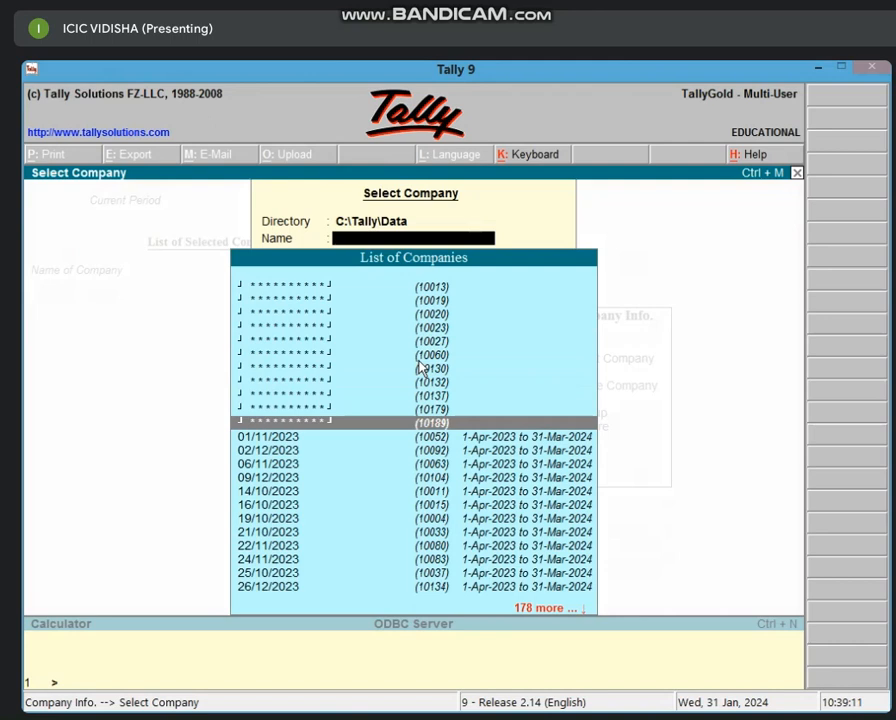
# - Open the encrypted STATE BANK OF INDIA company in Tally 9 with its vault password and log in
pyautogui.press('Return')
pyautogui.write('**')
pyautogui.press('Return')
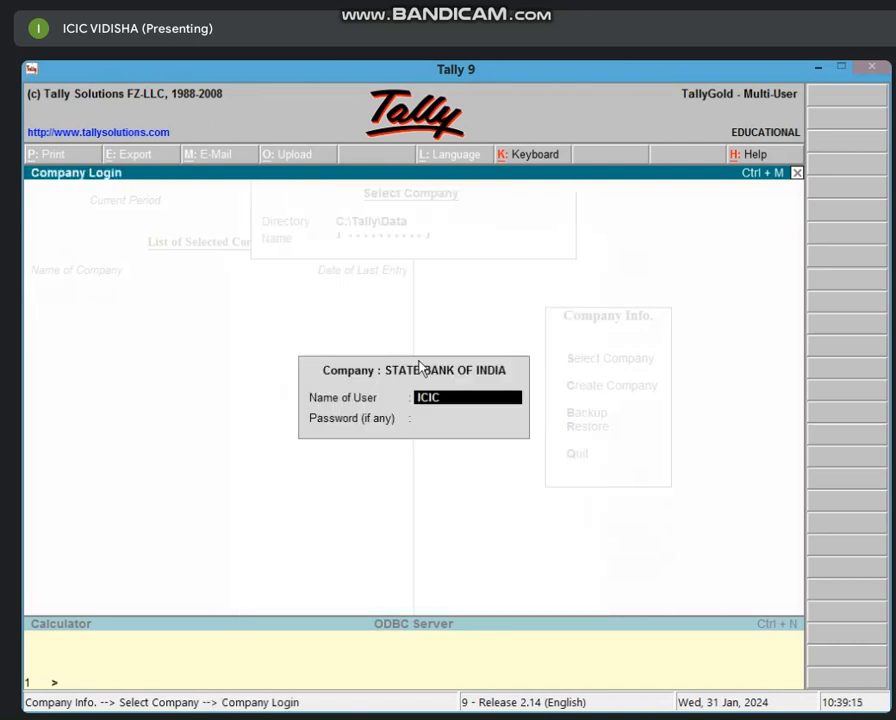
pyautogui.press('Return')
pyautogui.press('Return')
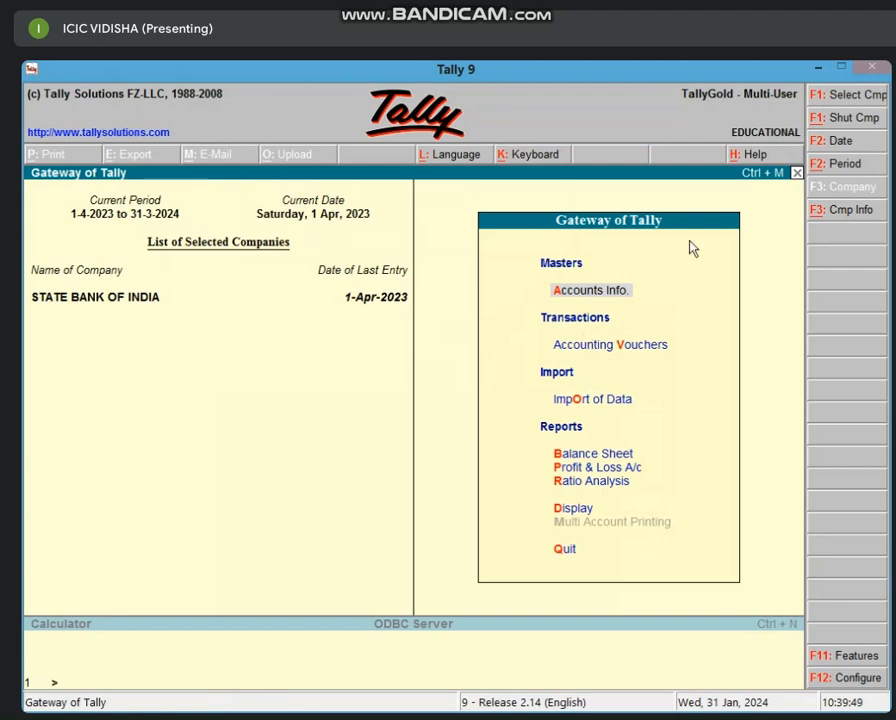
# - Minimise Tally, refresh the desktop, and start a blank Excel 2013 workbook
pyautogui.click(818, 67)
pyautogui.rightClick(540, 212)
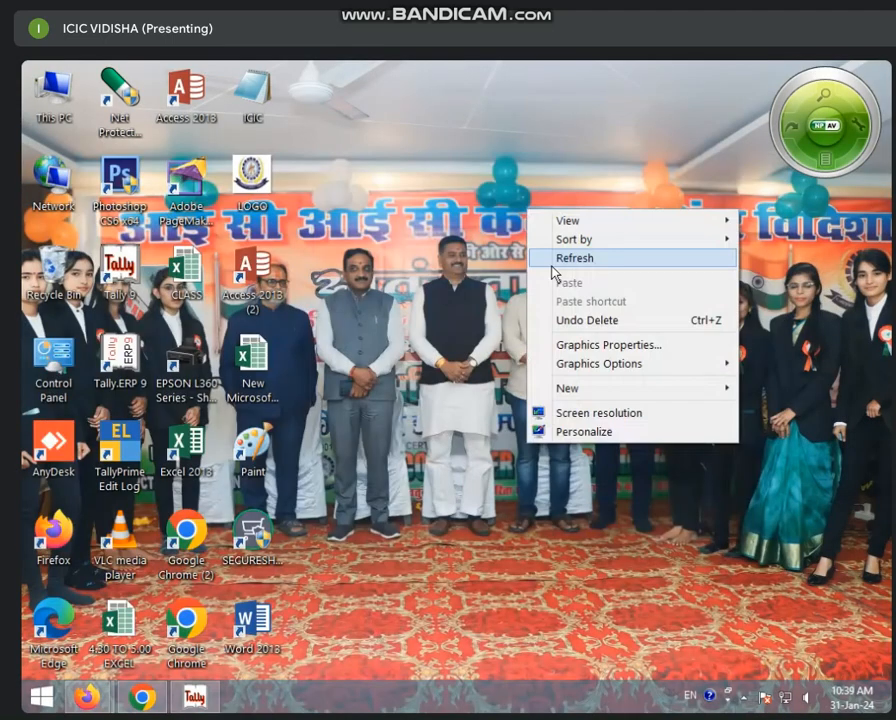
pyautogui.rightClick(480, 246)
pyautogui.click(508, 294)
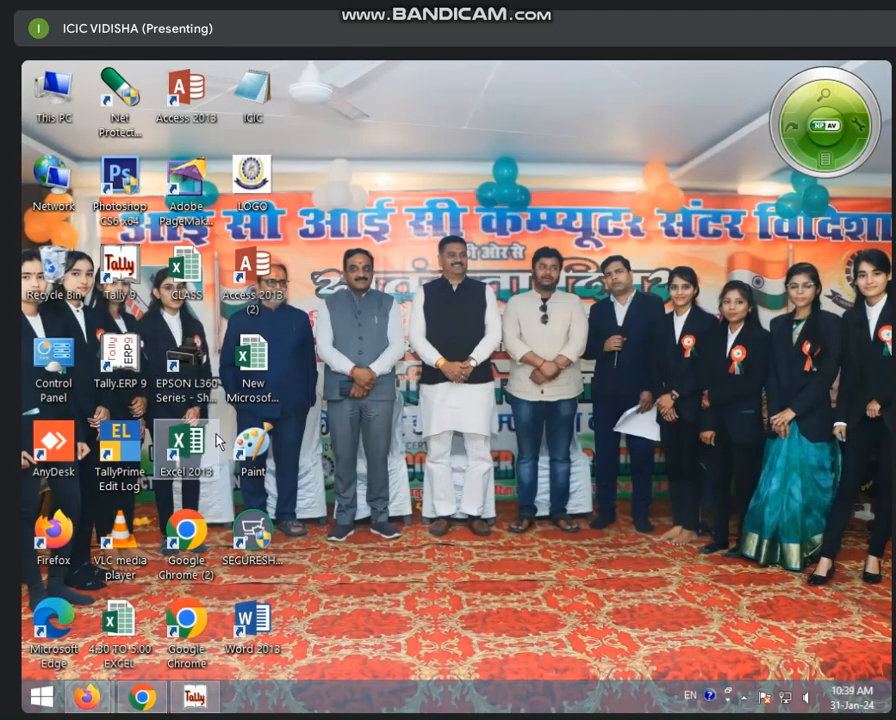
pyautogui.doubleClick(200, 462)
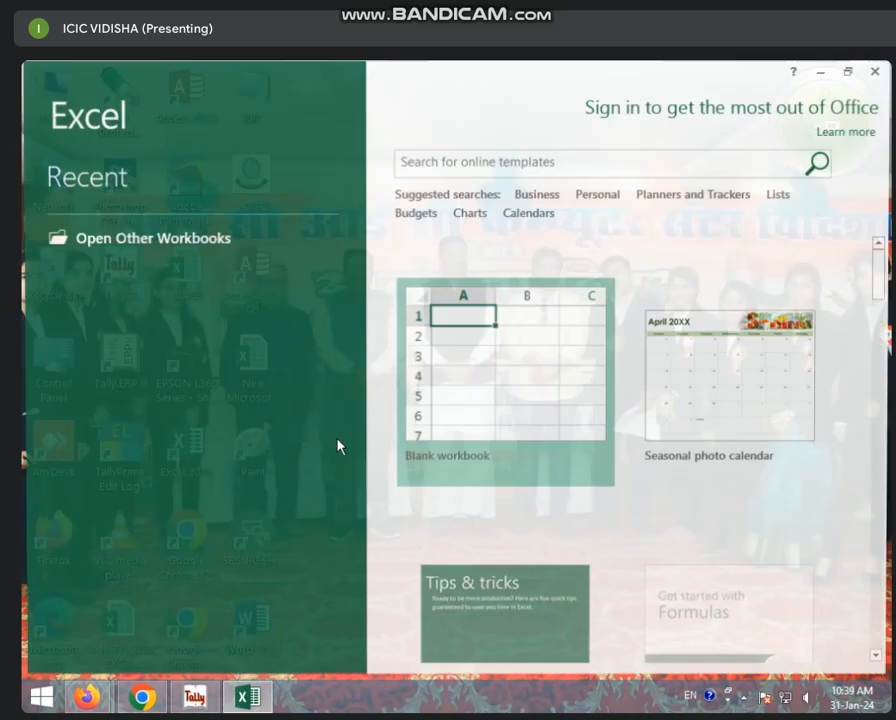
pyautogui.click(448, 426)
pyautogui.click(448, 428)
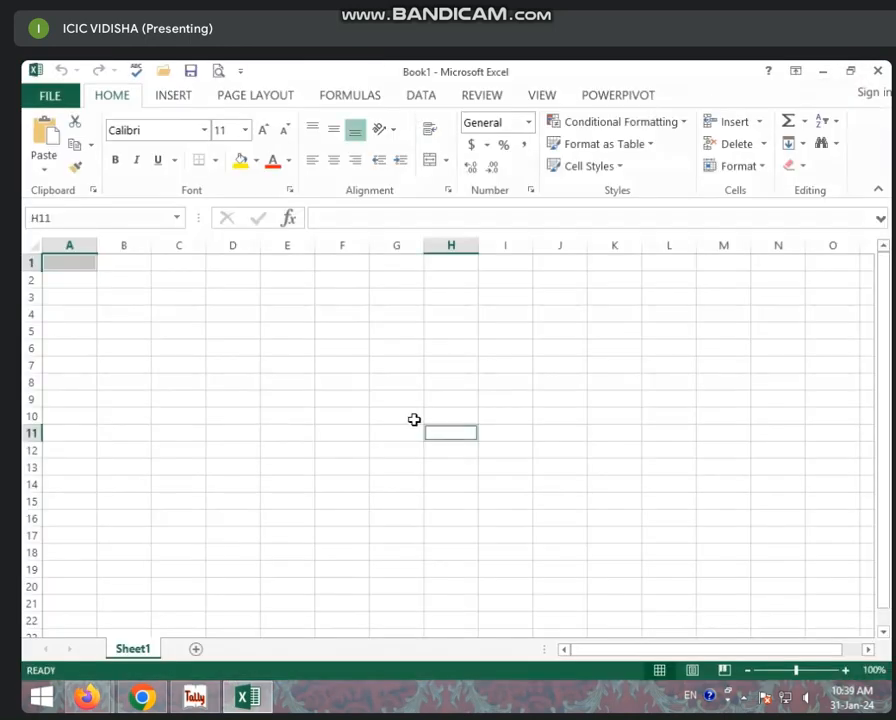
# - Enter the LOAN AMT heading in A1, widen column A, and put 500000 in A2
pyautogui.scroll(11, 414, 420)
pyautogui.click(186, 307)
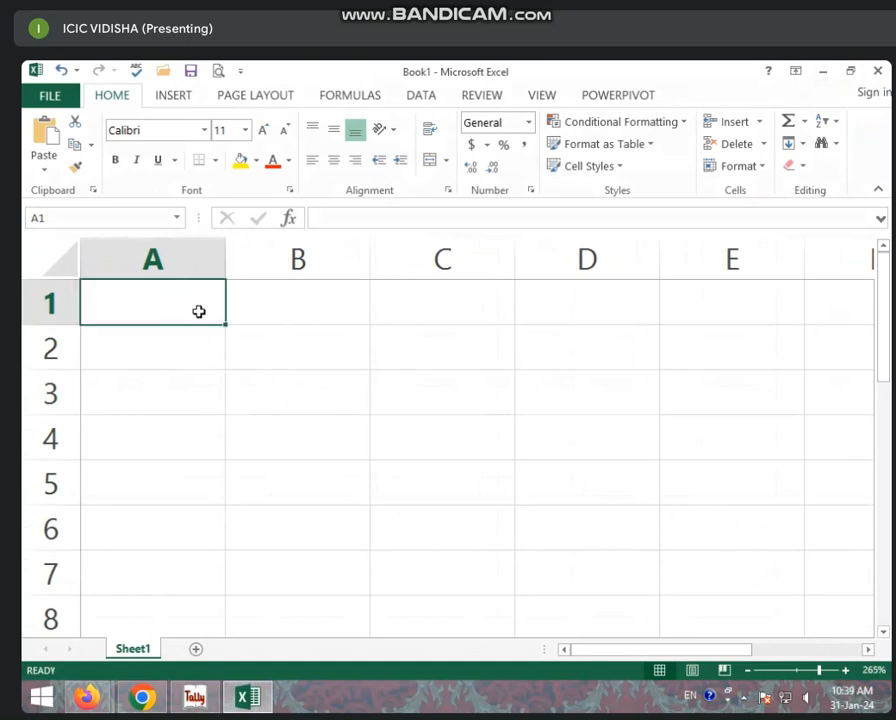
pyautogui.write('LOA')
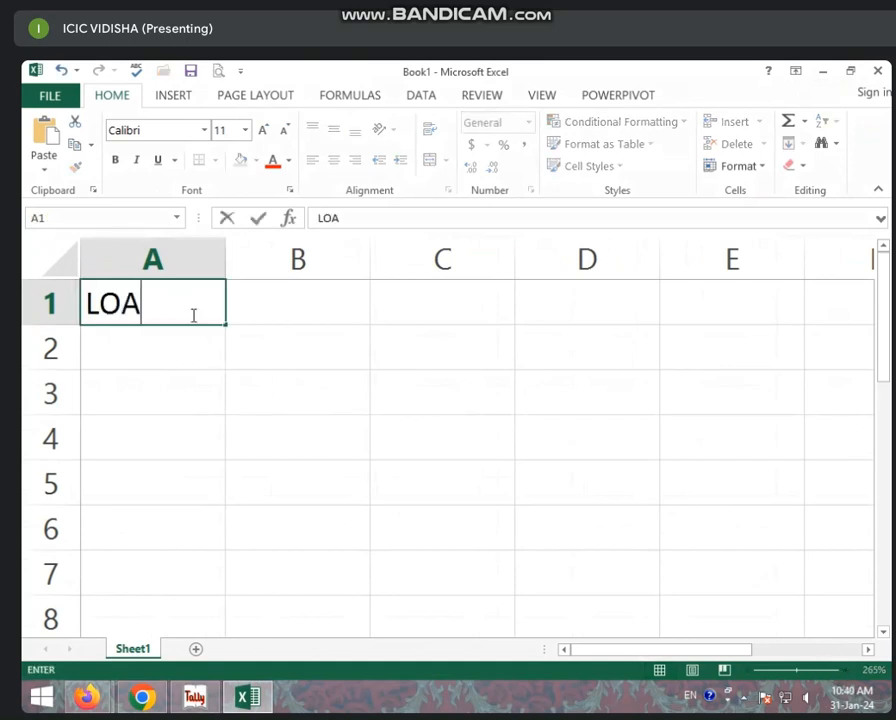
pyautogui.write('N AMT')
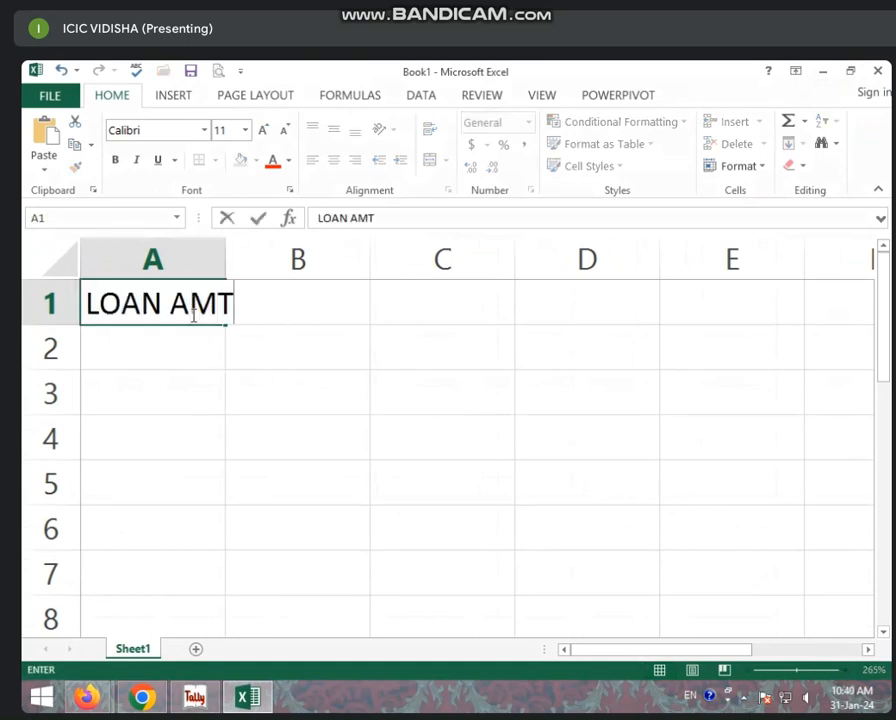
pyautogui.click(506, 454)
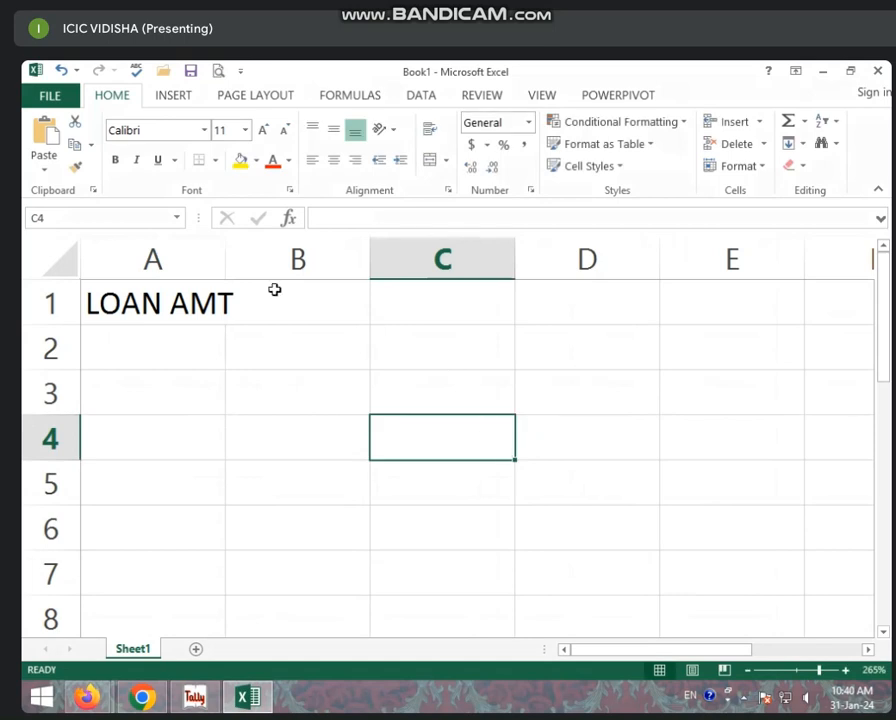
pyautogui.moveTo(226, 260); pyautogui.dragTo(304, 261)
pyautogui.click(230, 341)
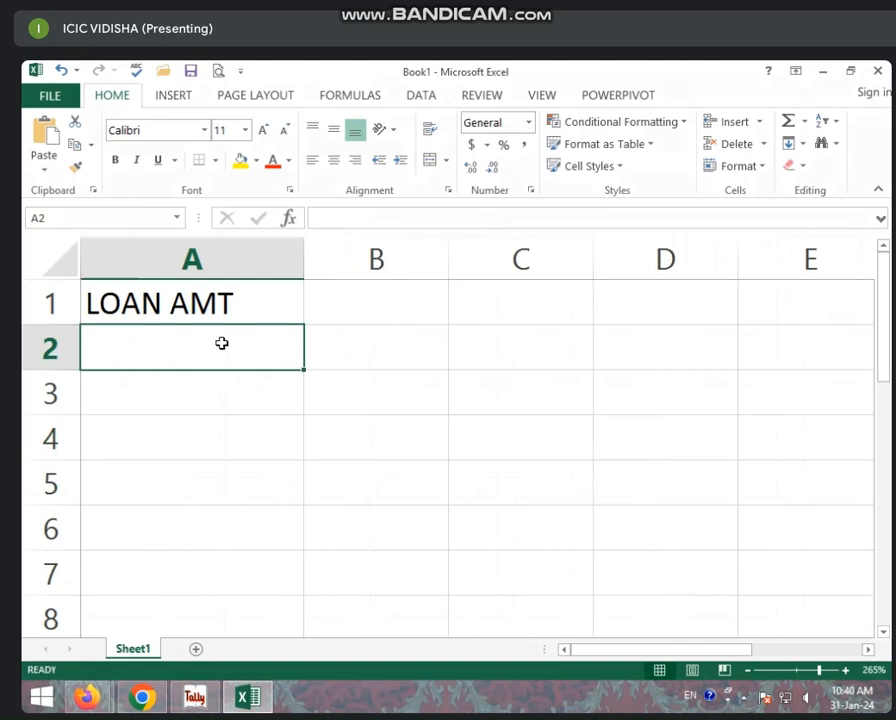
pyautogui.write('500000')
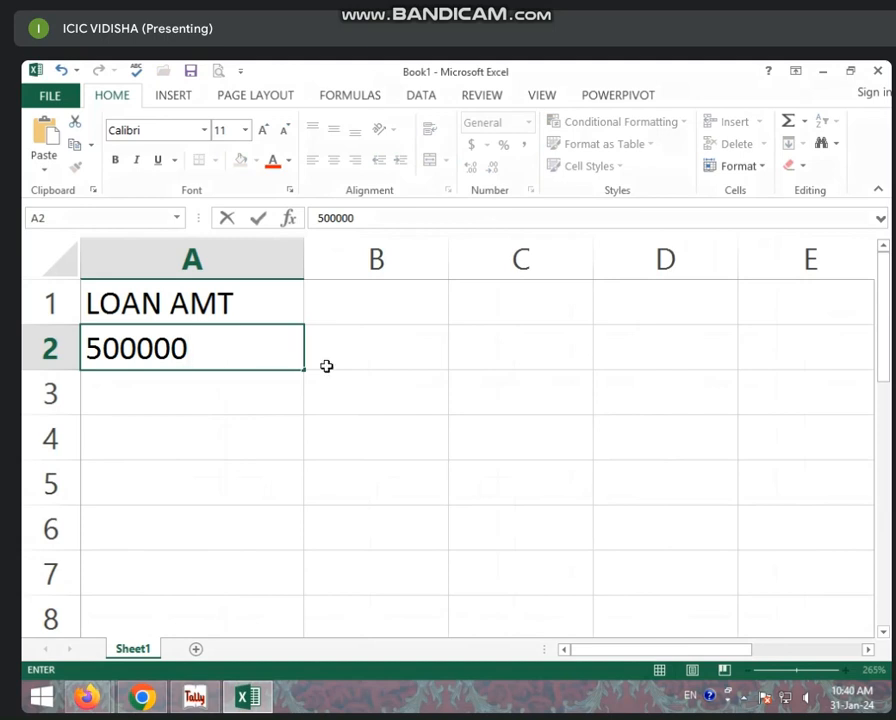
pyautogui.click(396, 296)
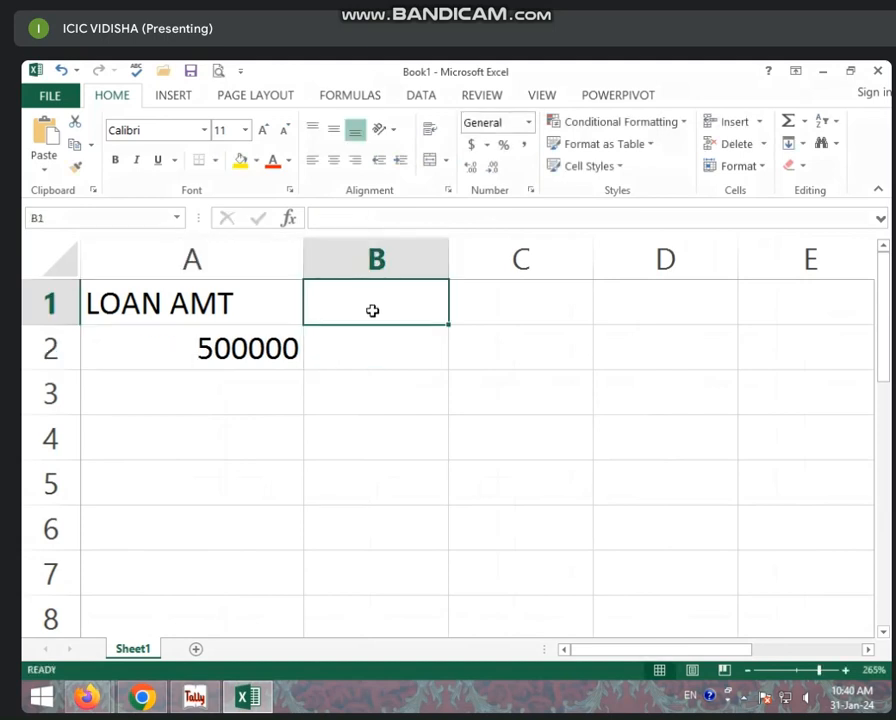
pyautogui.click(260, 348)
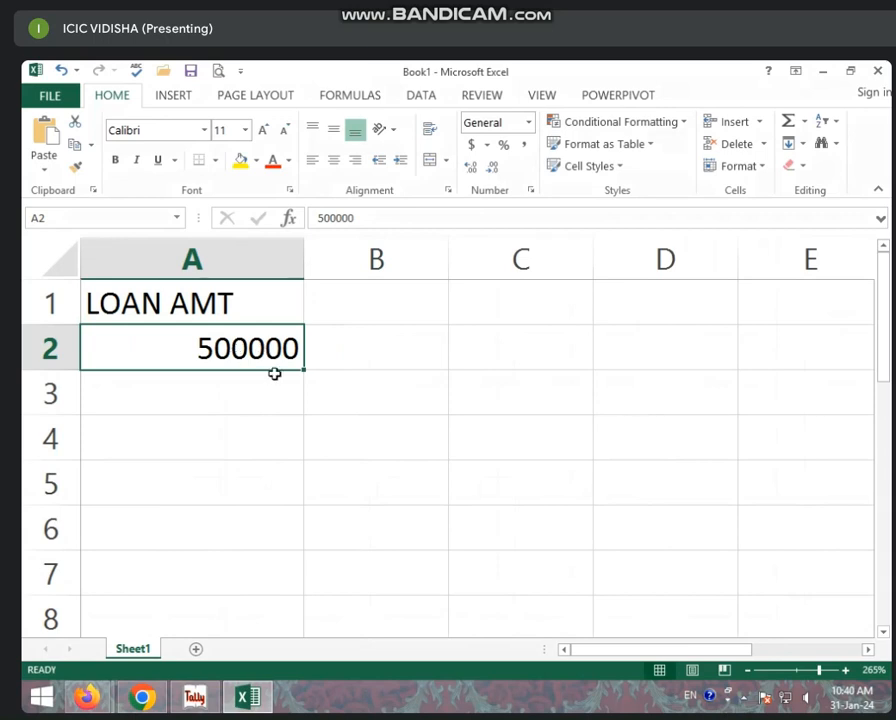
# - Head column B with RATE OF INT, widen it, and enter 10% in B2 as a percentage
pyautogui.click(357, 316)
pyautogui.write('RAT')
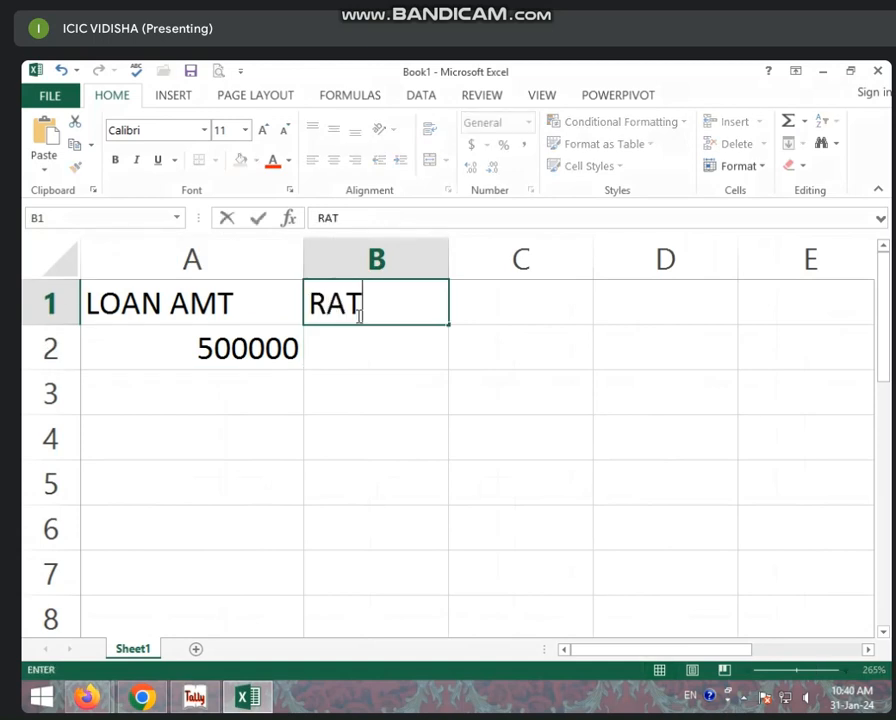
pyautogui.write('E OF INT')
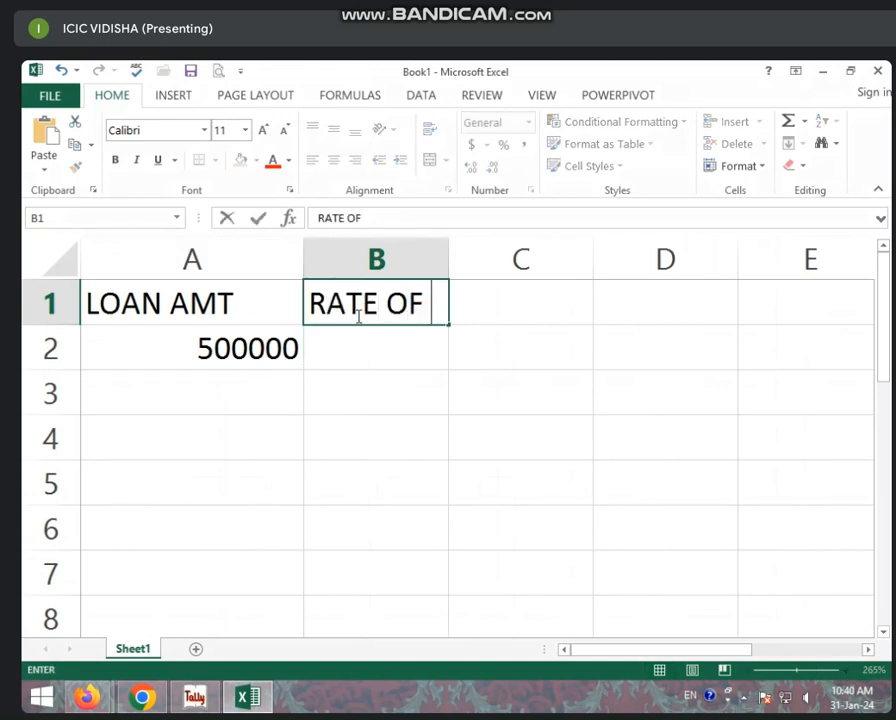
pyautogui.click(492, 358)
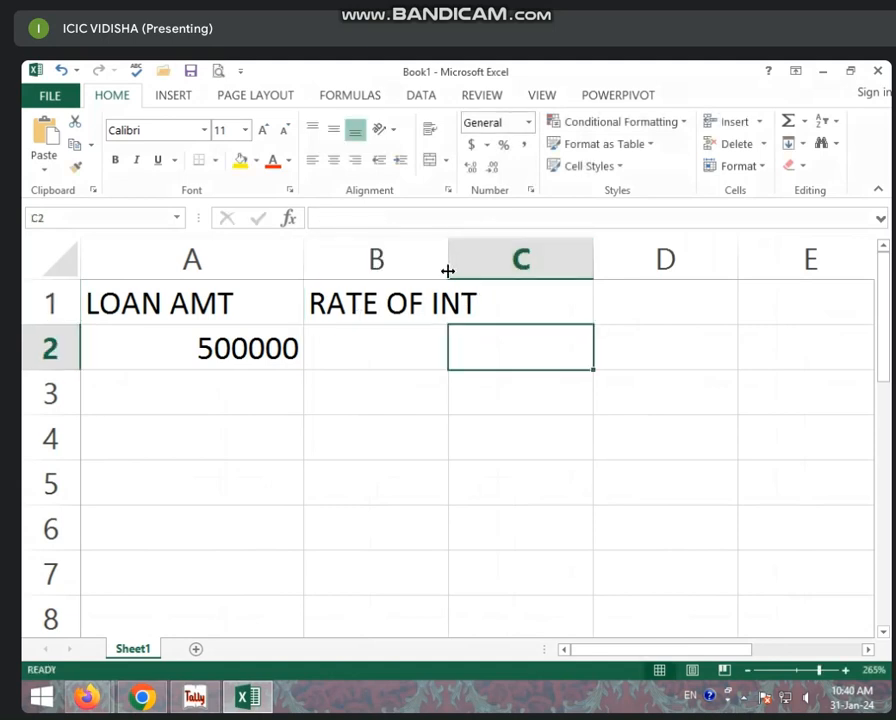
pyautogui.moveTo(448, 270); pyautogui.dragTo(507, 264)
pyautogui.click(372, 370)
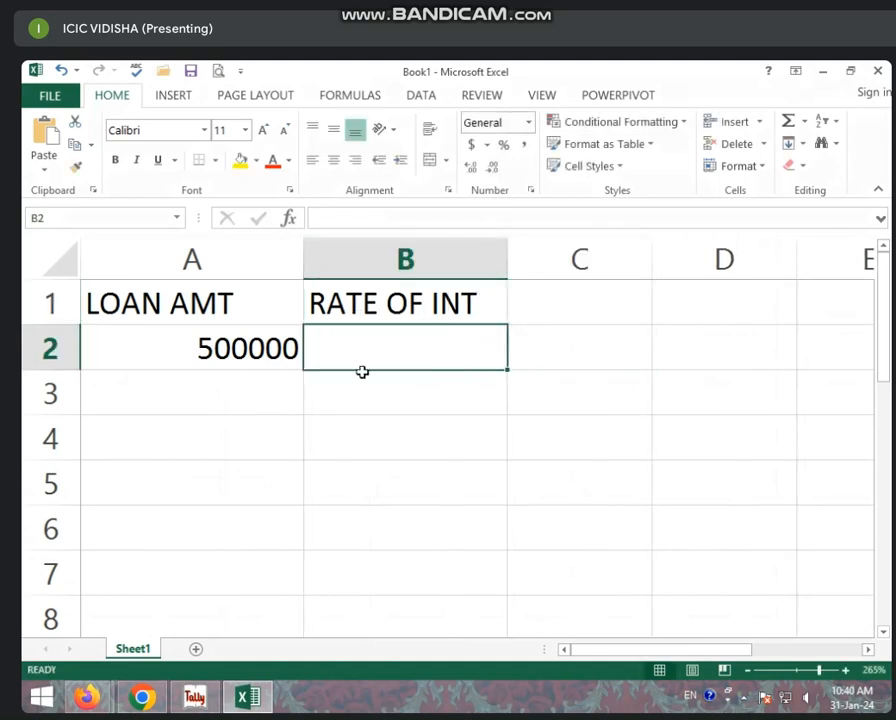
pyautogui.click(503, 147)
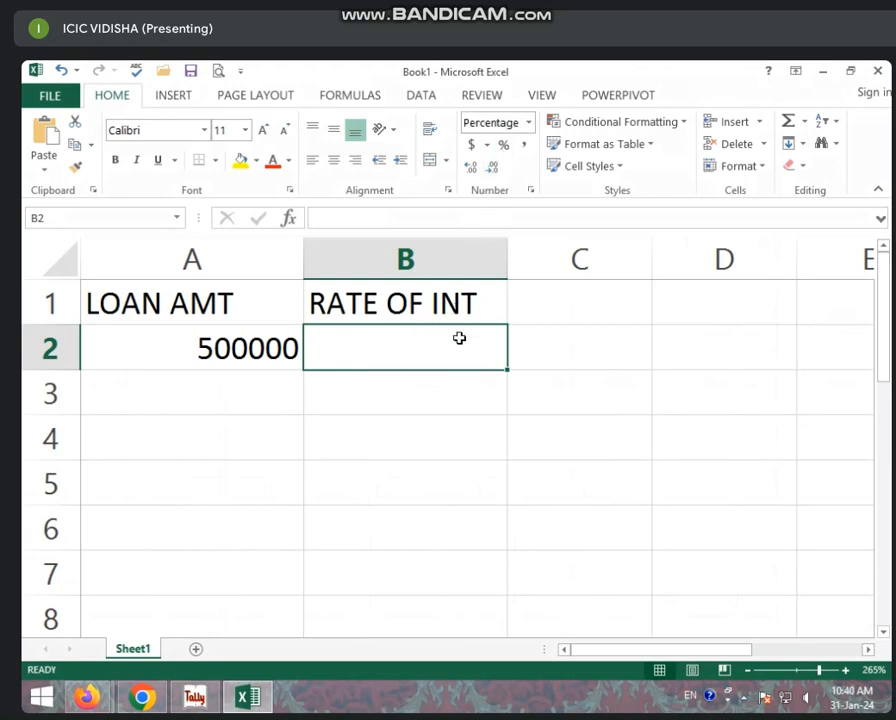
pyautogui.write('10')
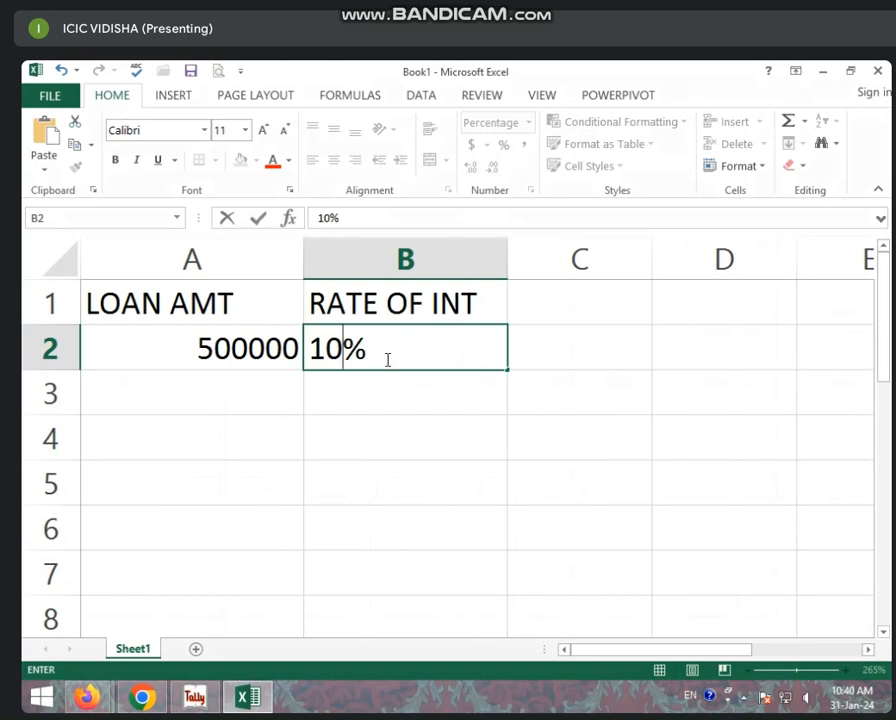
pyautogui.click(532, 311)
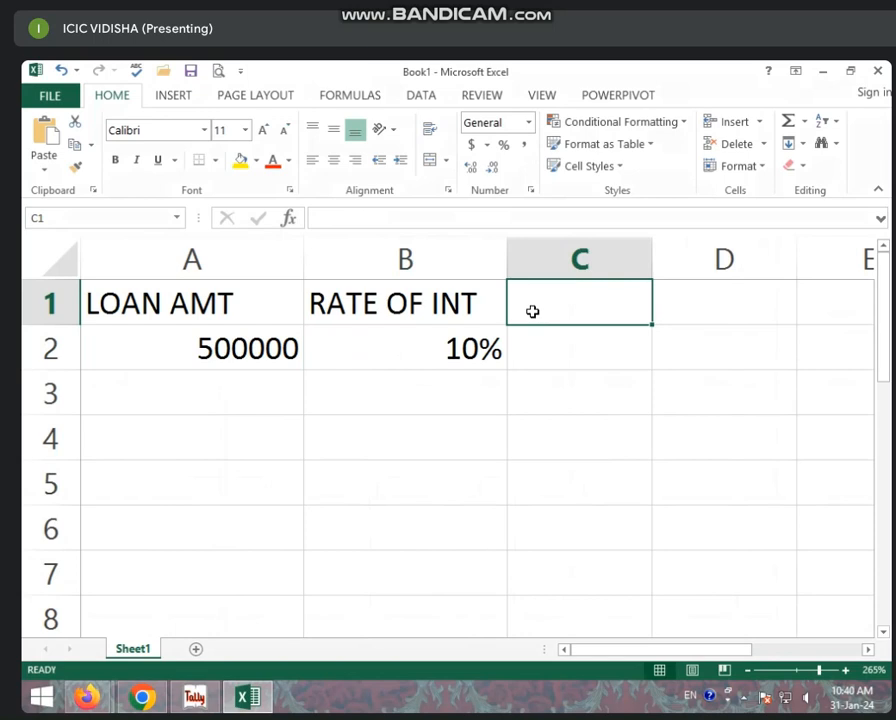
# - Add the LOAN YEAR heading in C1 and a 3-year term in C2
pyautogui.write('LOAN Y')
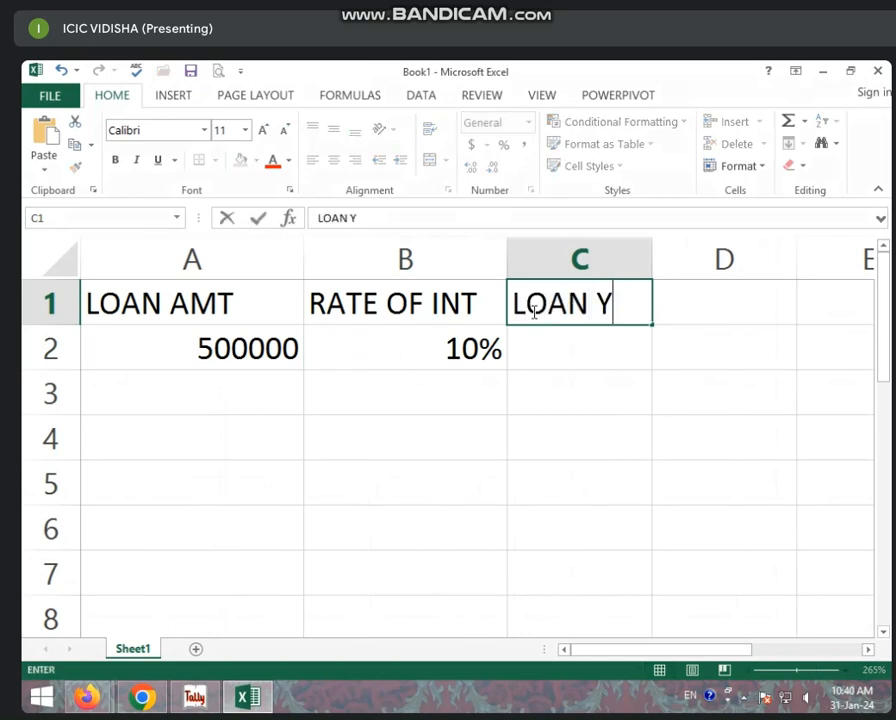
pyautogui.write('EAR')
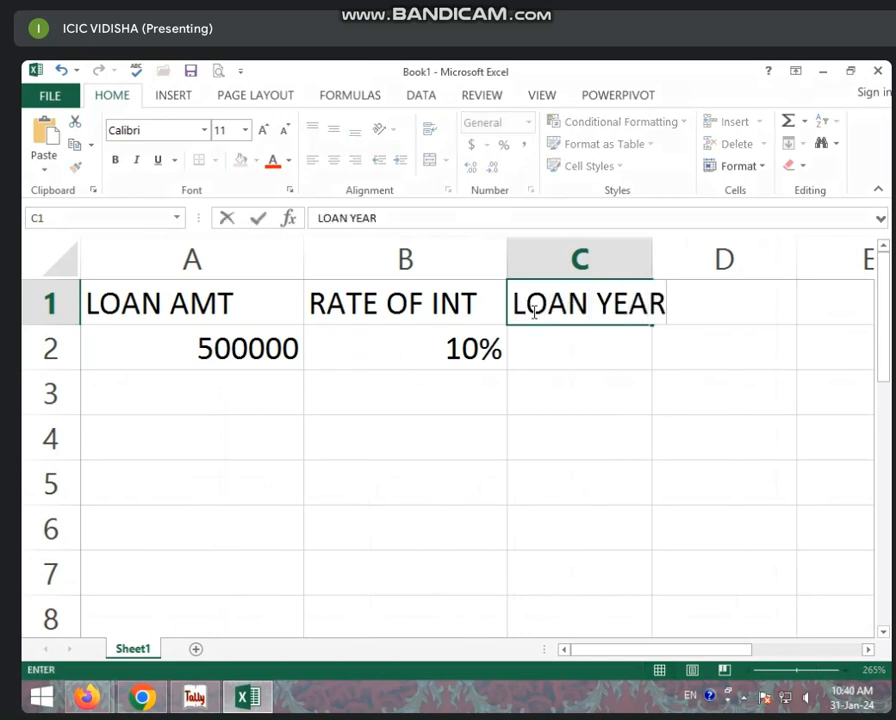
pyautogui.click(590, 358)
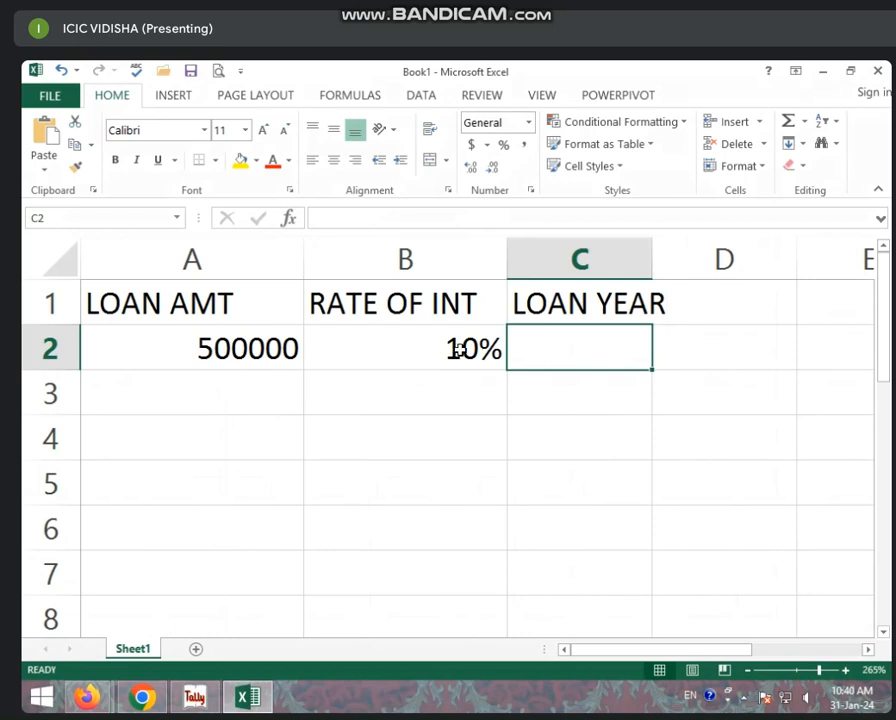
pyautogui.click(258, 350)
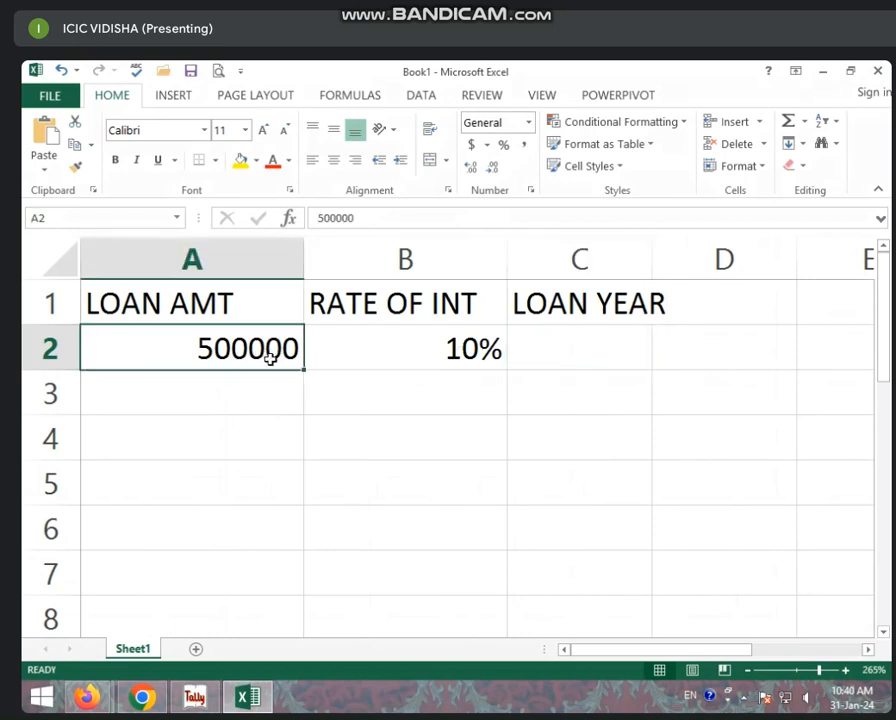
pyautogui.click(310, 362)
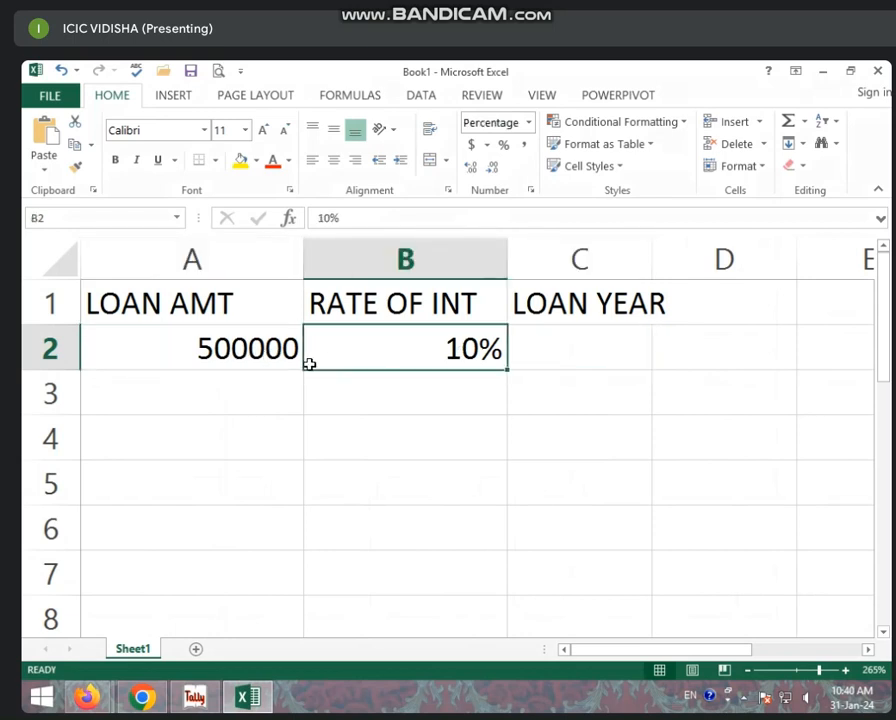
pyautogui.click(540, 360)
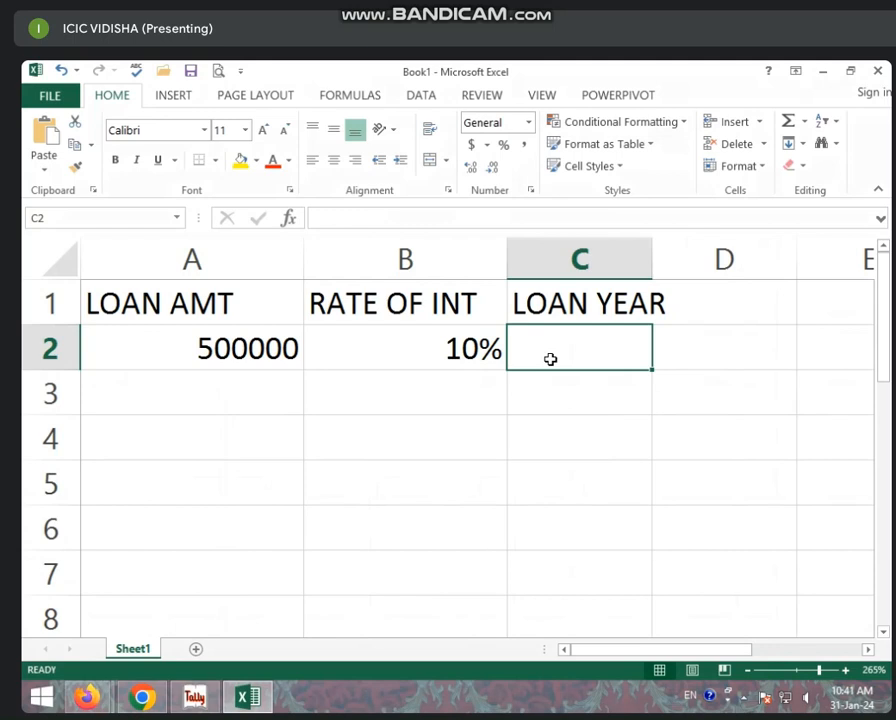
pyautogui.write('3')
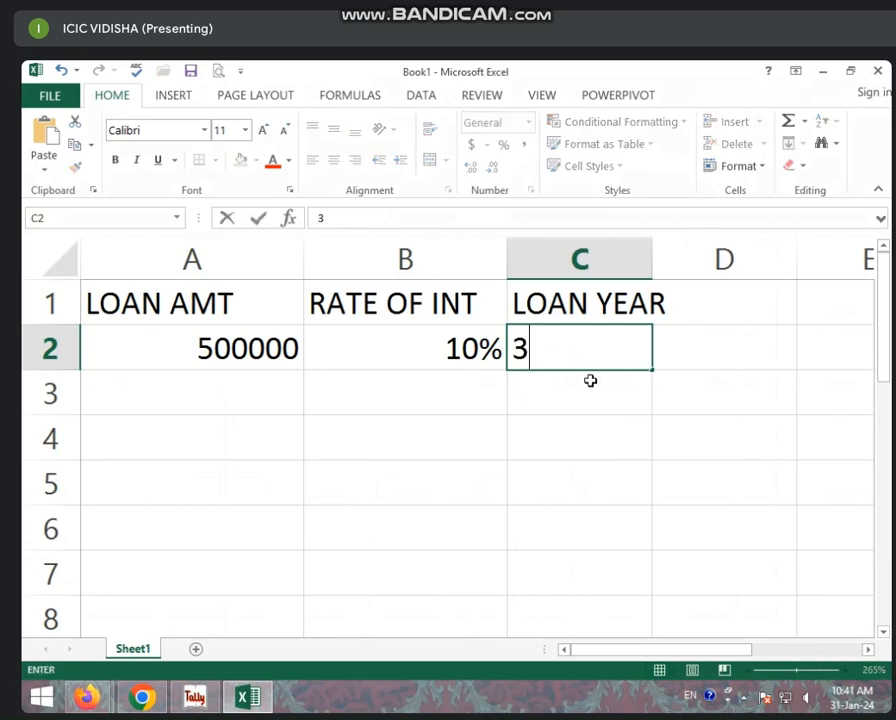
pyautogui.click(382, 400)
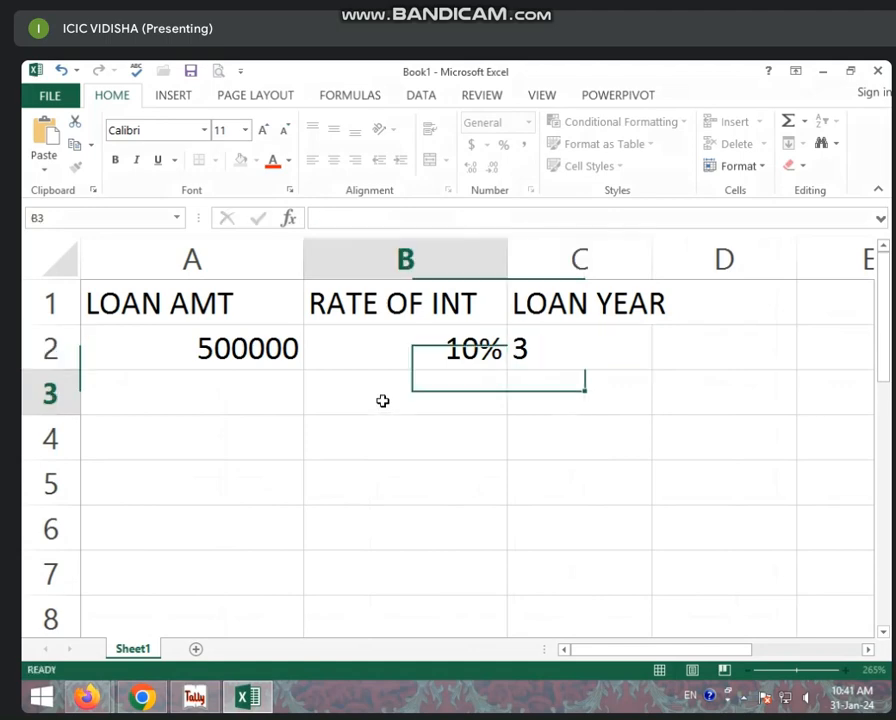
pyautogui.click(453, 360)
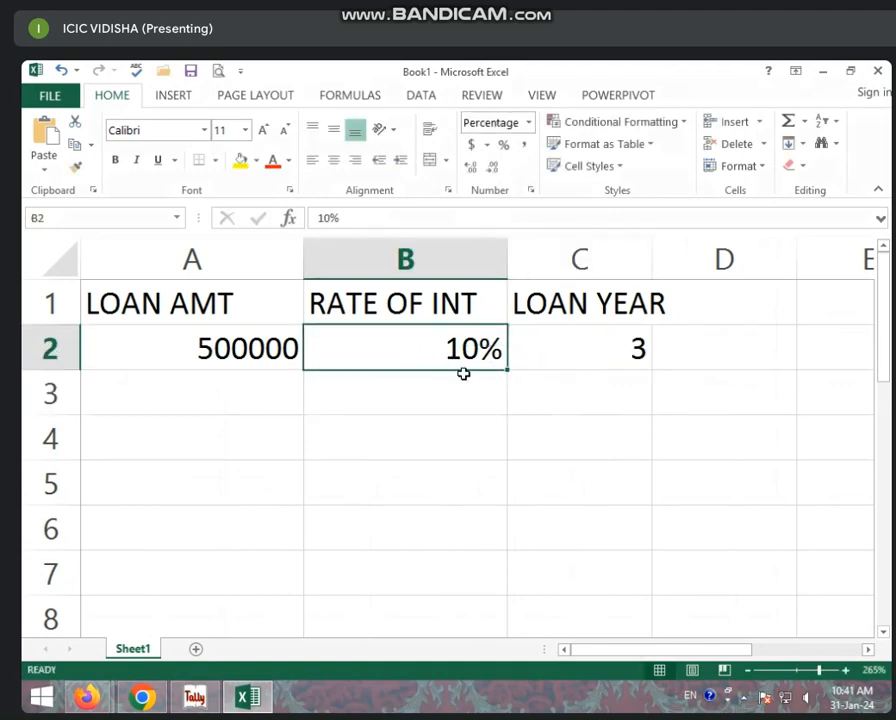
pyautogui.click(242, 392)
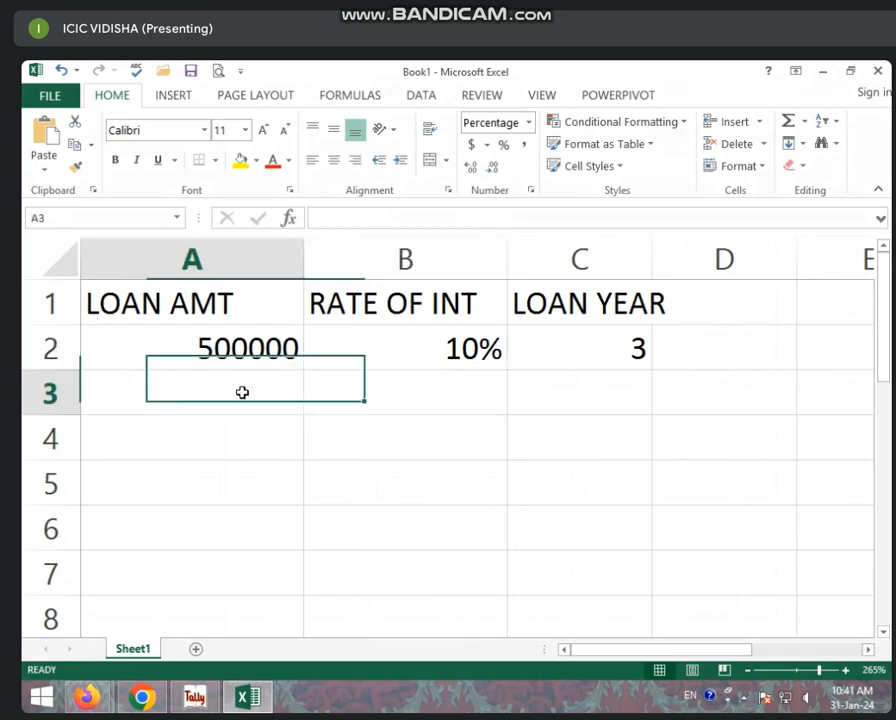
# - Type the PER YEAR INT AMT label in A3 and widen column A to fit it
pyautogui.write('PER')
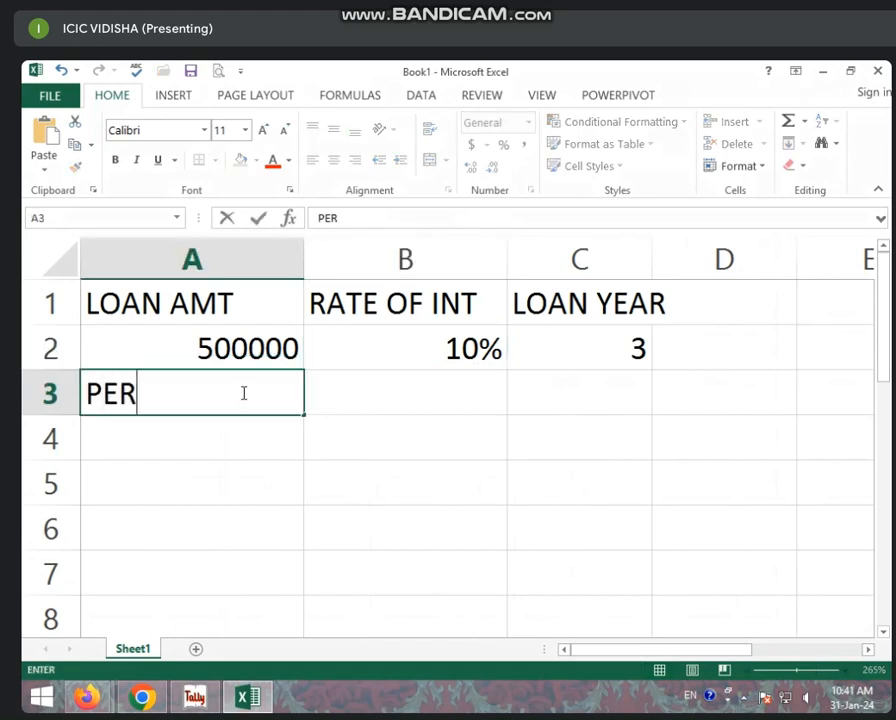
pyautogui.write(' YEAR ')
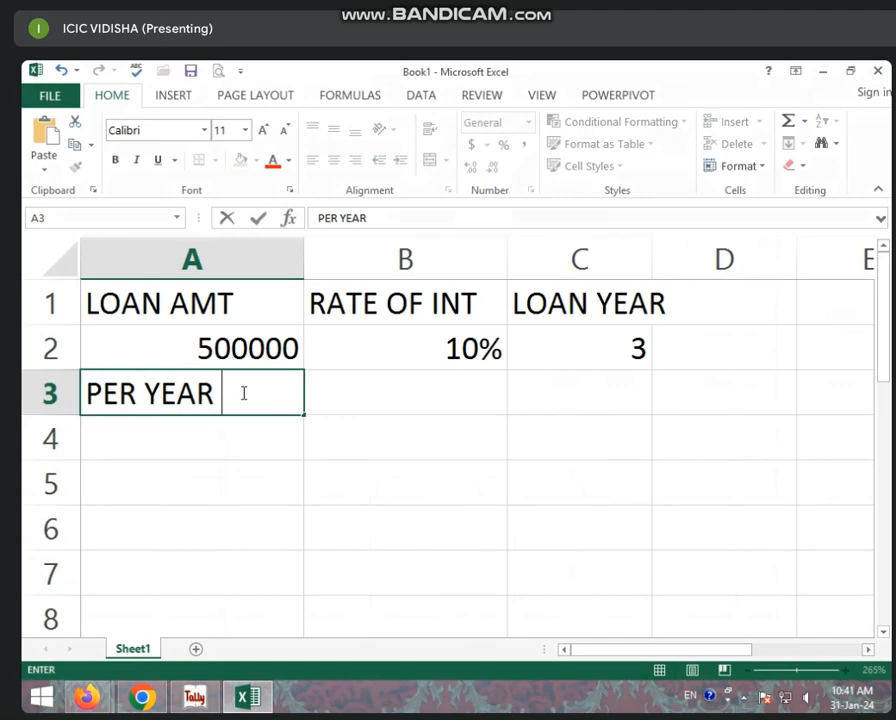
pyautogui.write('INT AMT')
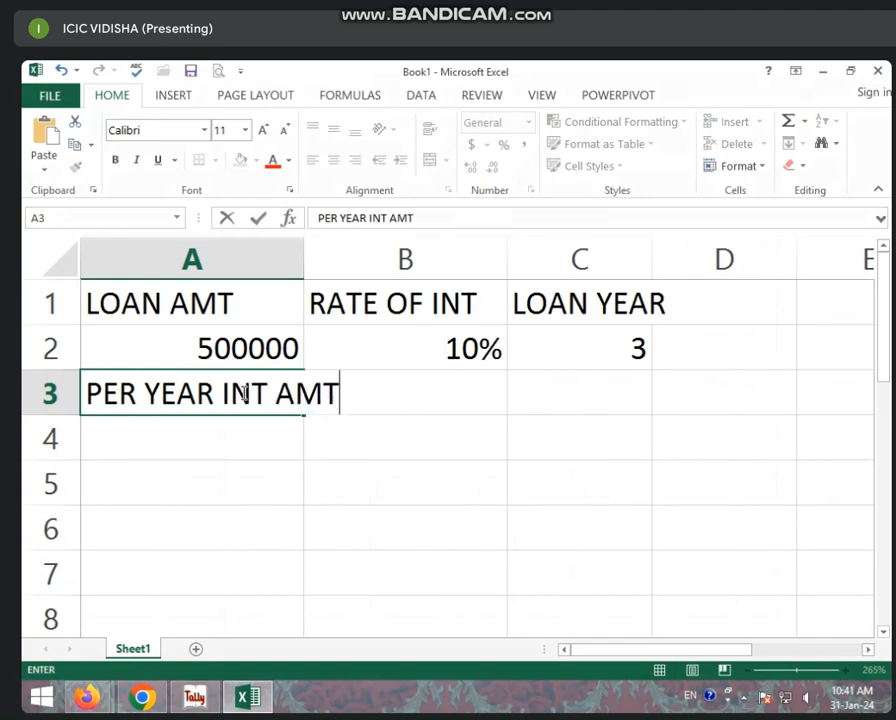
pyautogui.click(426, 454)
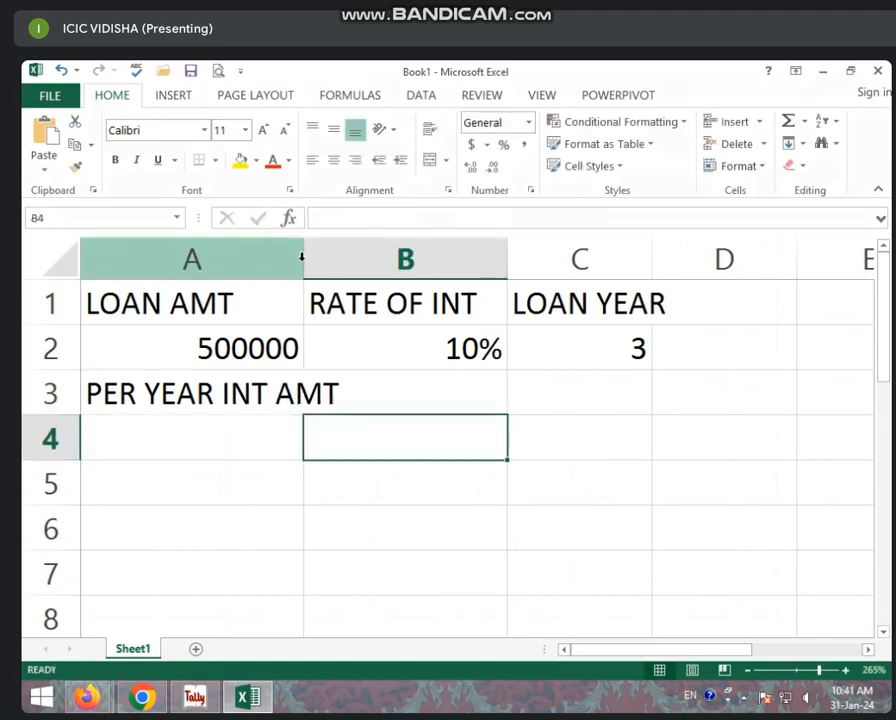
pyautogui.moveTo(301, 257); pyautogui.dragTo(376, 259)
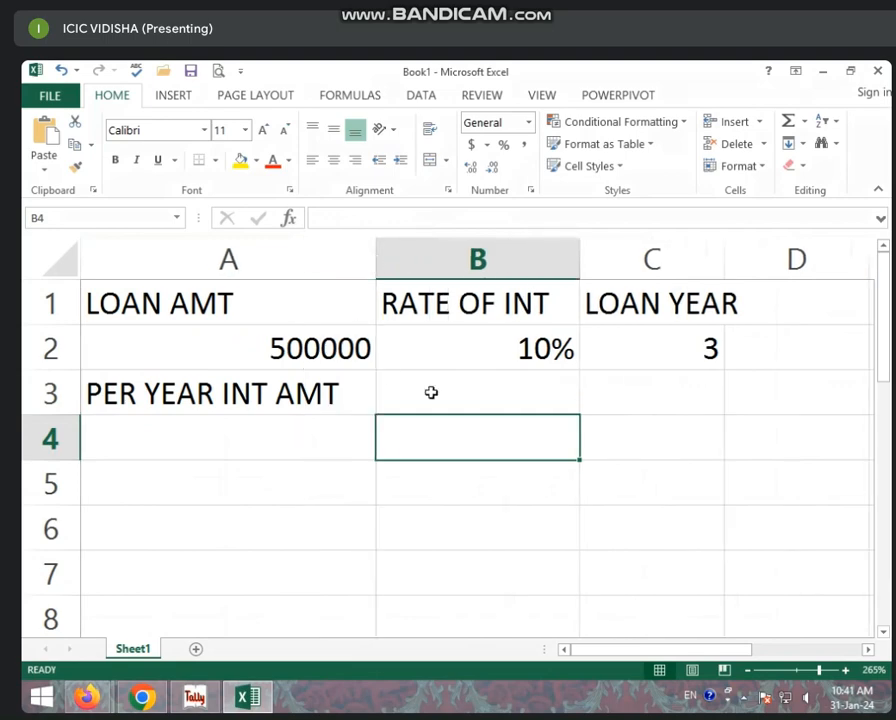
# - Compute the yearly interest in B3 as =A2*B2, giving 50000
pyautogui.click(431, 392)
pyautogui.click(348, 362)
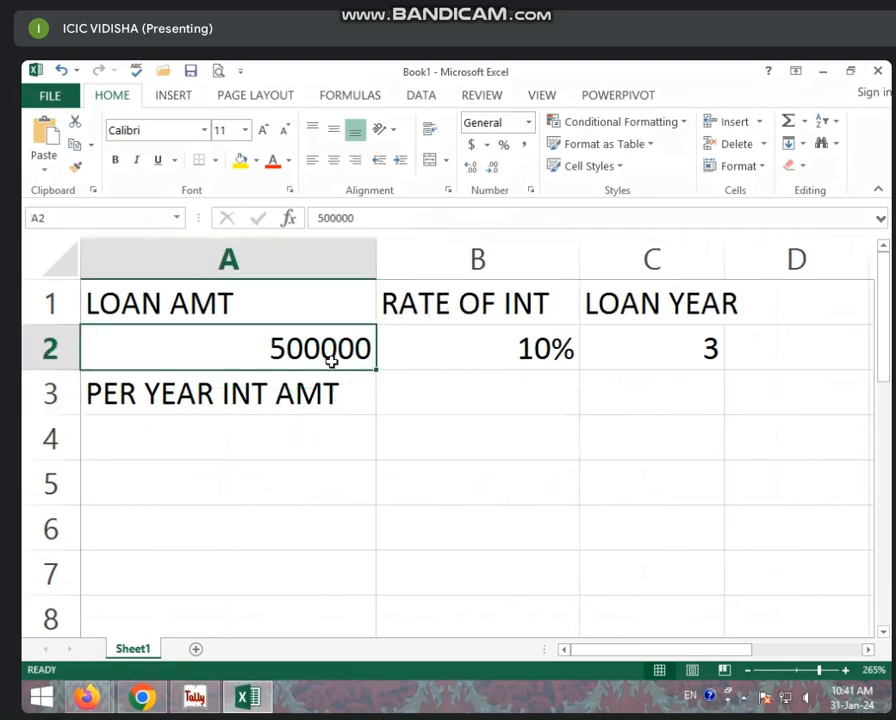
pyautogui.click(490, 360)
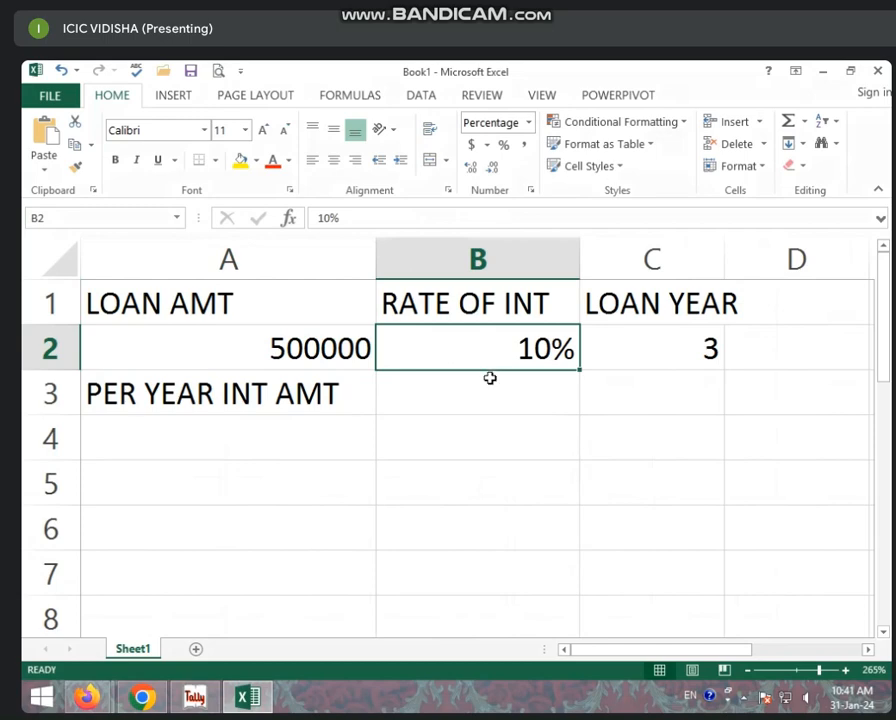
pyautogui.click(488, 376)
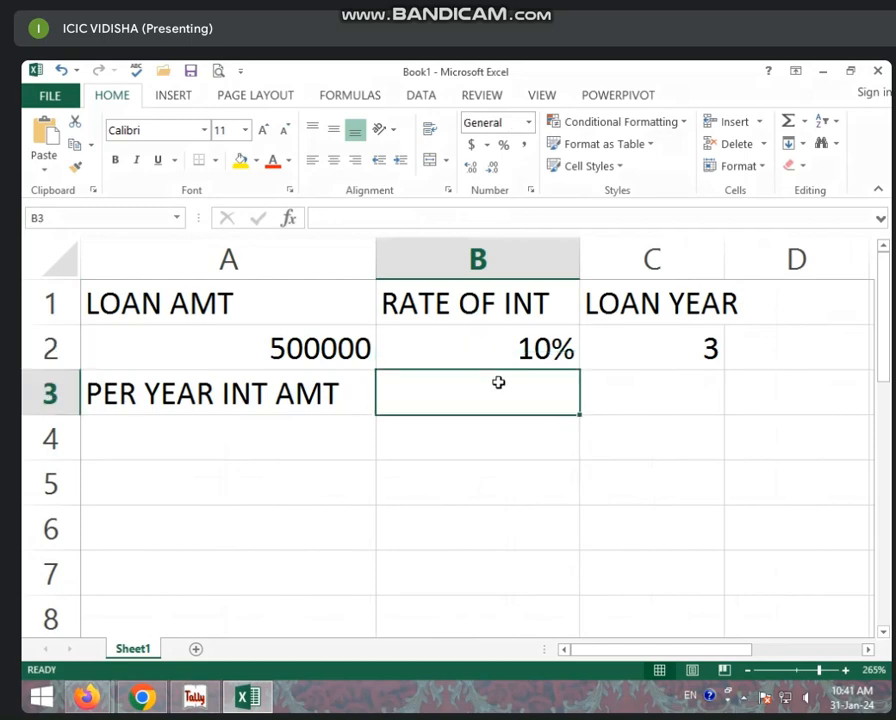
pyautogui.write('=')
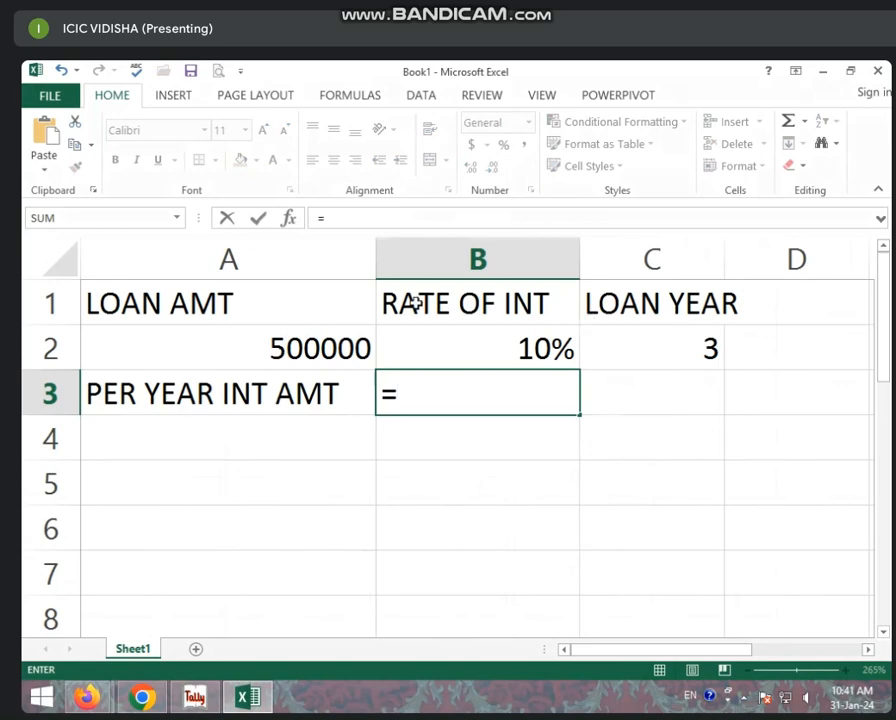
pyautogui.click(339, 337)
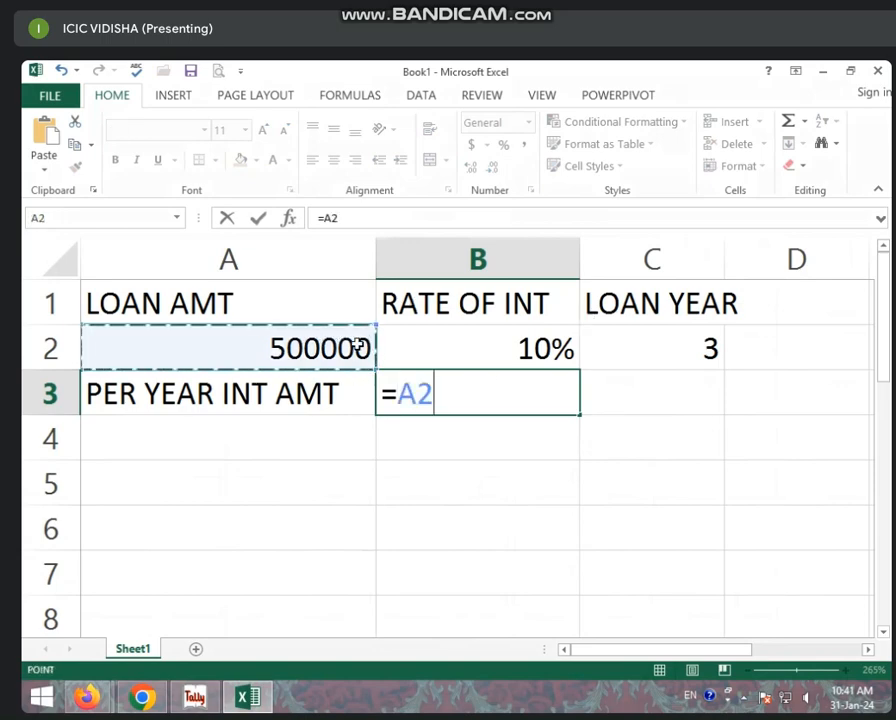
pyautogui.write('*')
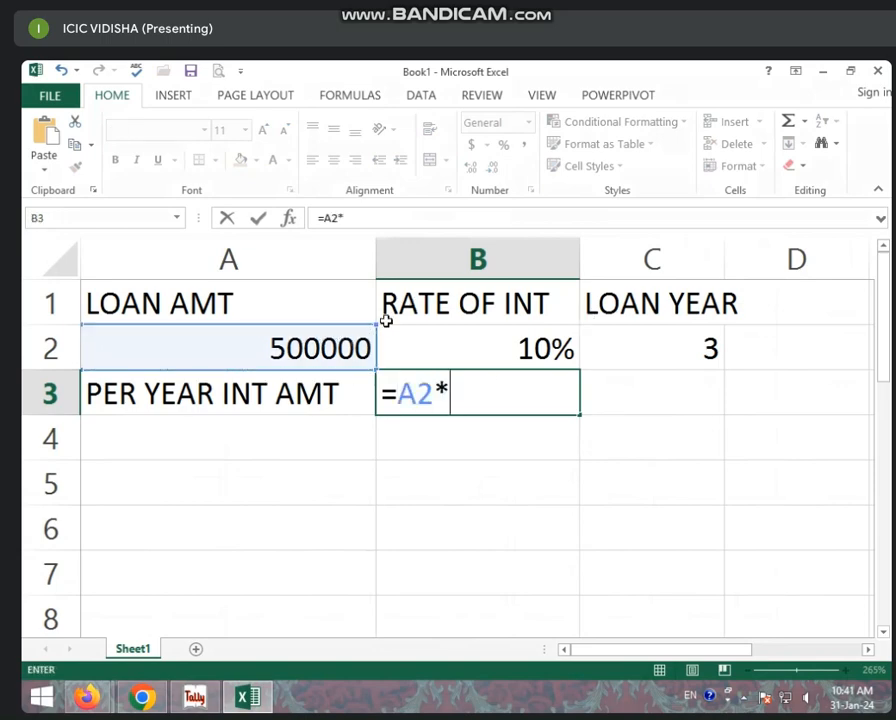
pyautogui.click(473, 342)
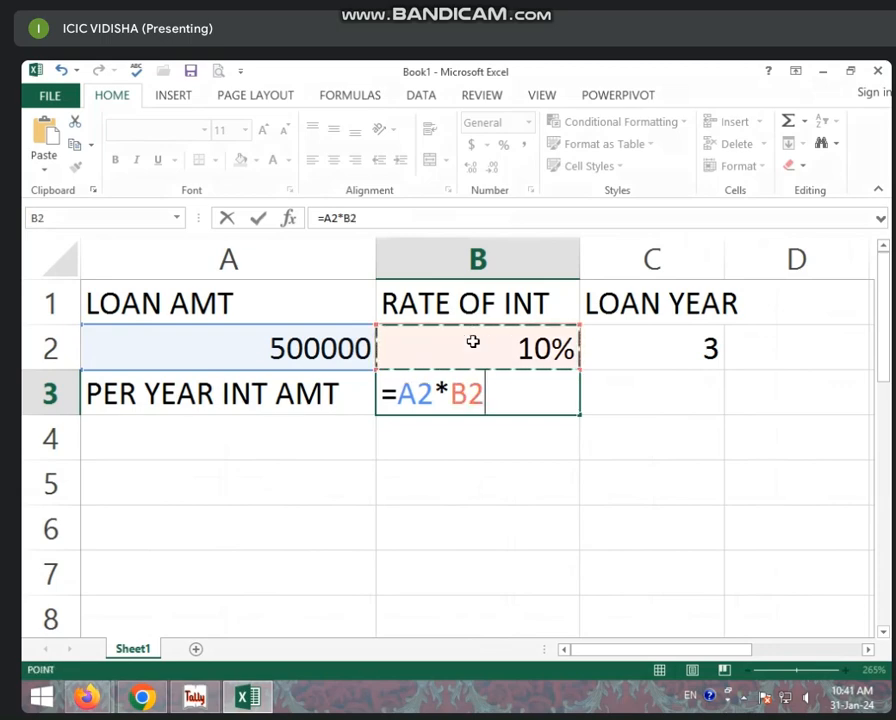
pyautogui.press('Return')
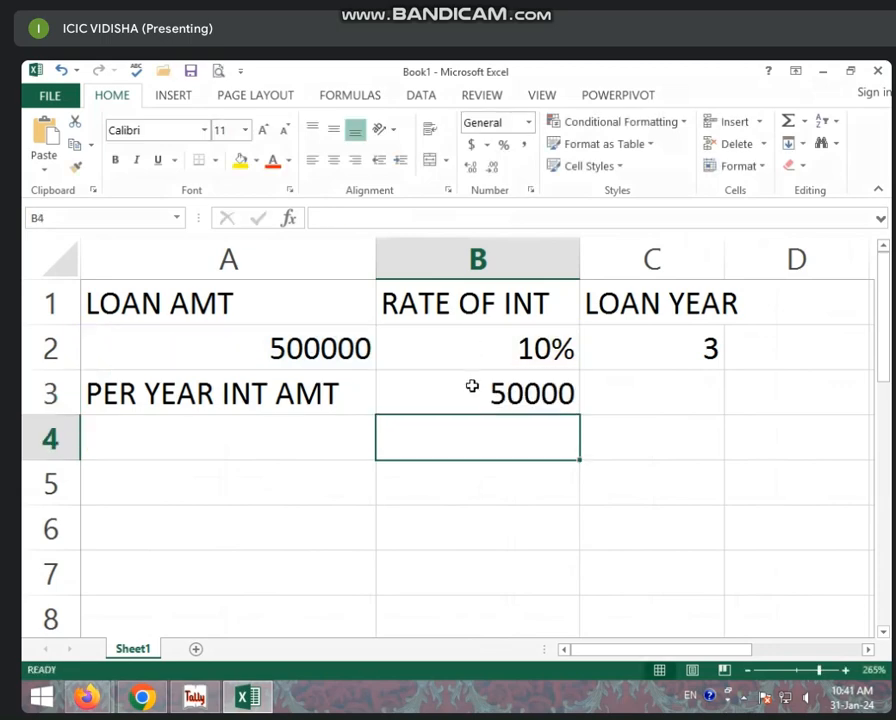
pyautogui.click(472, 390)
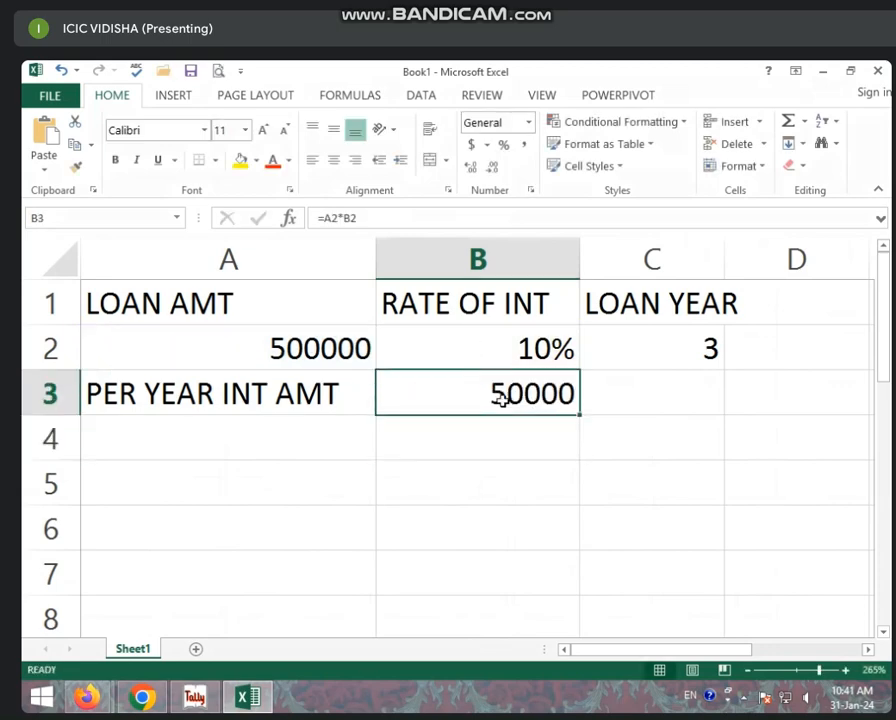
pyautogui.click(506, 360)
pyautogui.click(507, 405)
pyautogui.click(647, 359)
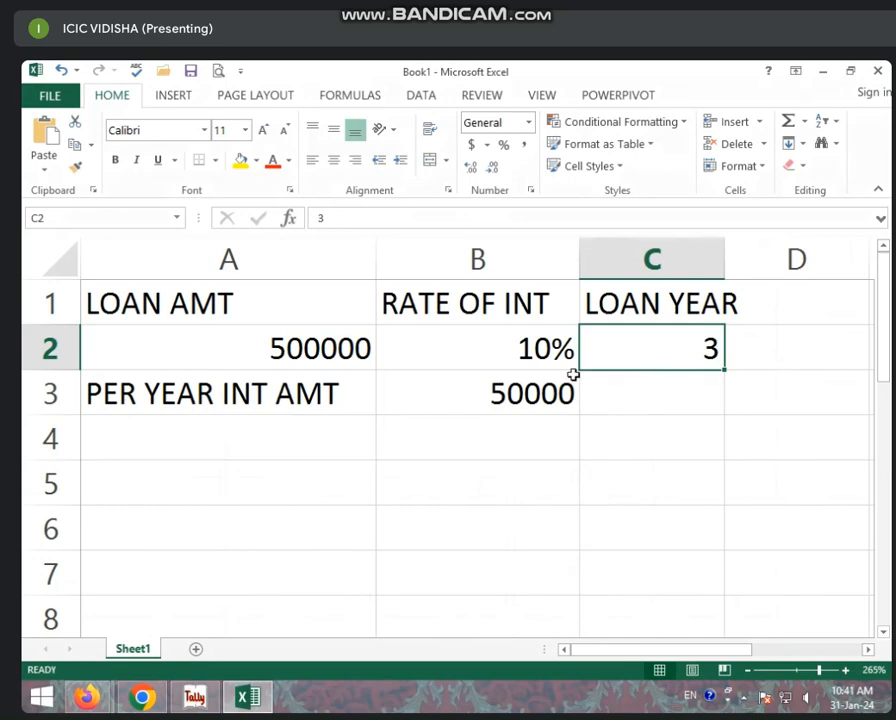
pyautogui.click(333, 428)
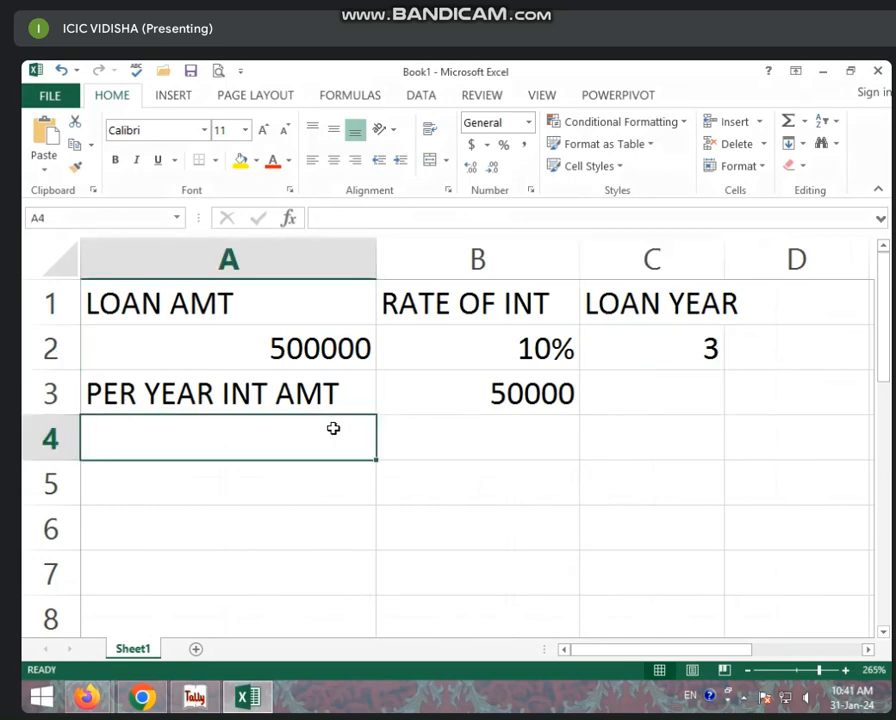
# - Label A4 TOTAL INT and enter =B3*C2 in B4, giving 150000
pyautogui.write('TOTAL IN')
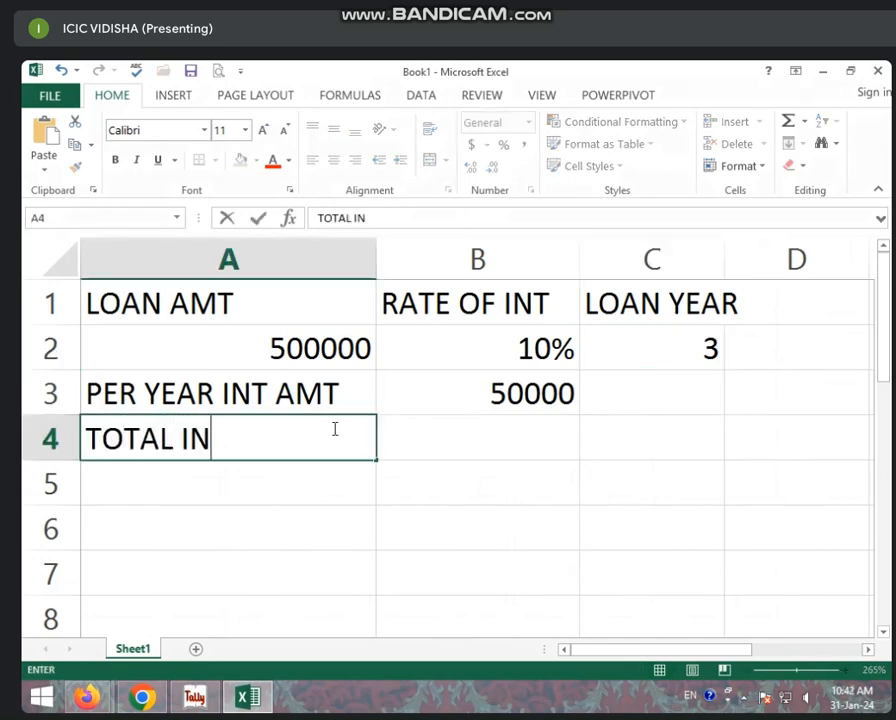
pyautogui.write('T')
pyautogui.click(444, 448)
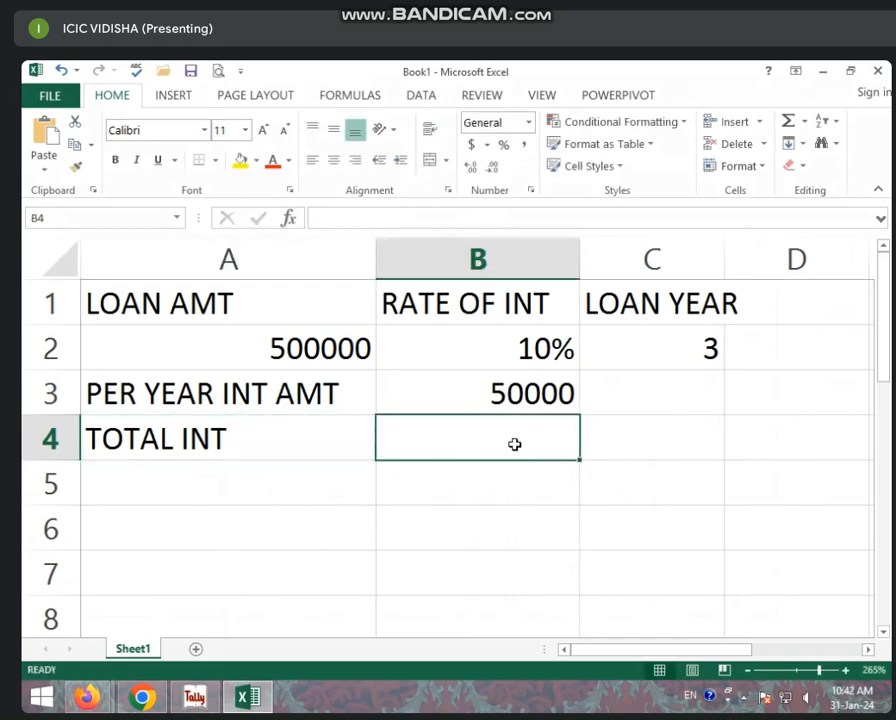
pyautogui.write('=')
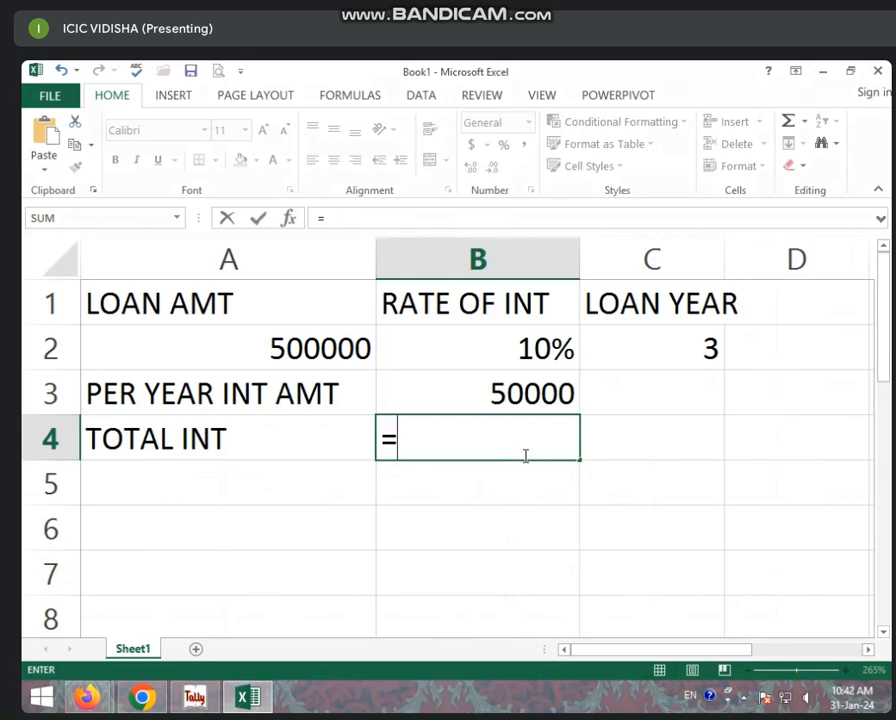
pyautogui.click(500, 394)
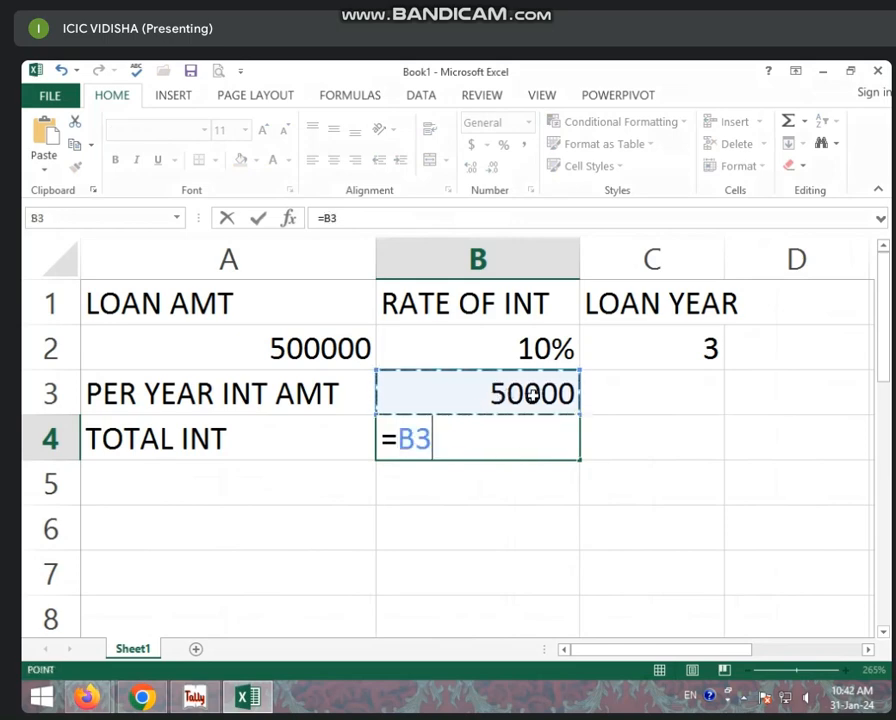
pyautogui.write('*')
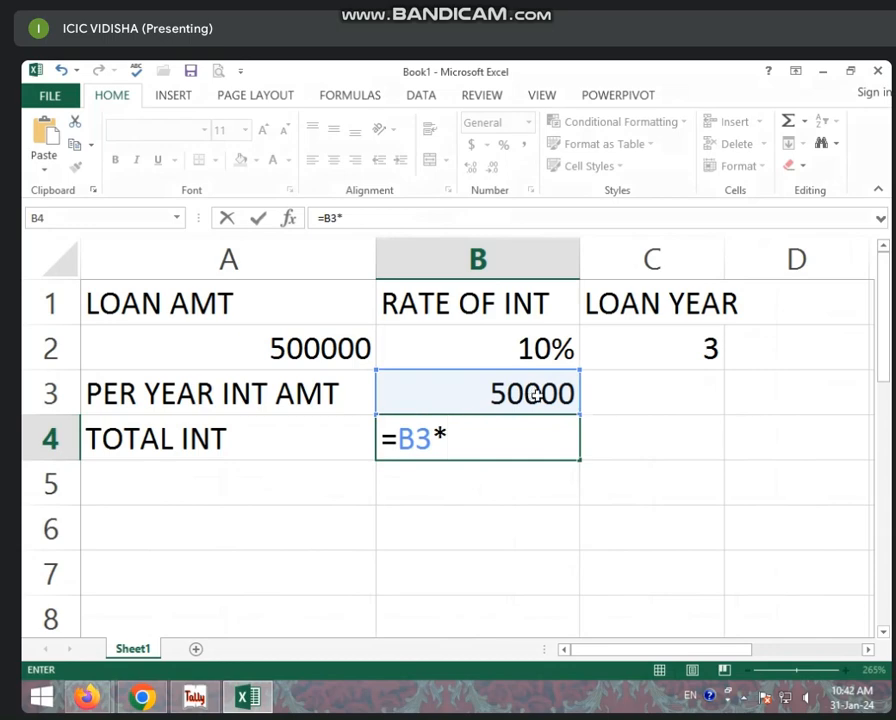
pyautogui.click(688, 334)
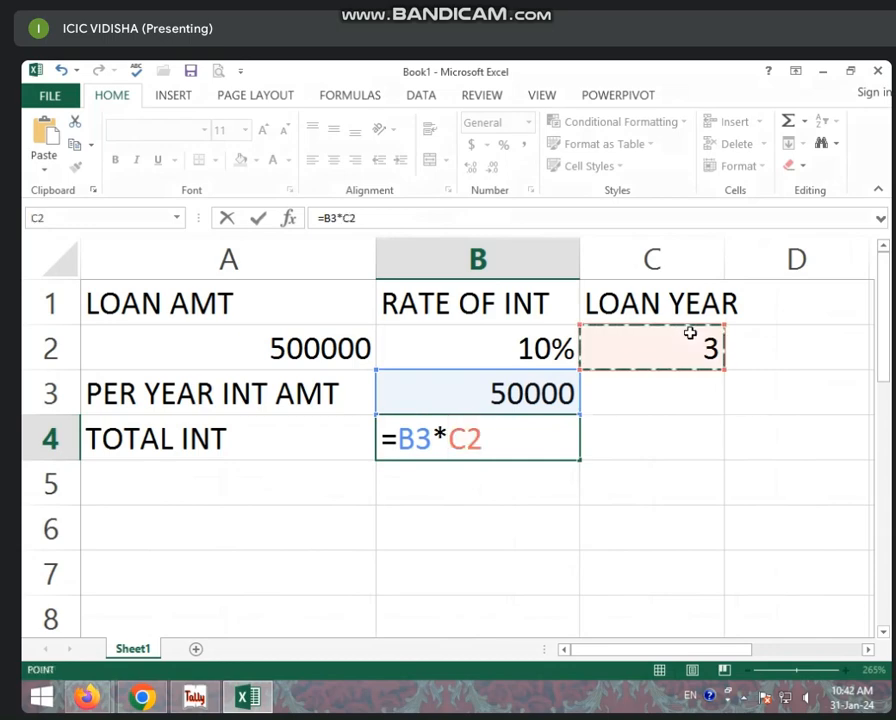
pyautogui.press('Return')
# - Review the loan amount, interest rate and the B4 total-interest formula
pyautogui.click(544, 424)
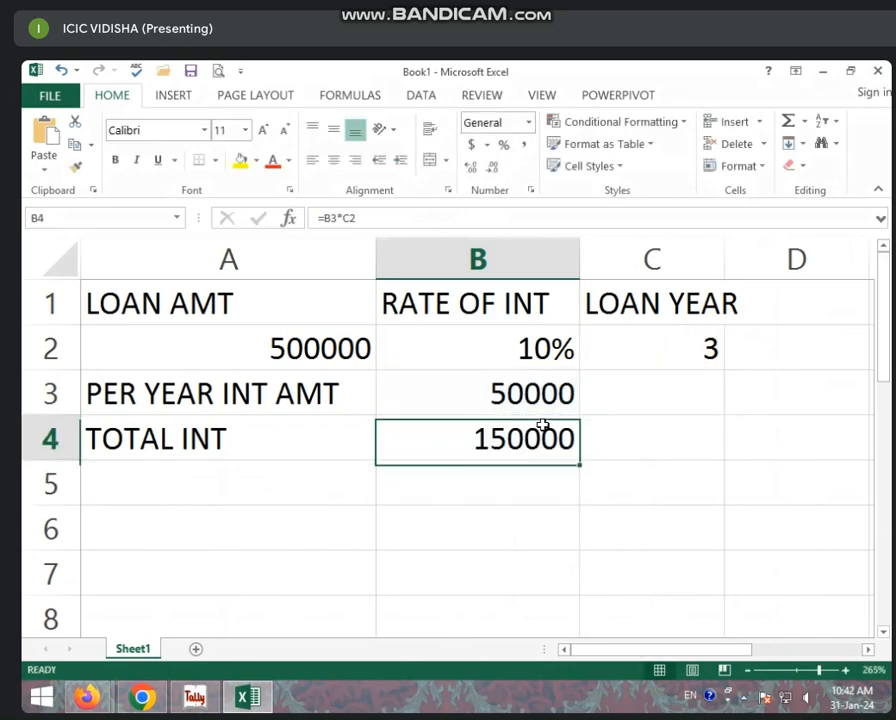
pyautogui.click(476, 364)
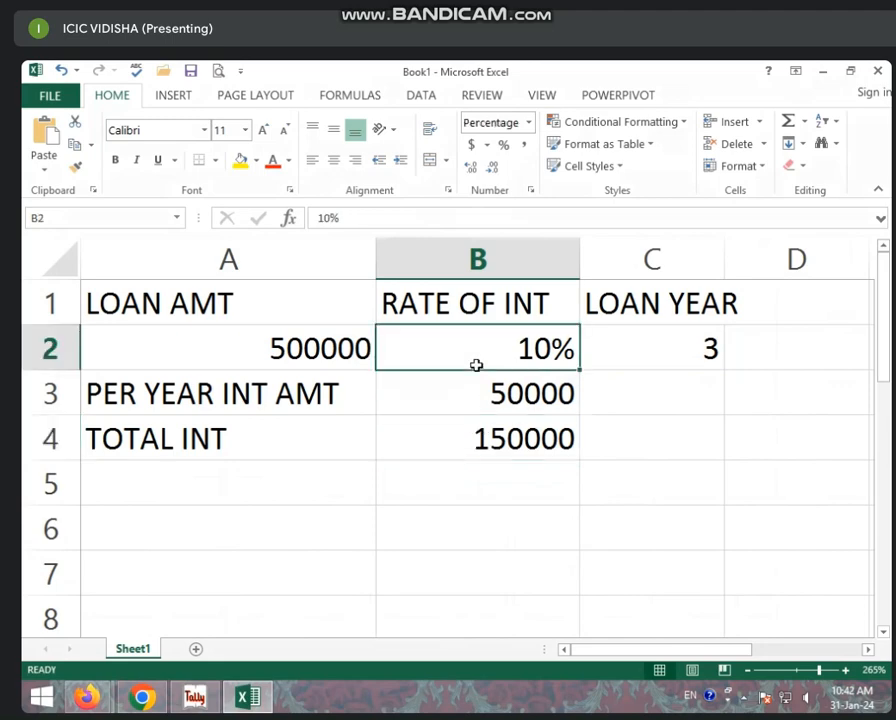
pyautogui.click(476, 434)
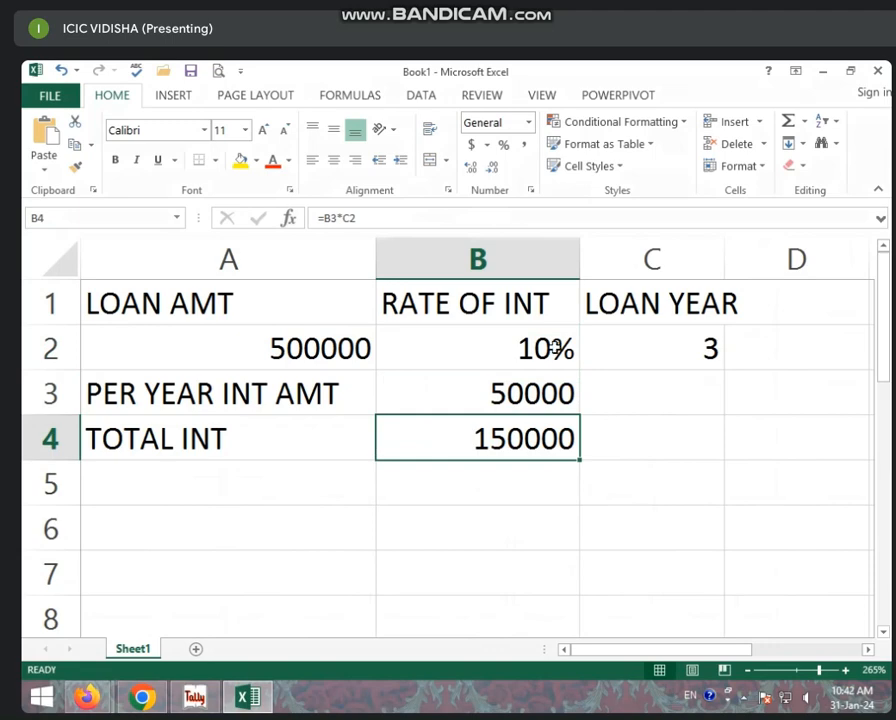
pyautogui.click(360, 346)
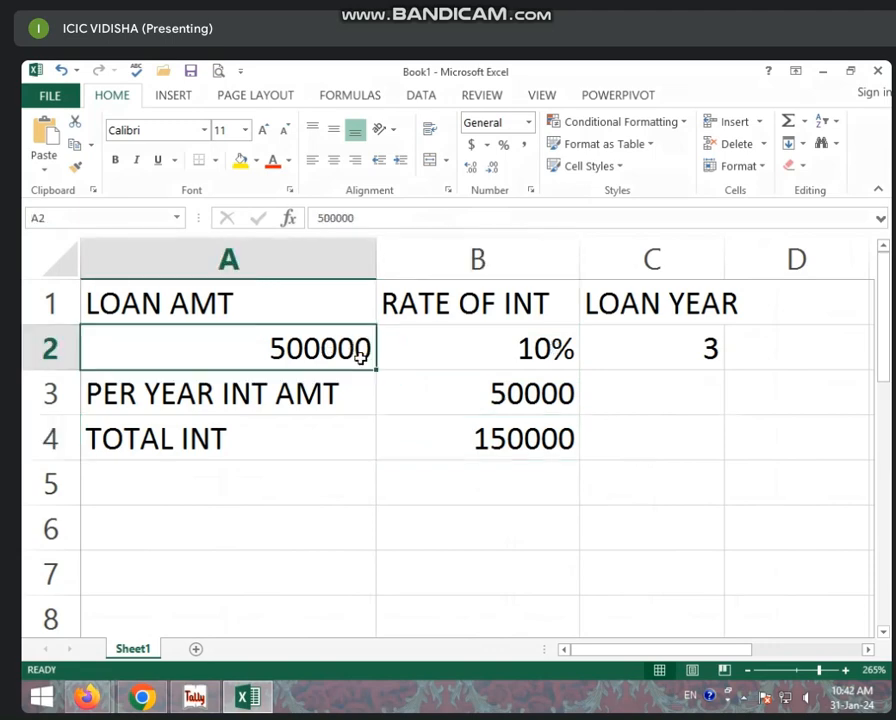
pyautogui.click(450, 362)
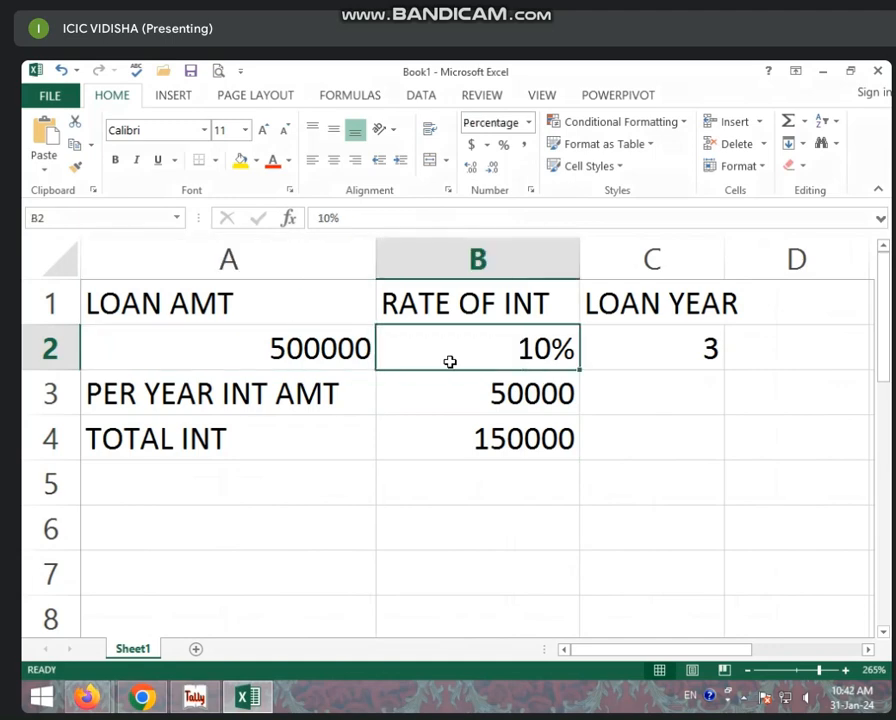
pyautogui.click(524, 444)
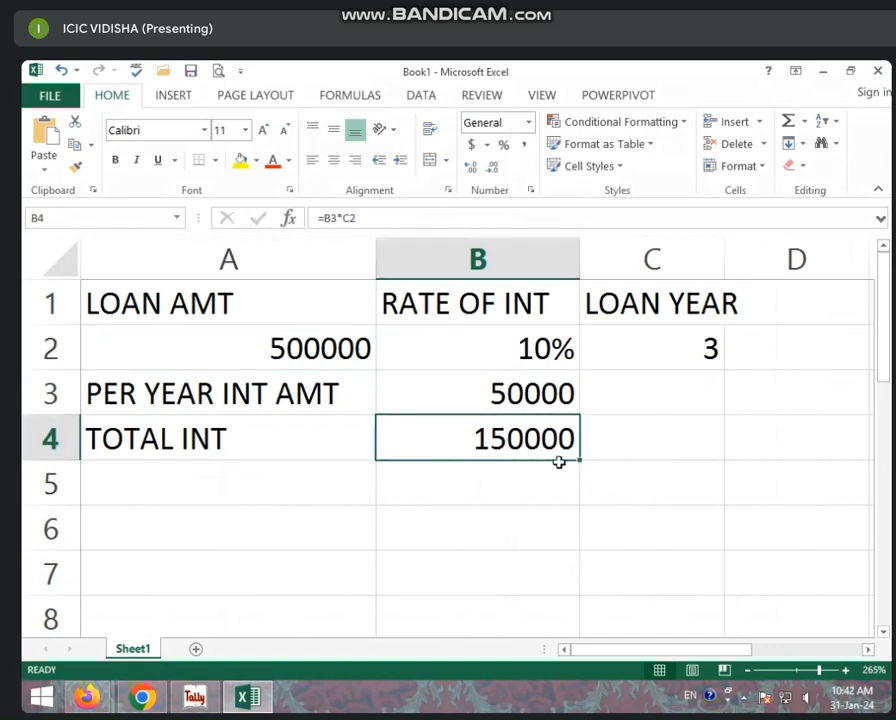
pyautogui.click(352, 352)
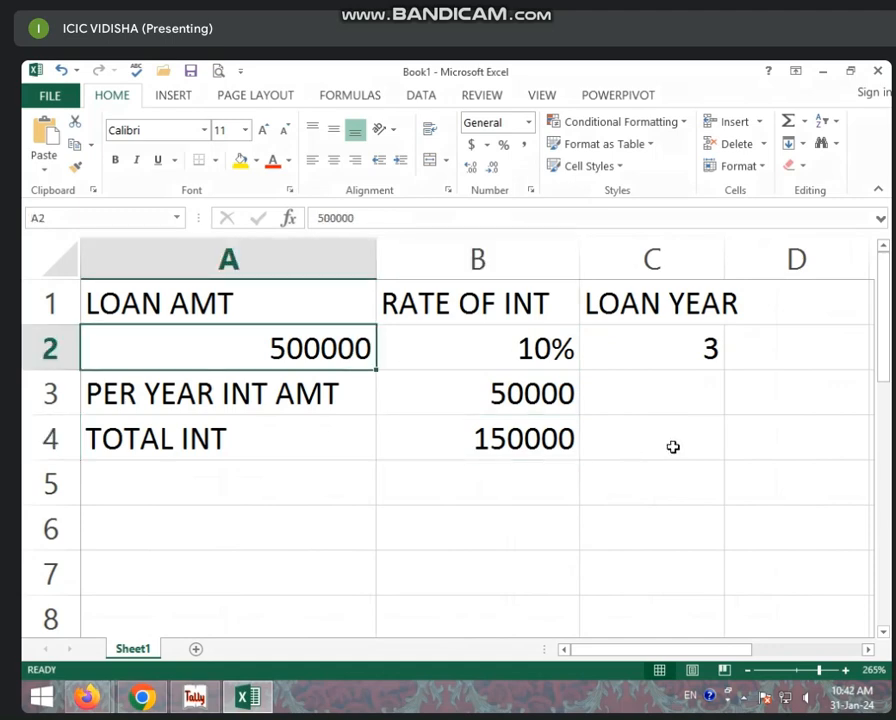
pyautogui.click(566, 438)
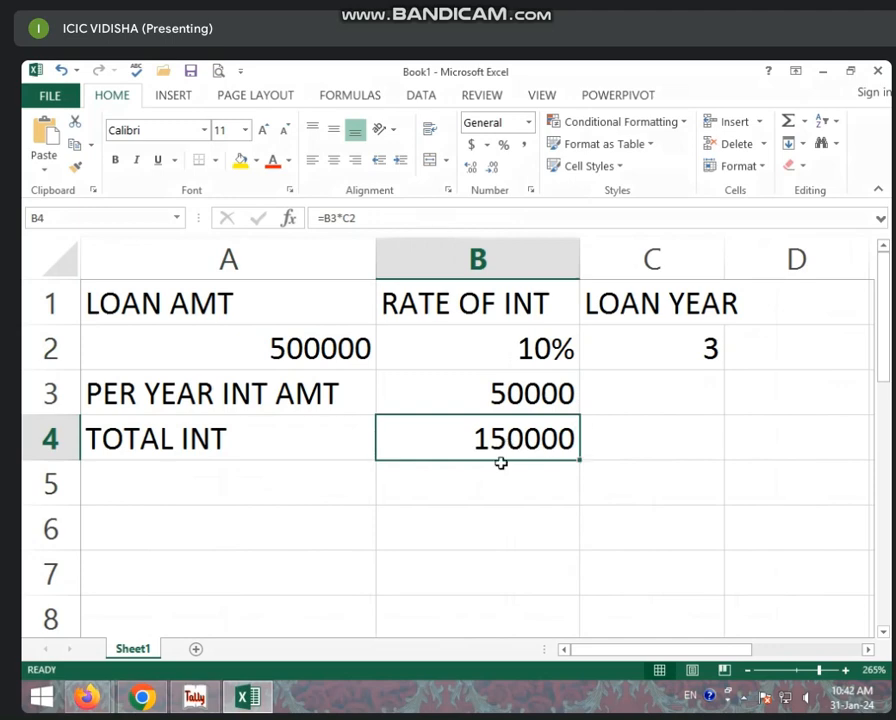
# - Label A5 LOAN + INT and compute =A2+B4 in B5, giving 650000
pyautogui.click(357, 480)
pyautogui.write('LOA')
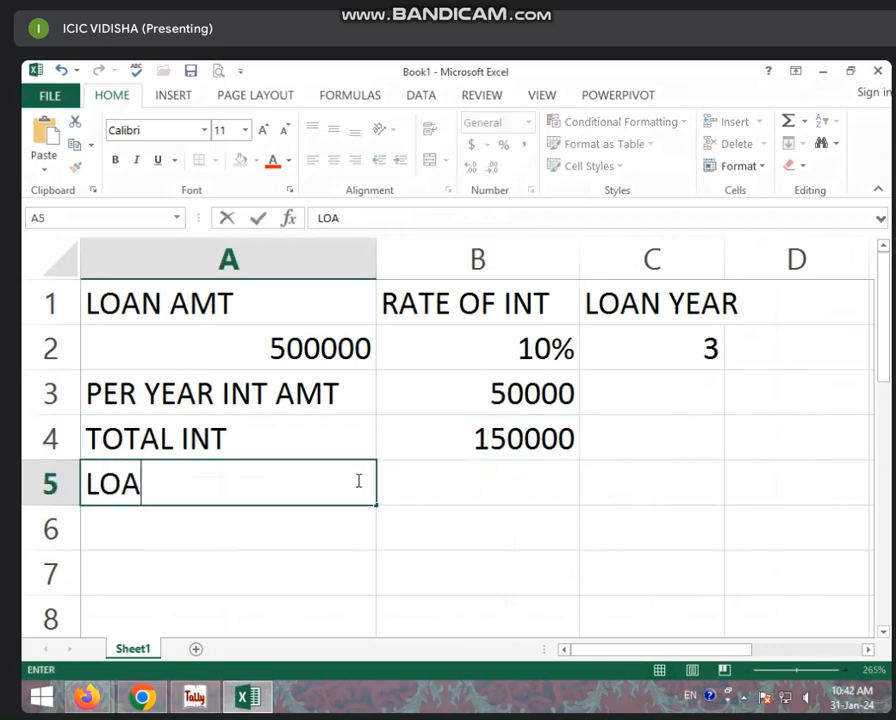
pyautogui.write('N + INT')
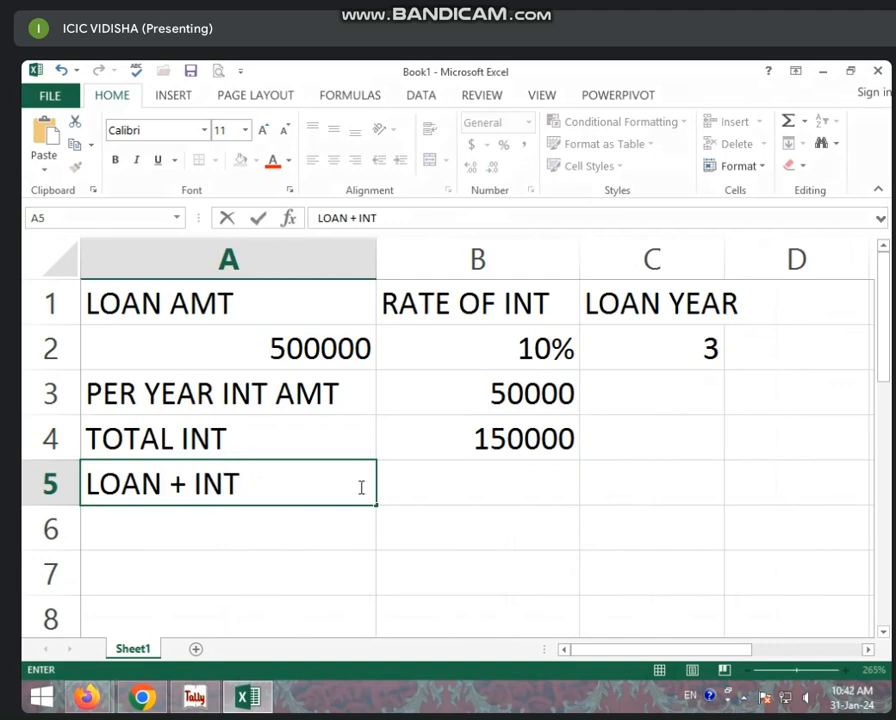
pyautogui.click(548, 495)
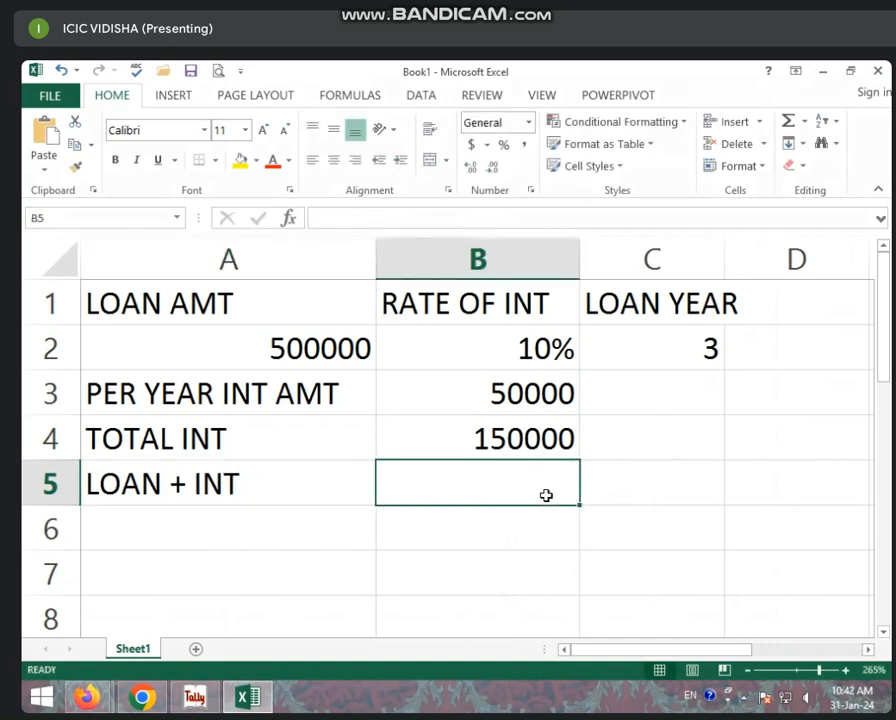
pyautogui.write('=')
pyautogui.click(289, 342)
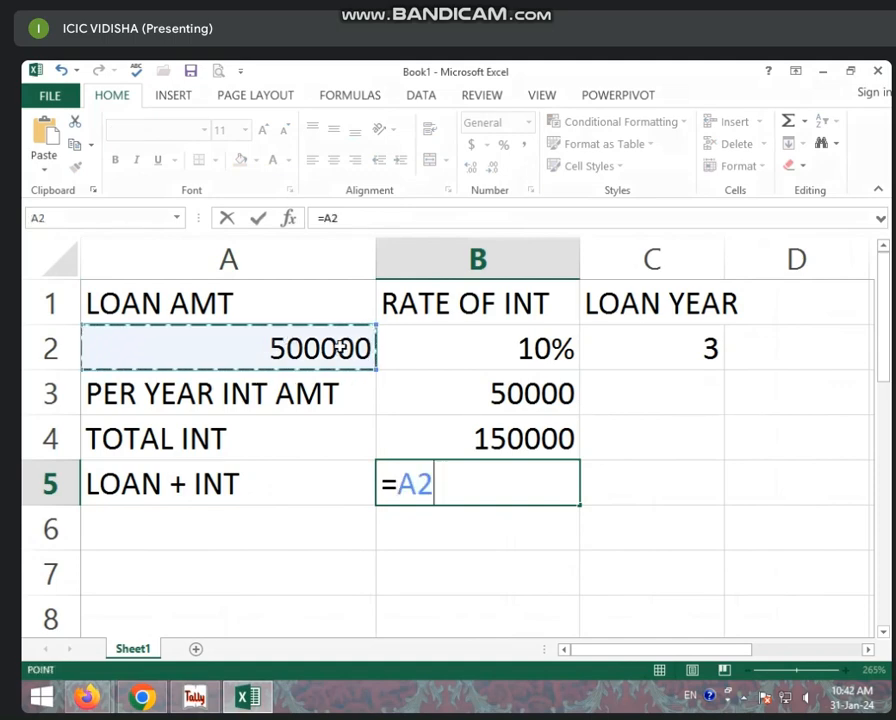
pyautogui.write('+')
pyautogui.click(481, 450)
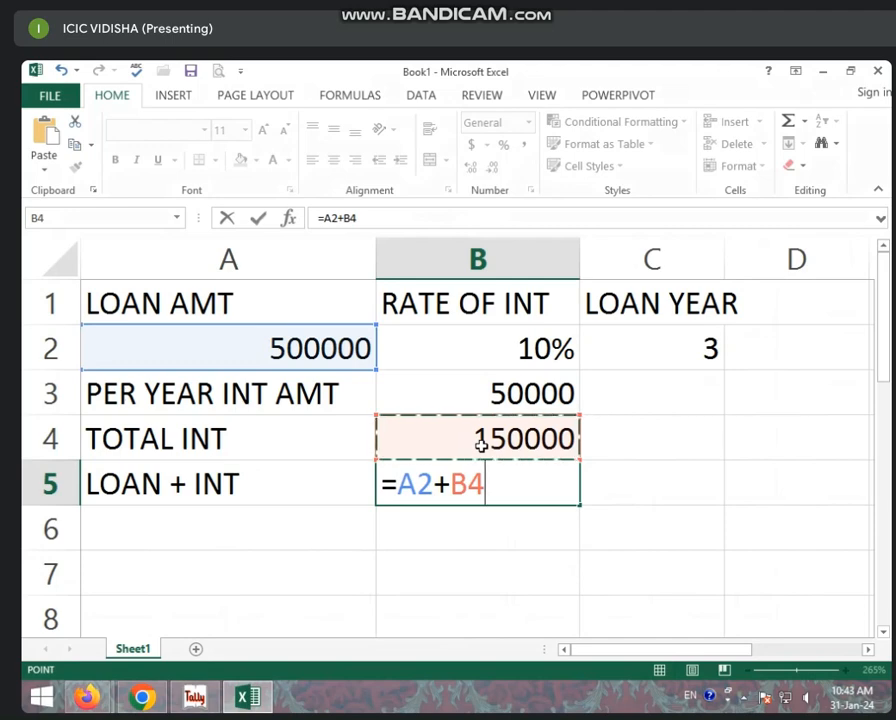
pyautogui.press('Return')
# - Check A2, the B4 interest and the 650000 total formula in B5
pyautogui.click(478, 483)
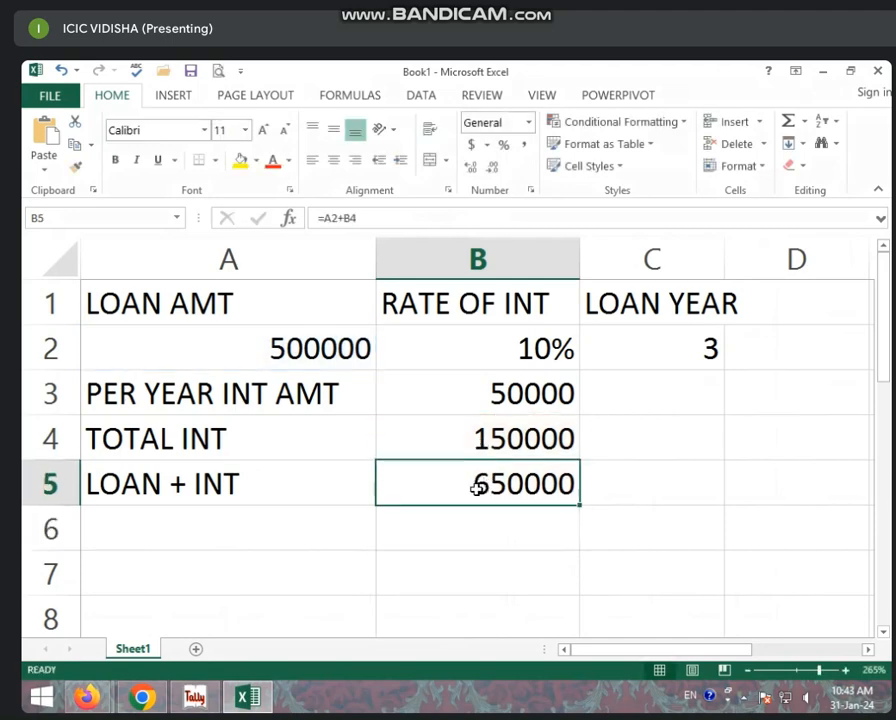
pyautogui.click(290, 345)
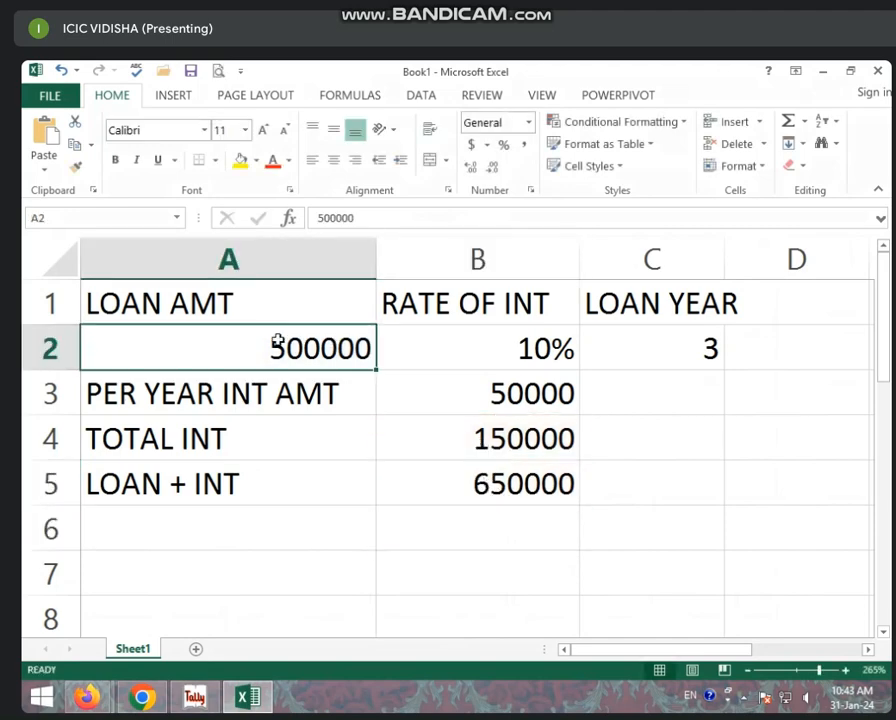
pyautogui.click(498, 430)
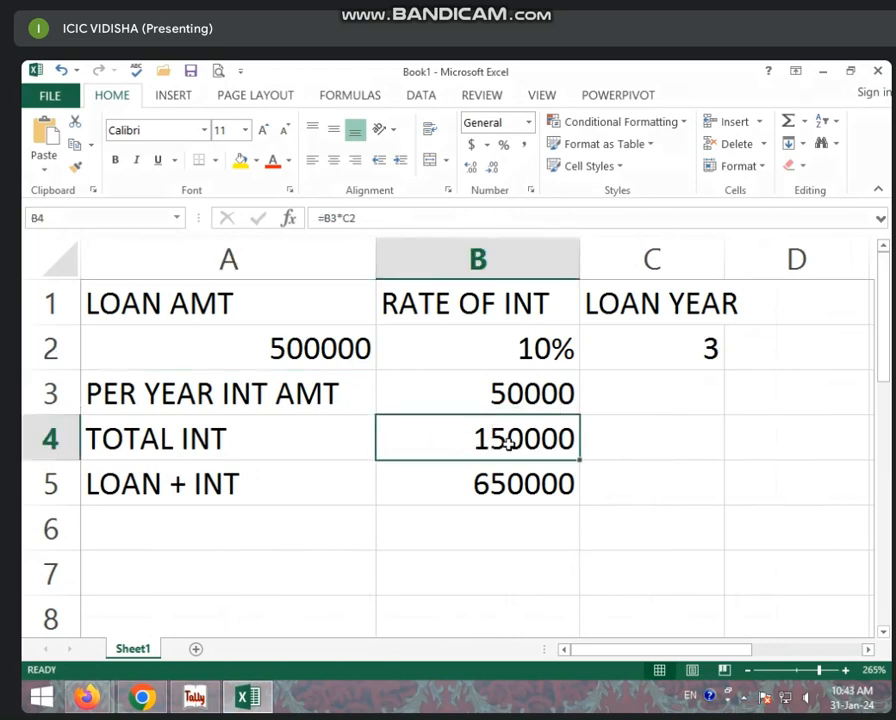
pyautogui.click(506, 469)
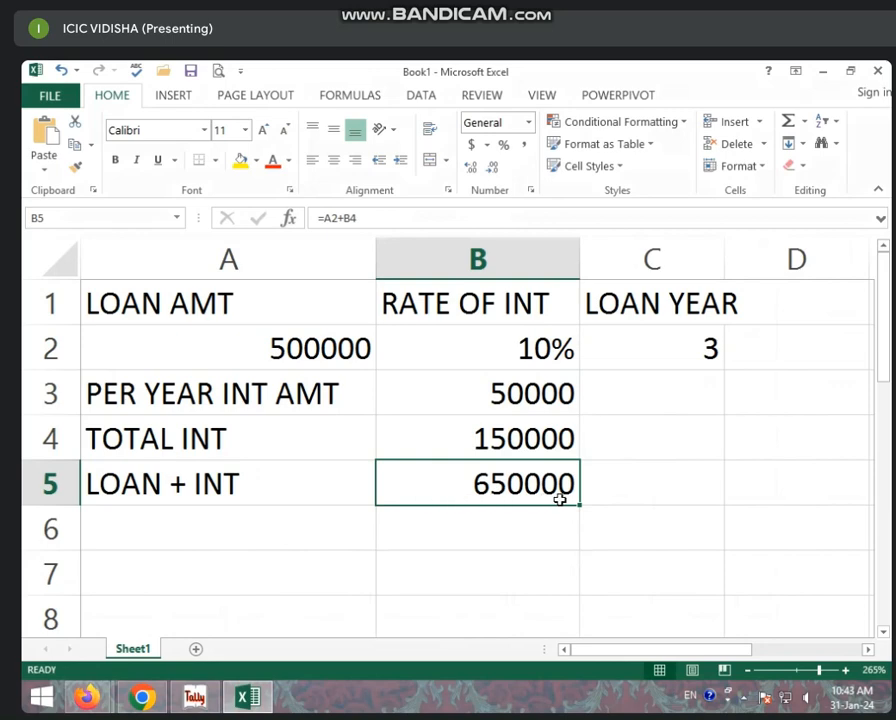
pyautogui.click(352, 345)
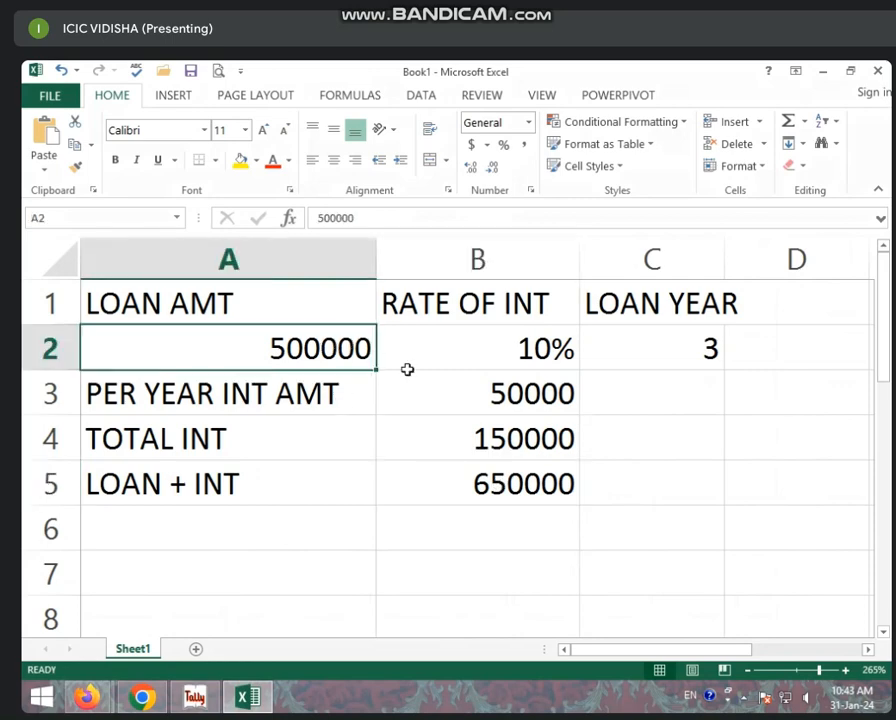
pyautogui.click(532, 481)
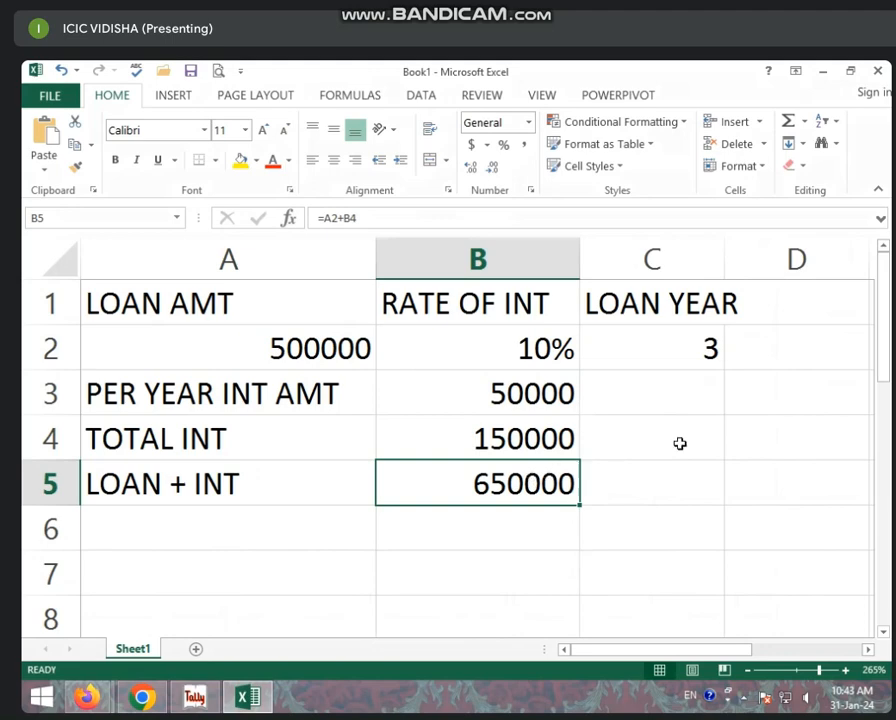
# - Label A6 PER YEAR INST and enter 6 installments per year in B6
pyautogui.scroll(-2, 680, 443)
pyautogui.click(208, 504)
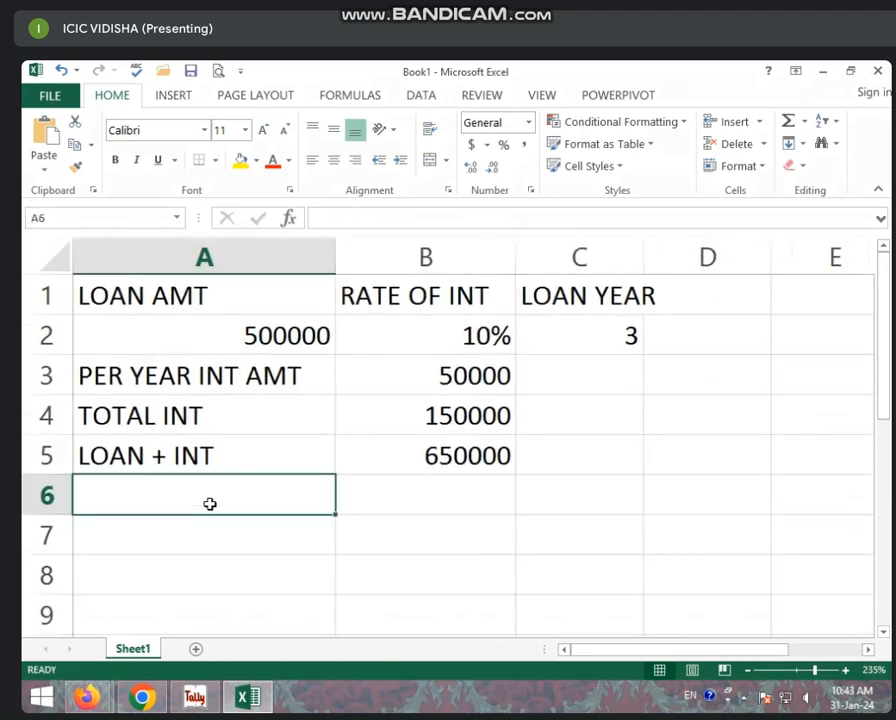
pyautogui.write('PER Y')
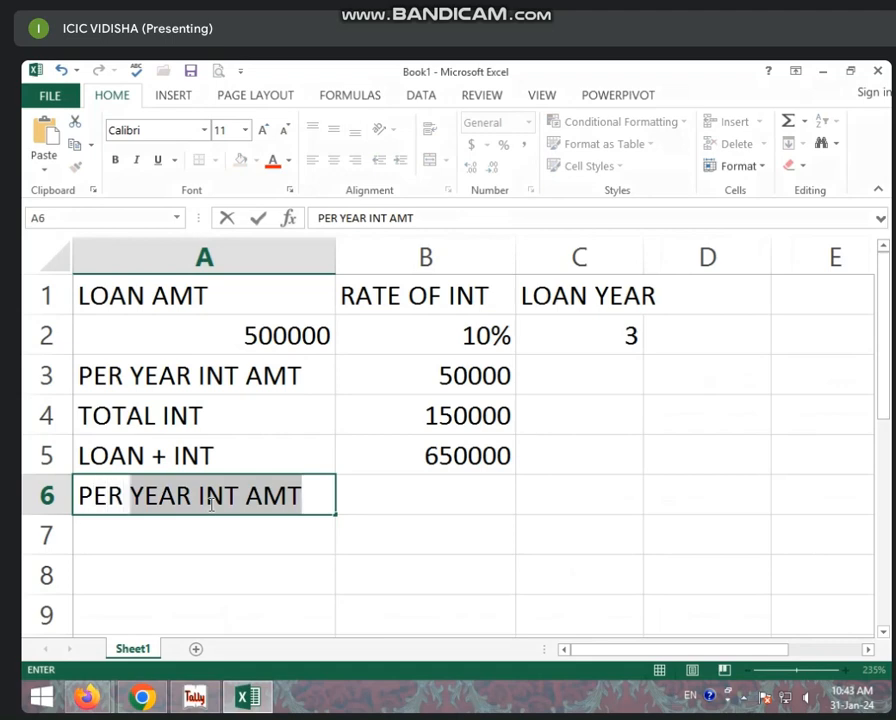
pyautogui.write('EAR INS')
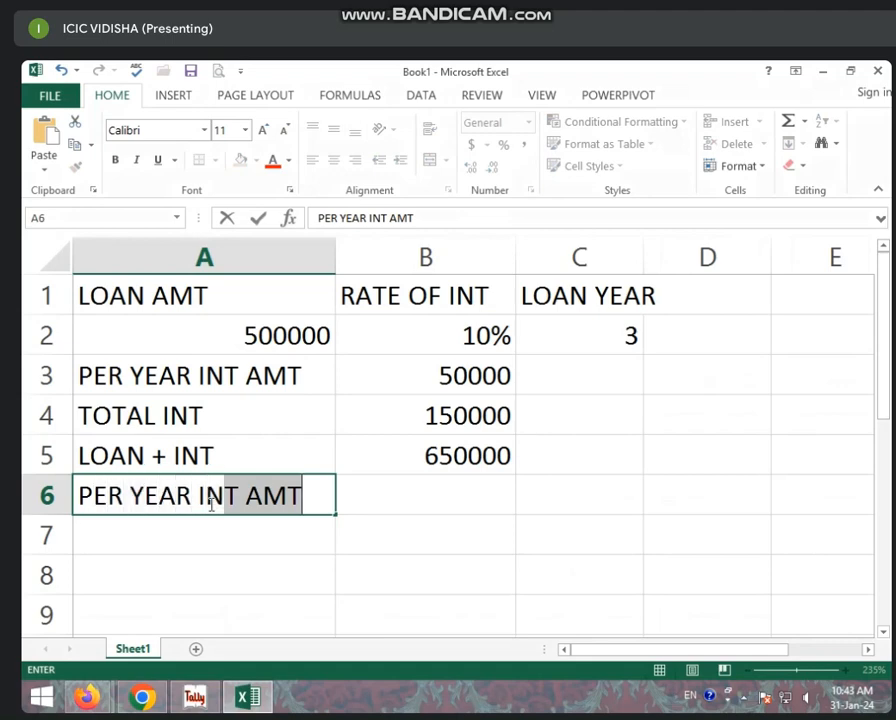
pyautogui.write('T')
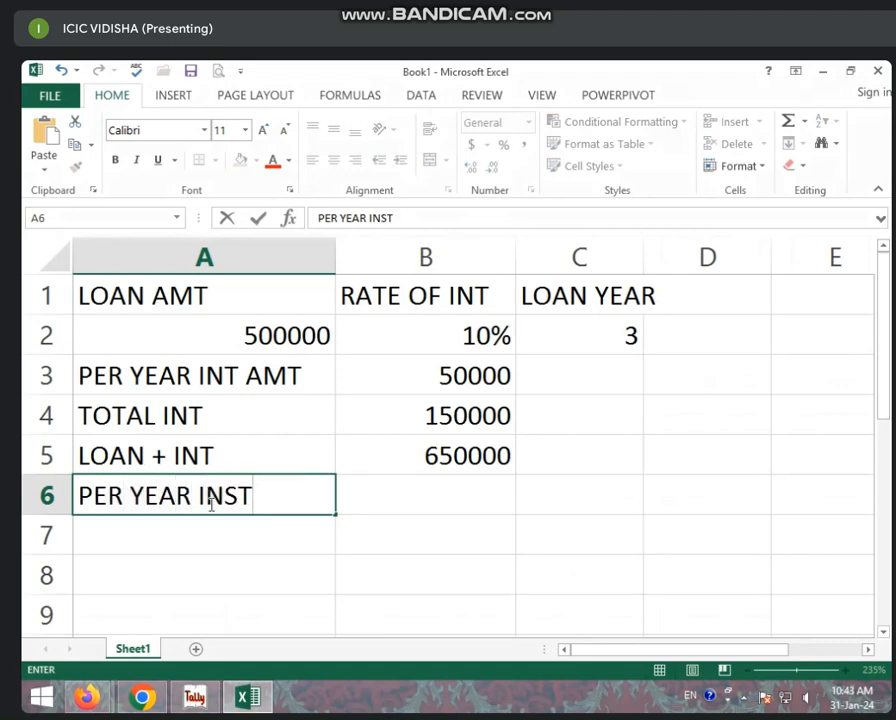
pyautogui.click(392, 494)
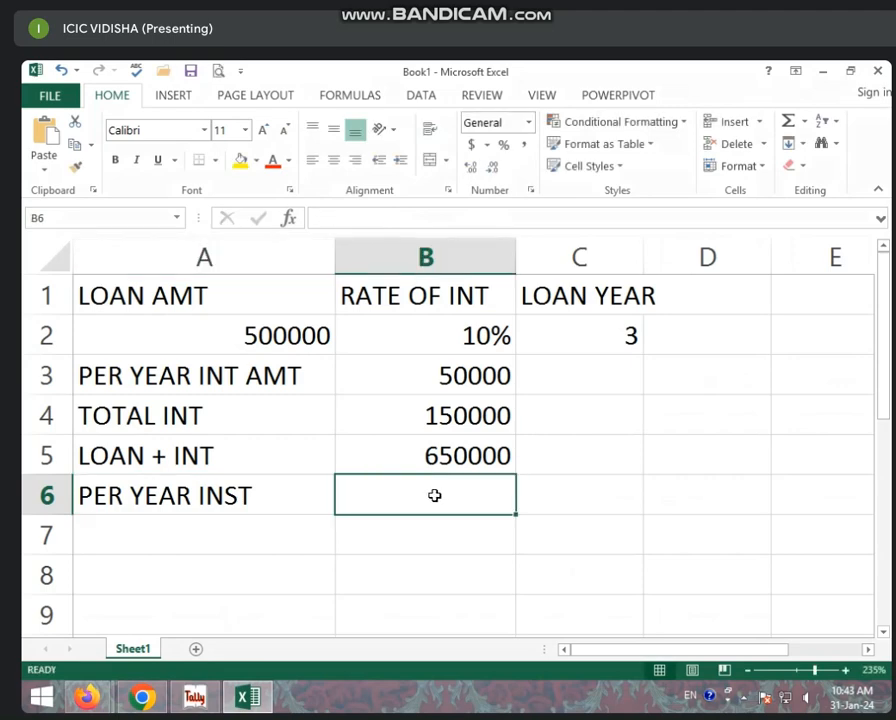
pyautogui.click(432, 455)
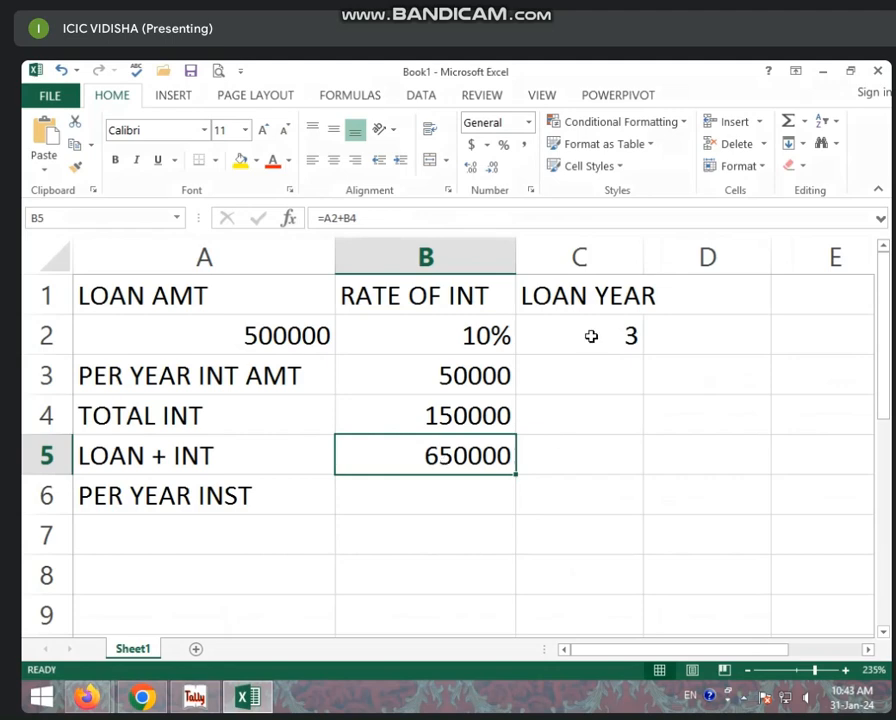
pyautogui.click(450, 508)
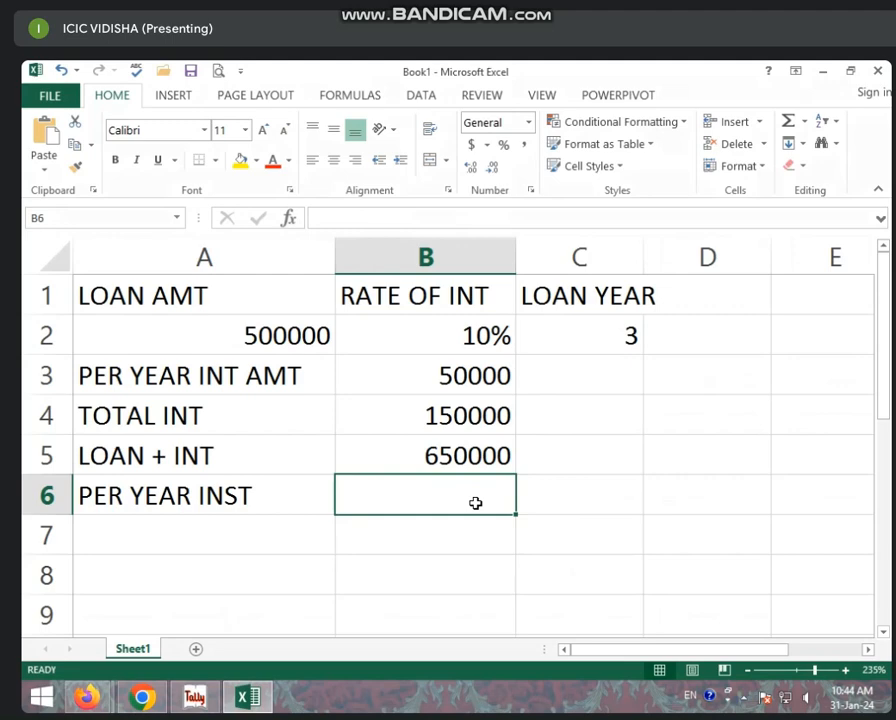
pyautogui.write('6')
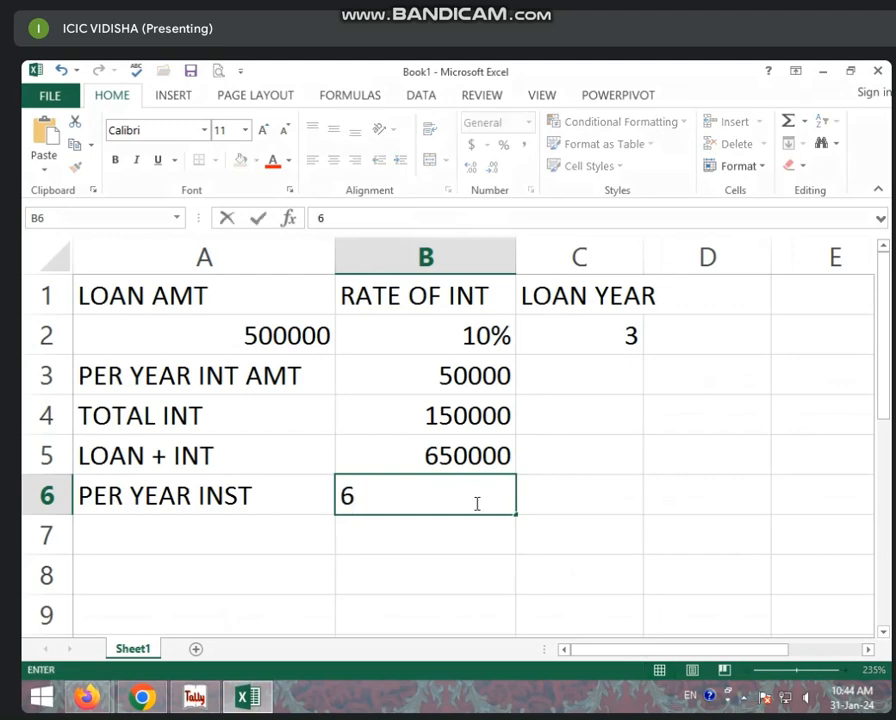
pyautogui.click(462, 536)
pyautogui.click(434, 500)
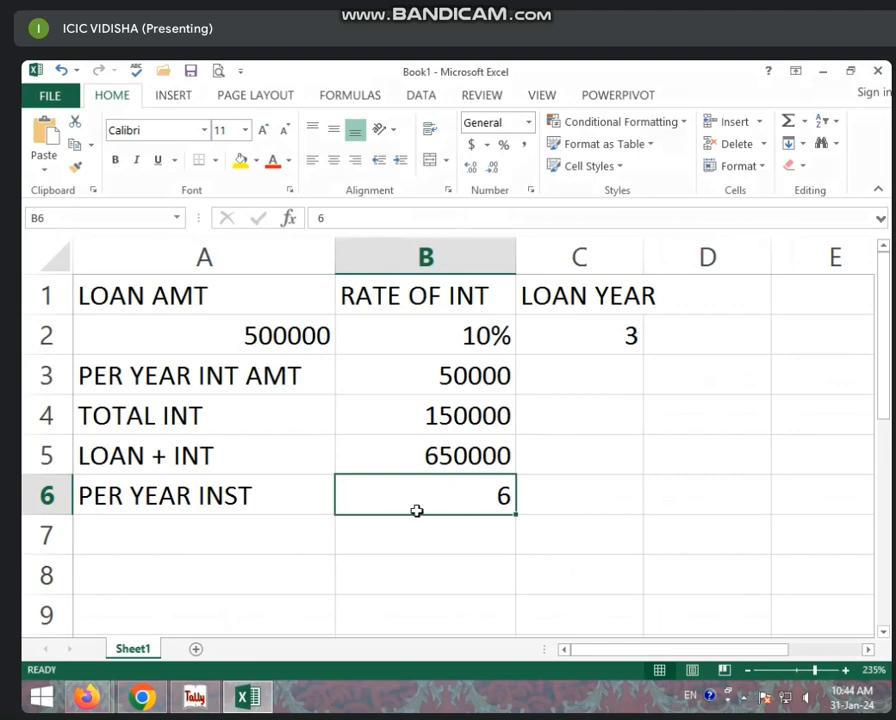
pyautogui.click(598, 342)
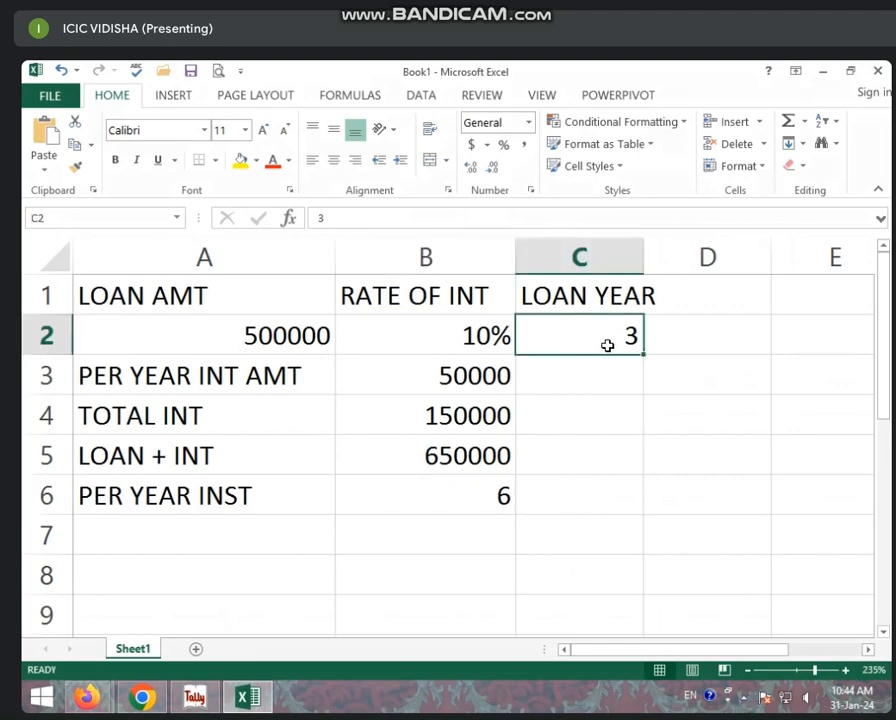
# - Label A7 TOTAL INST and compute =B6*C2 in B7, giving 18
pyautogui.click(298, 530)
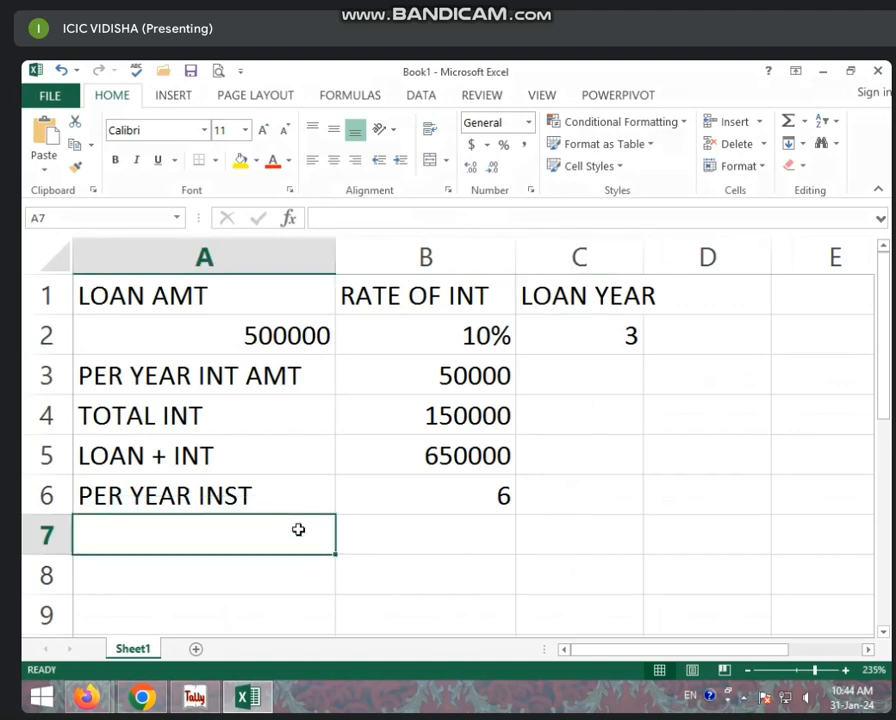
pyautogui.write('TOTAL IN')
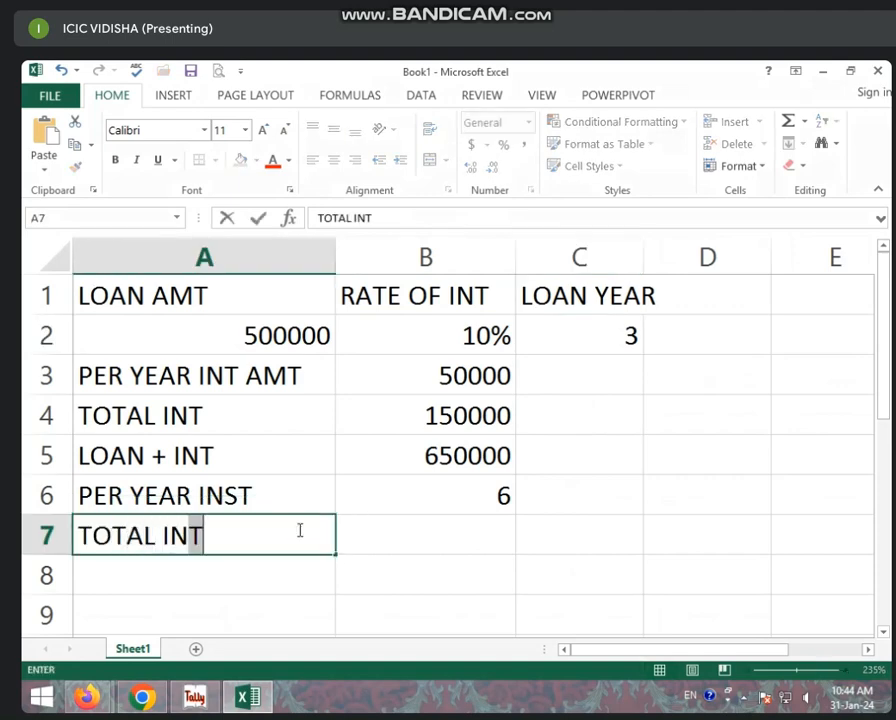
pyautogui.write('ST')
pyautogui.click(435, 543)
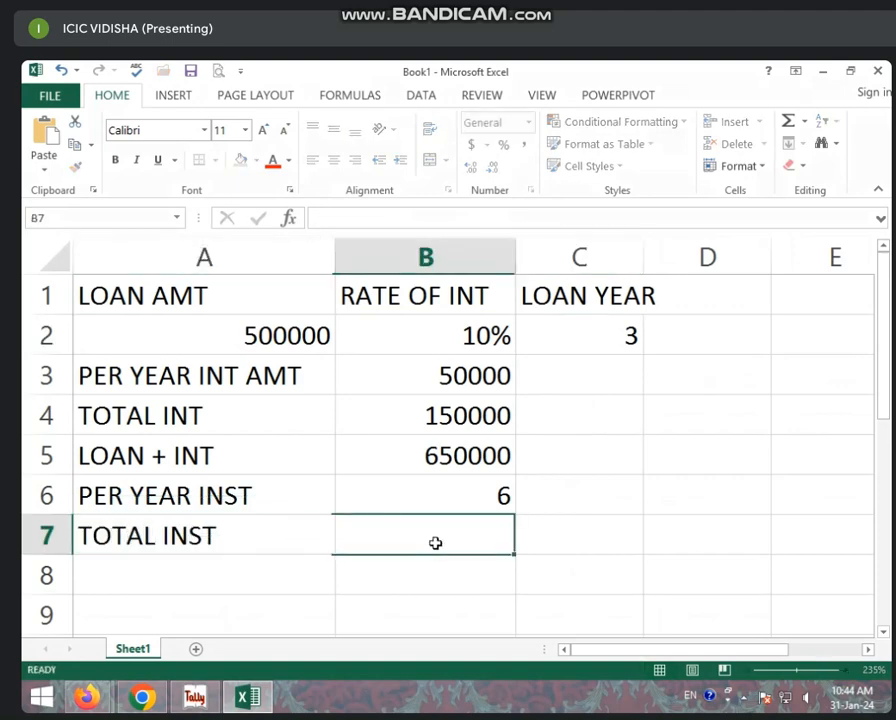
pyautogui.write('=')
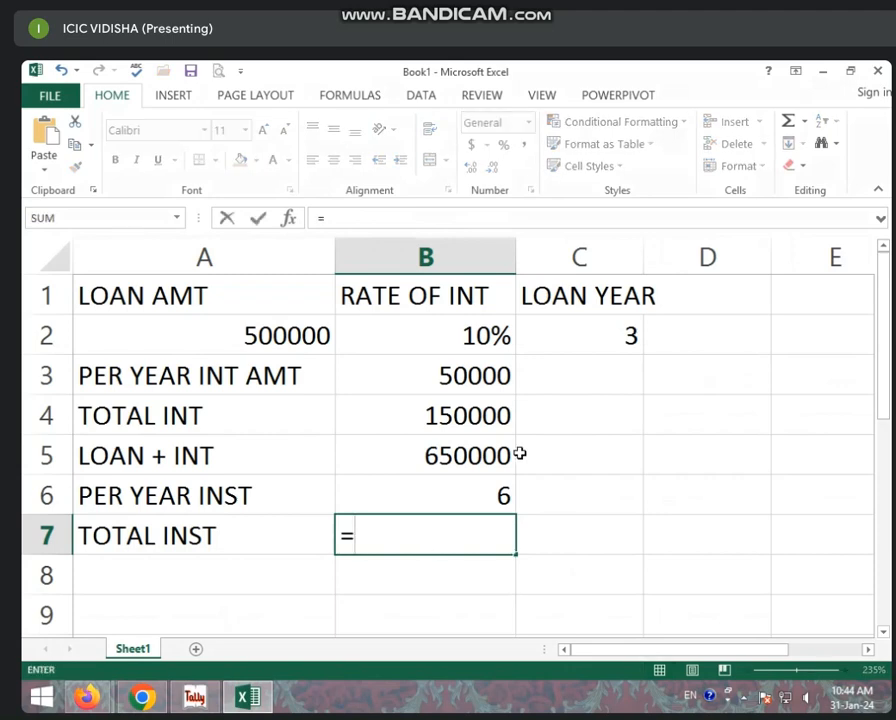
pyautogui.click(452, 505)
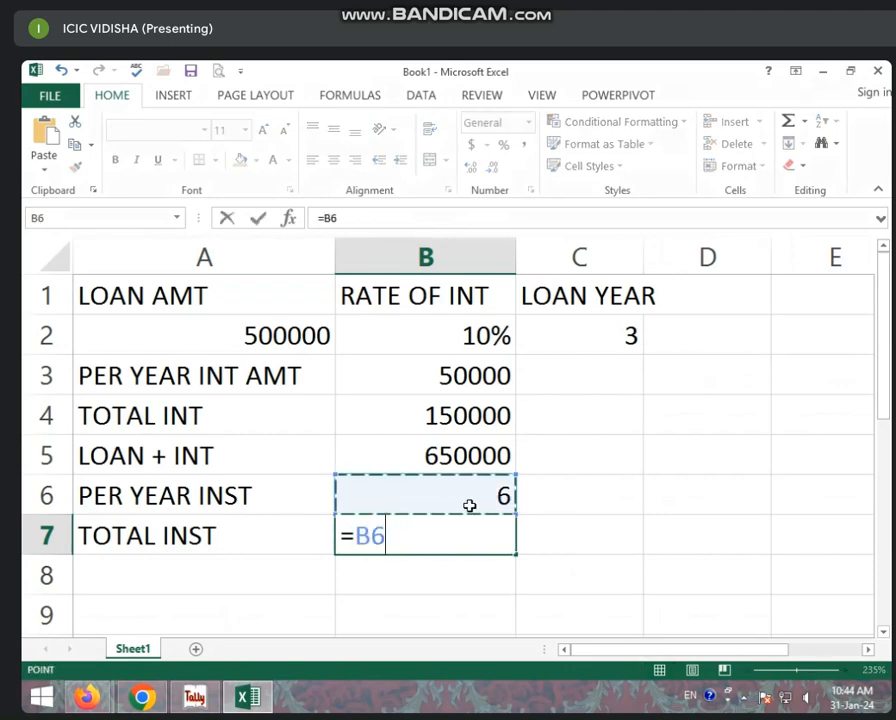
pyautogui.write('*')
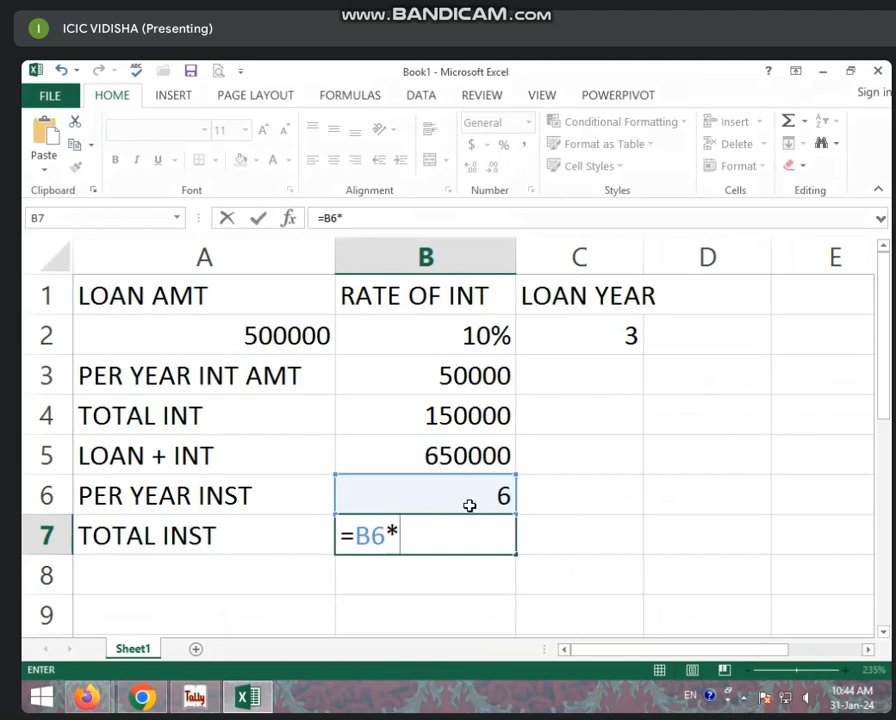
pyautogui.click(629, 320)
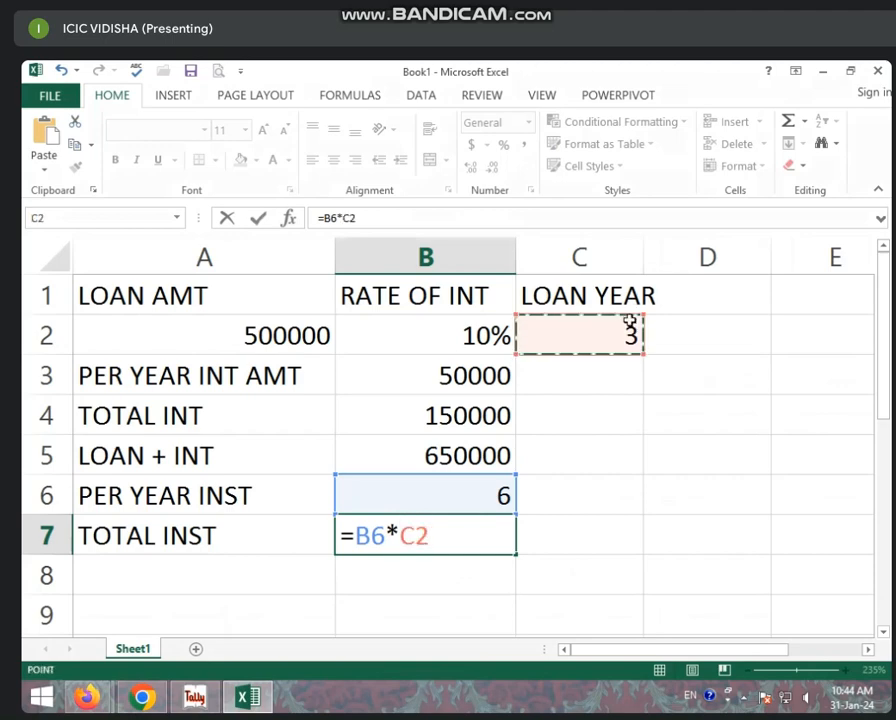
pyautogui.press('Return')
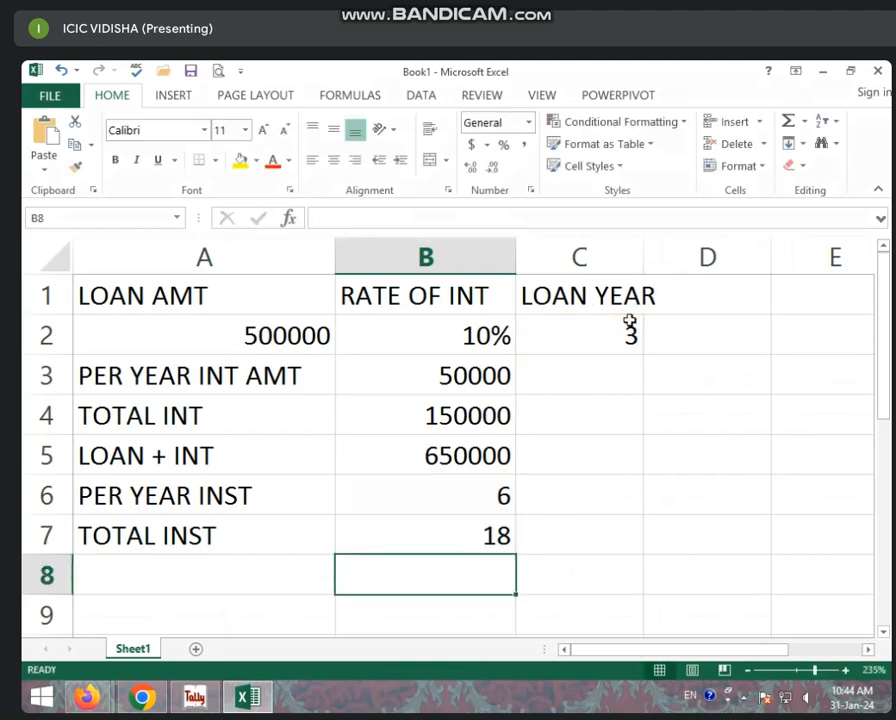
# - Compare the B7 installment formula with the B5 loan-plus-interest total
pyautogui.click(488, 524)
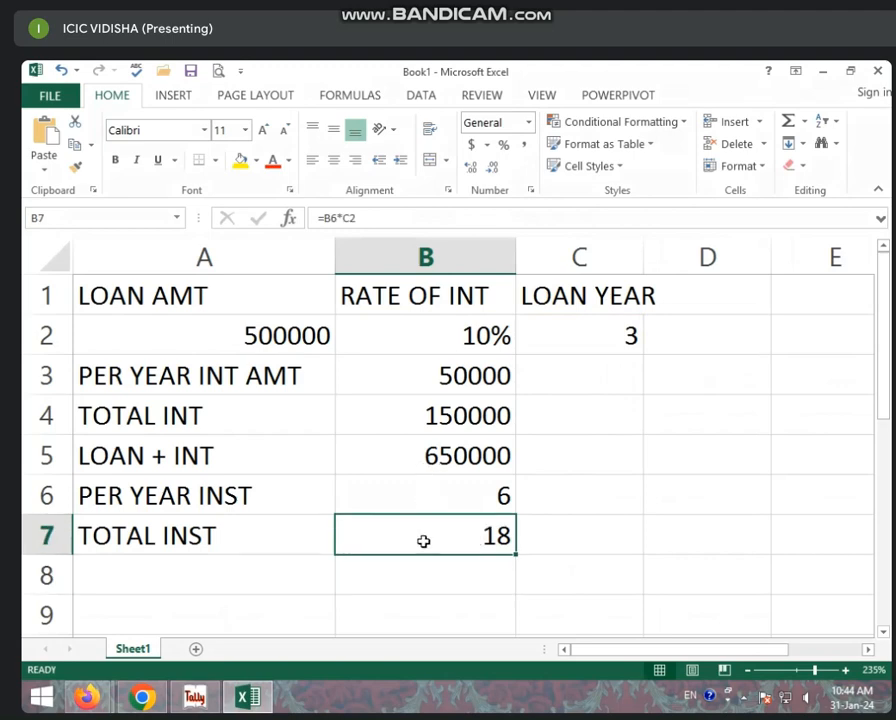
pyautogui.click(450, 458)
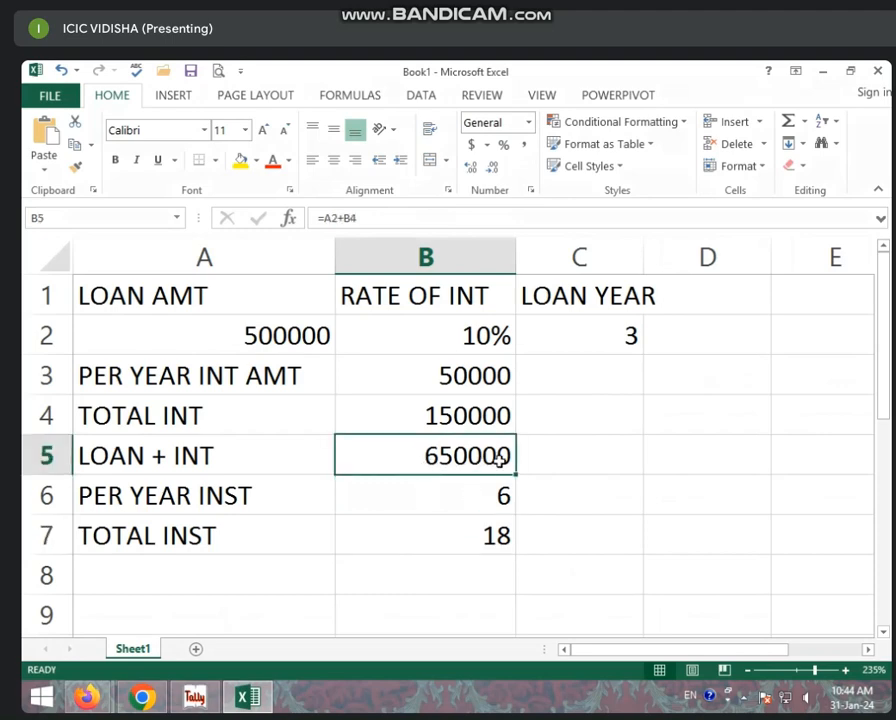
pyautogui.click(487, 530)
pyautogui.click(445, 472)
pyautogui.click(295, 575)
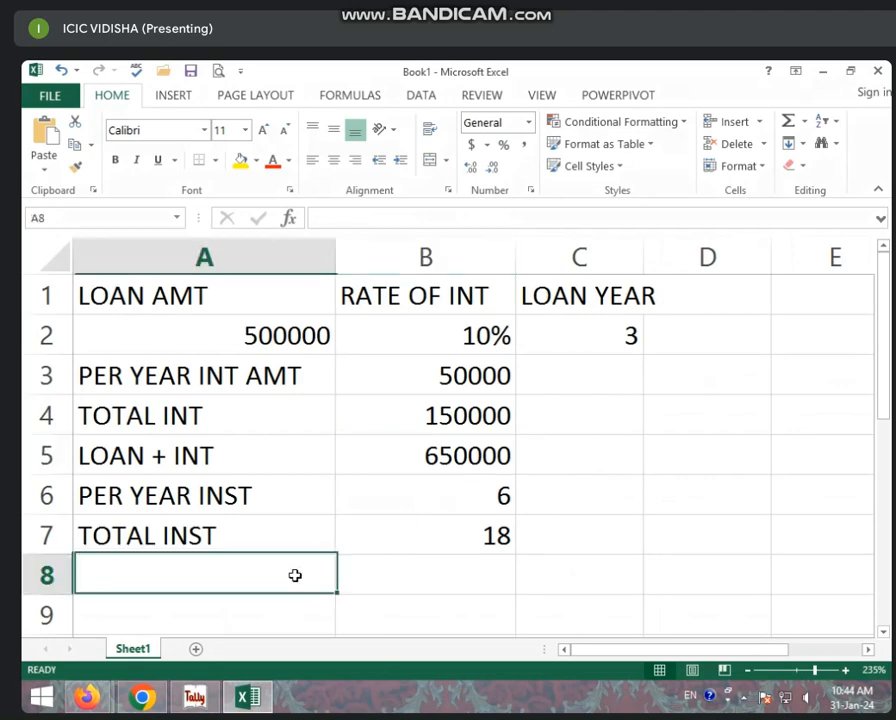
# - Label A8 INST AMT and compute =B5/B7 in B8
pyautogui.write('INST ')
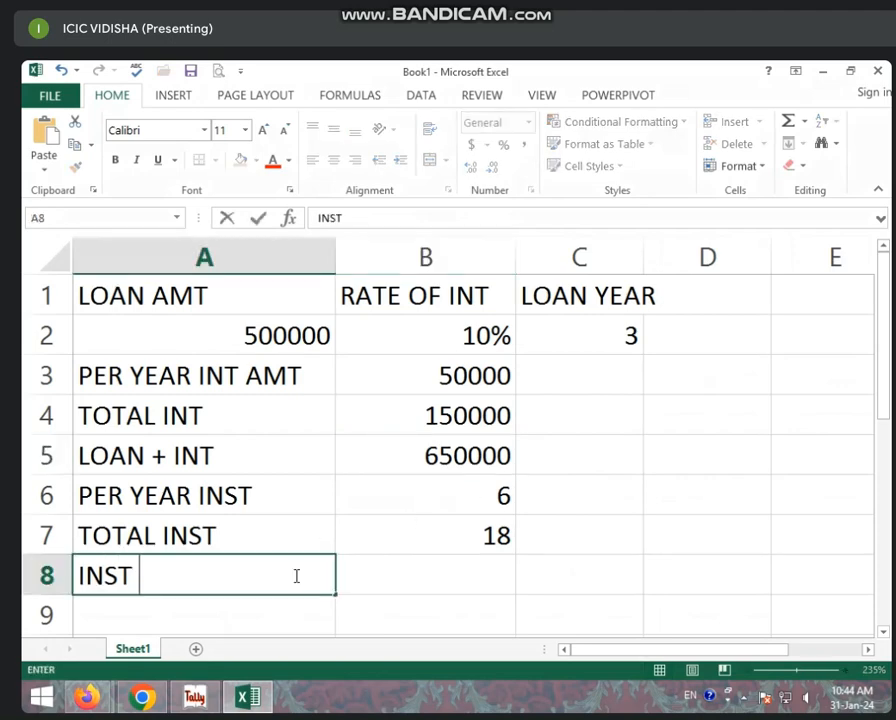
pyautogui.write('AMT')
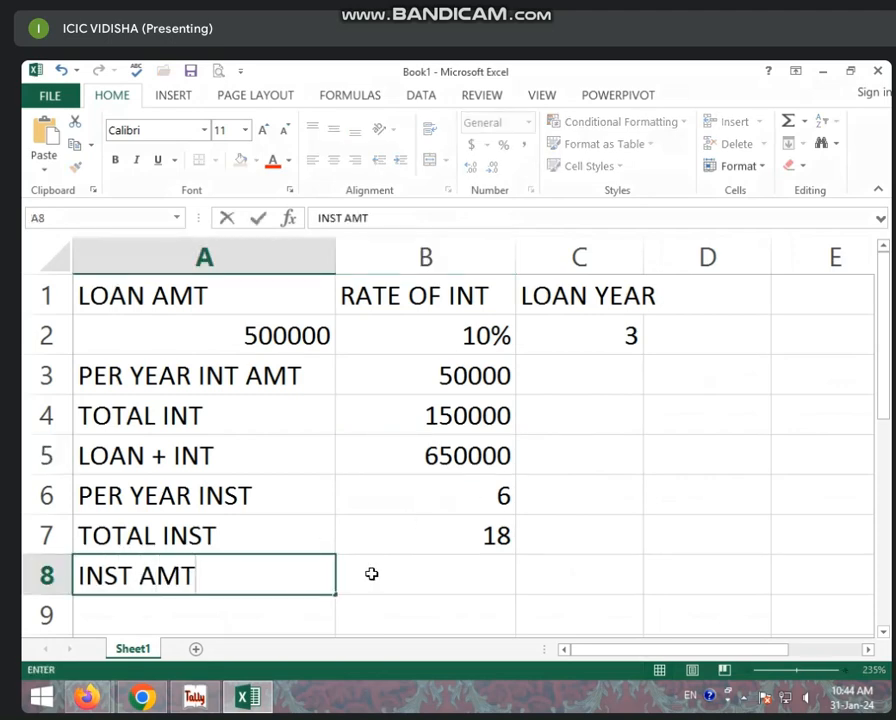
pyautogui.click(372, 573)
pyautogui.write('=')
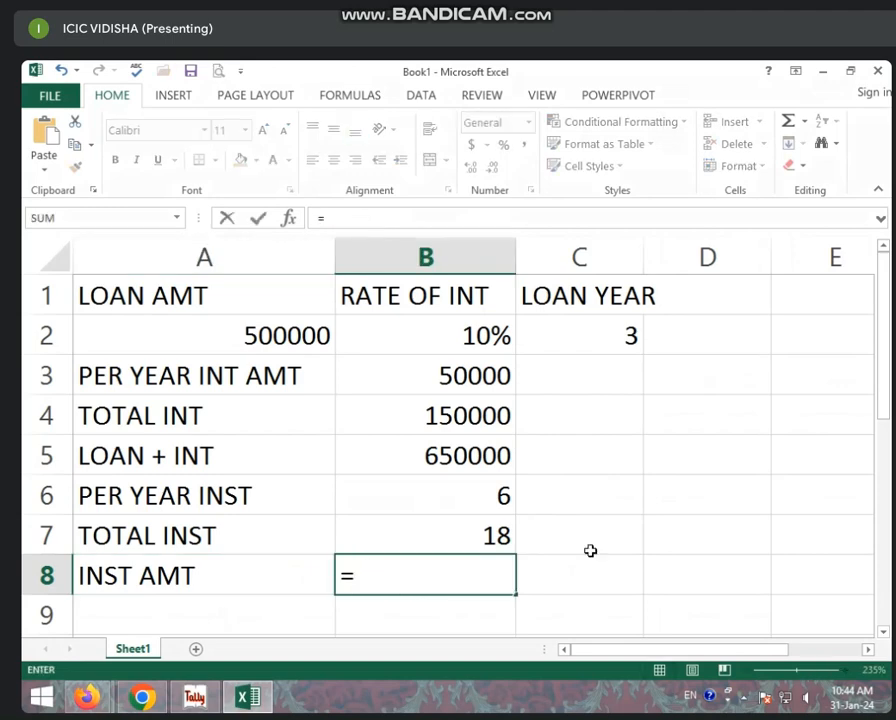
pyautogui.click(430, 455)
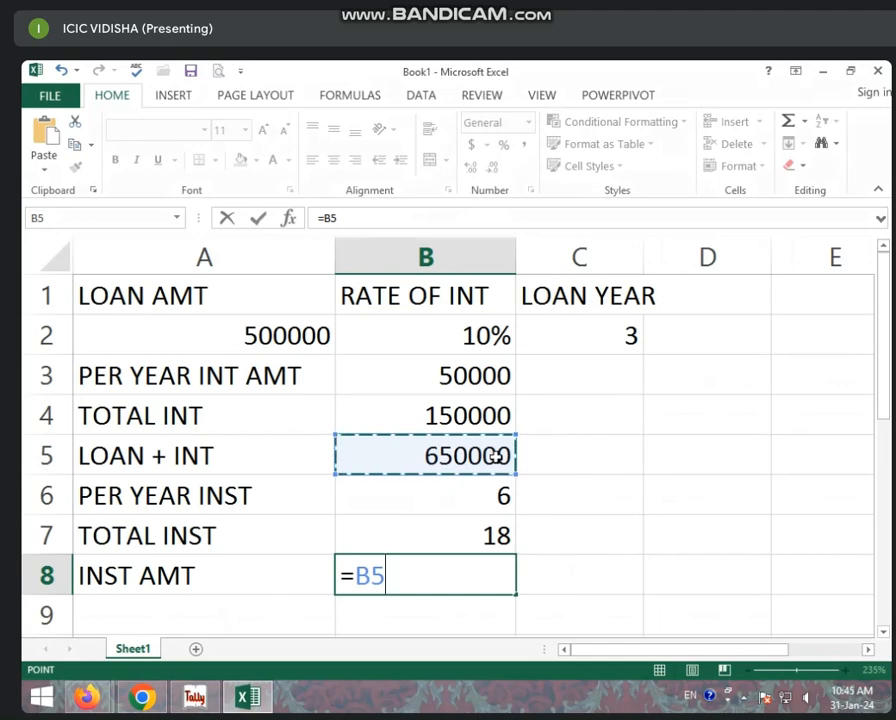
pyautogui.write('/')
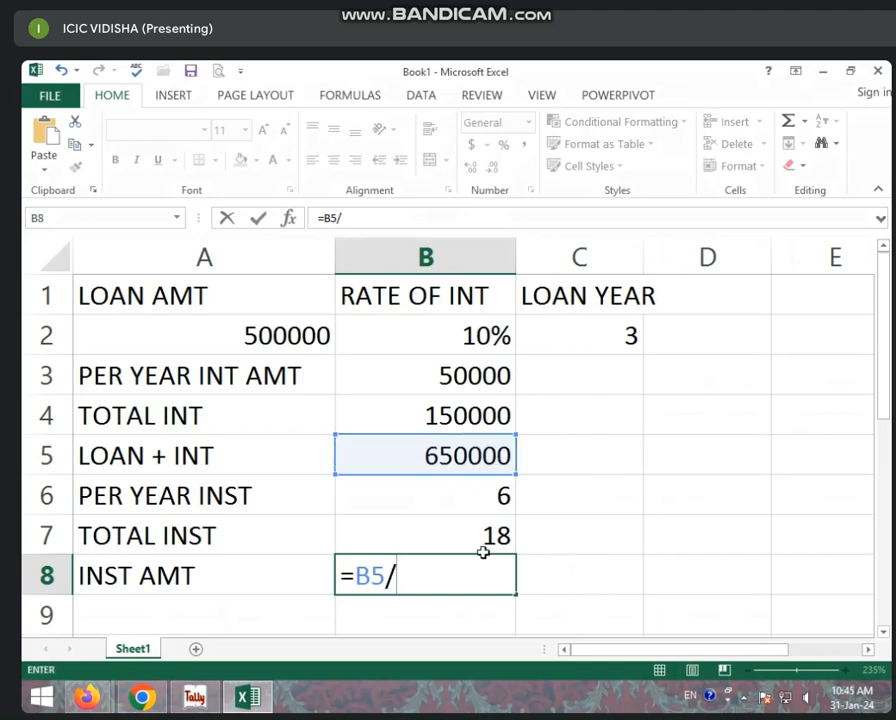
pyautogui.click(472, 536)
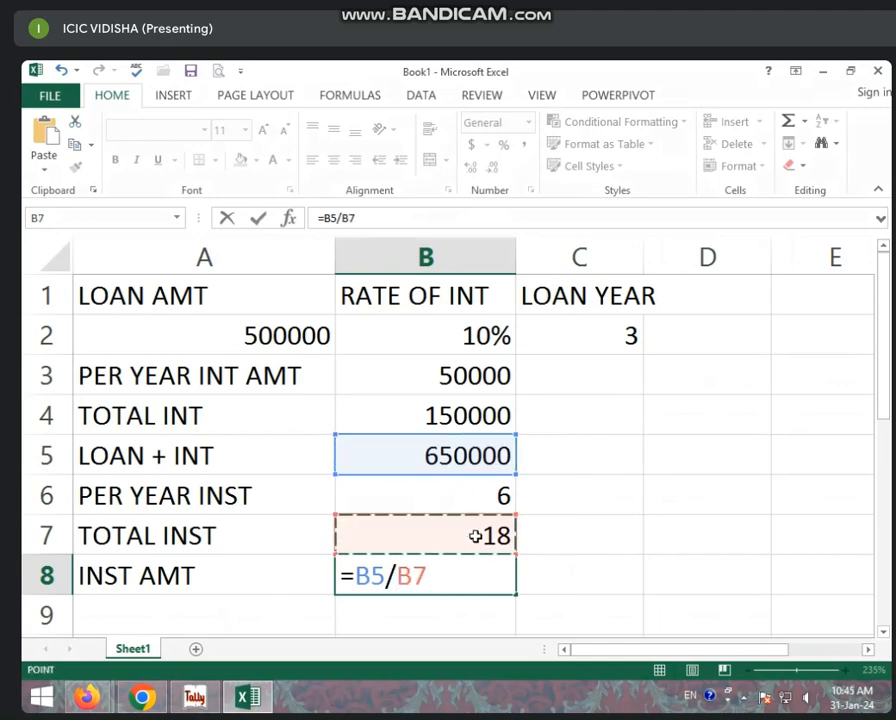
pyautogui.press('Return')
# - Remove decimals so B8 shows 36111, then recheck the B7 and B5 formulas
pyautogui.click(469, 578)
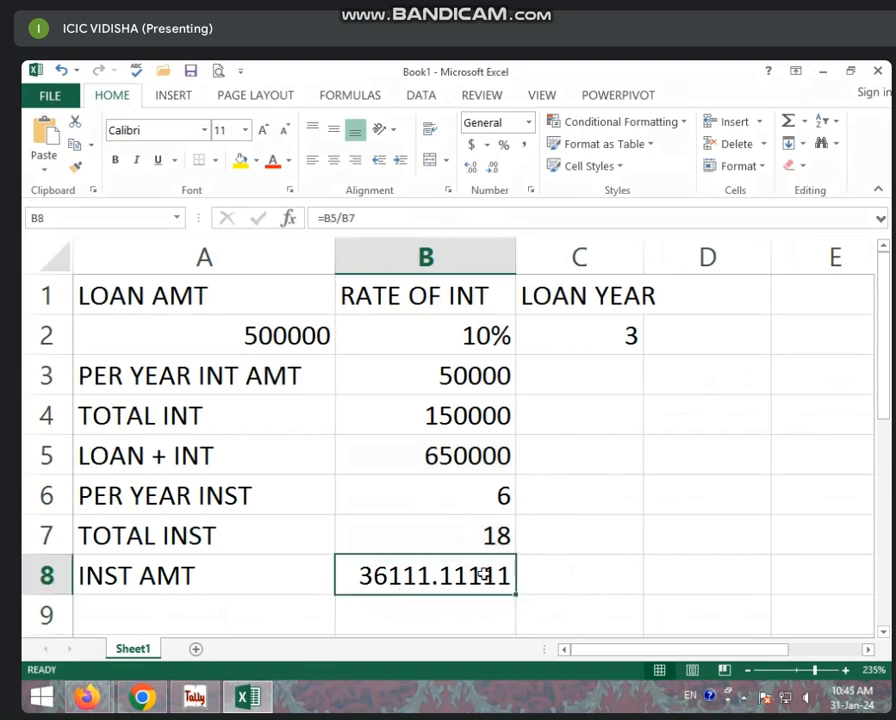
pyautogui.click(494, 168)
pyautogui.click(494, 168)
pyautogui.click(494, 168)
pyautogui.click(498, 170)
pyautogui.click(498, 170)
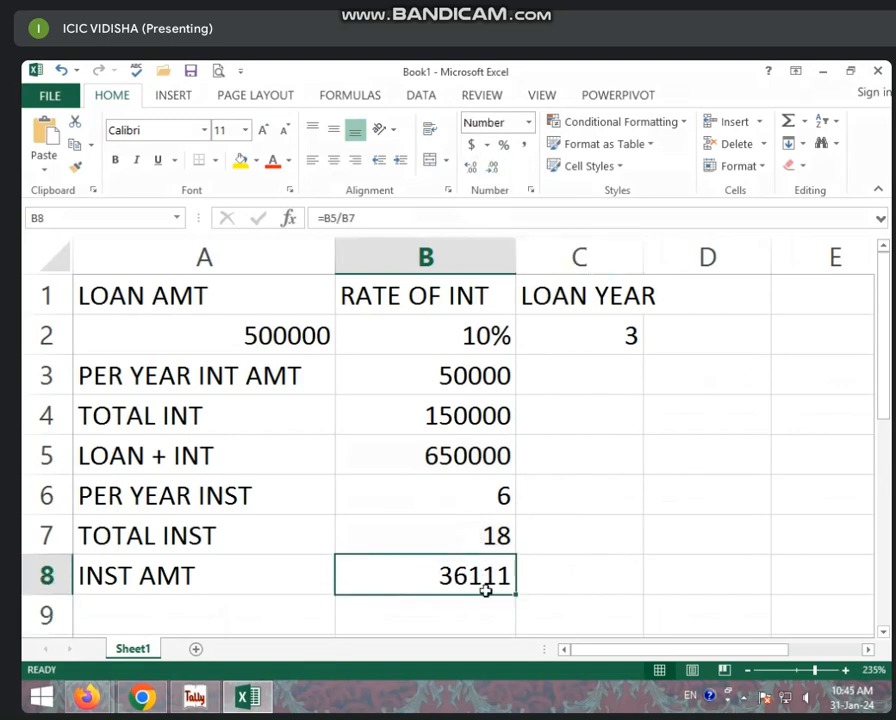
pyautogui.click(514, 534)
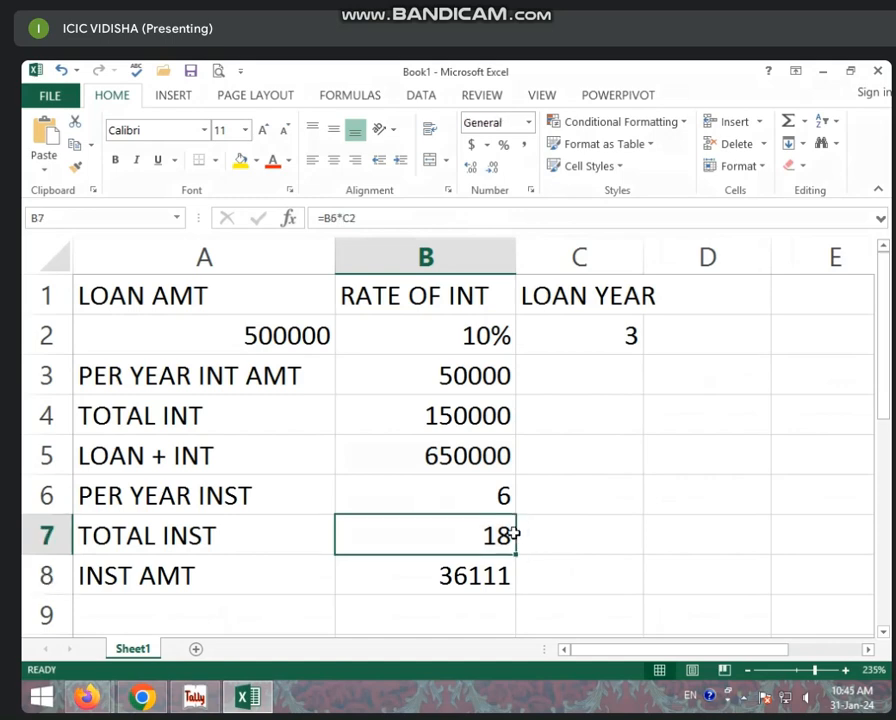
pyautogui.click(506, 460)
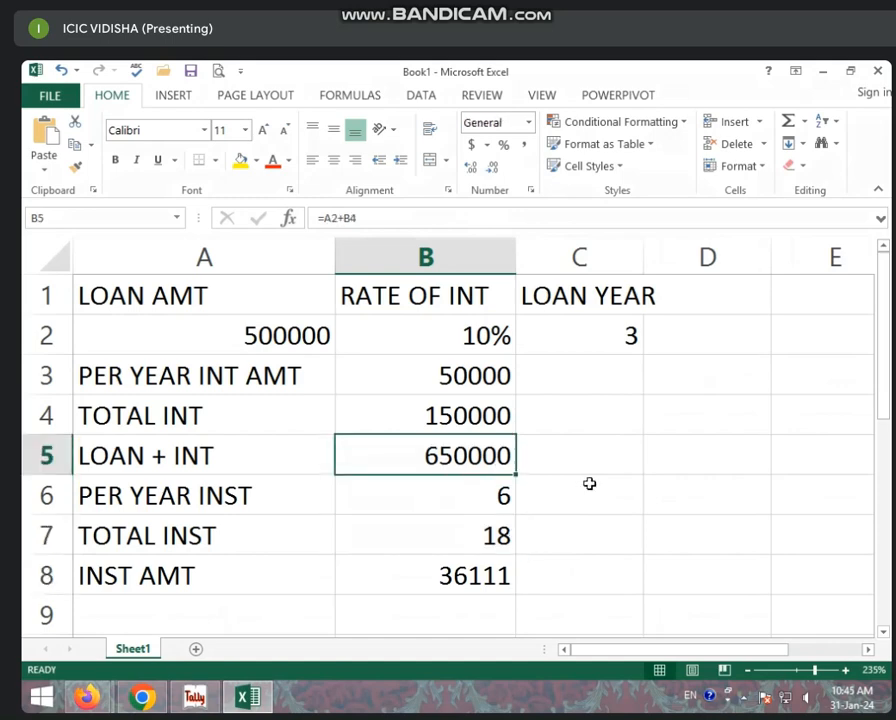
pyautogui.click(579, 585)
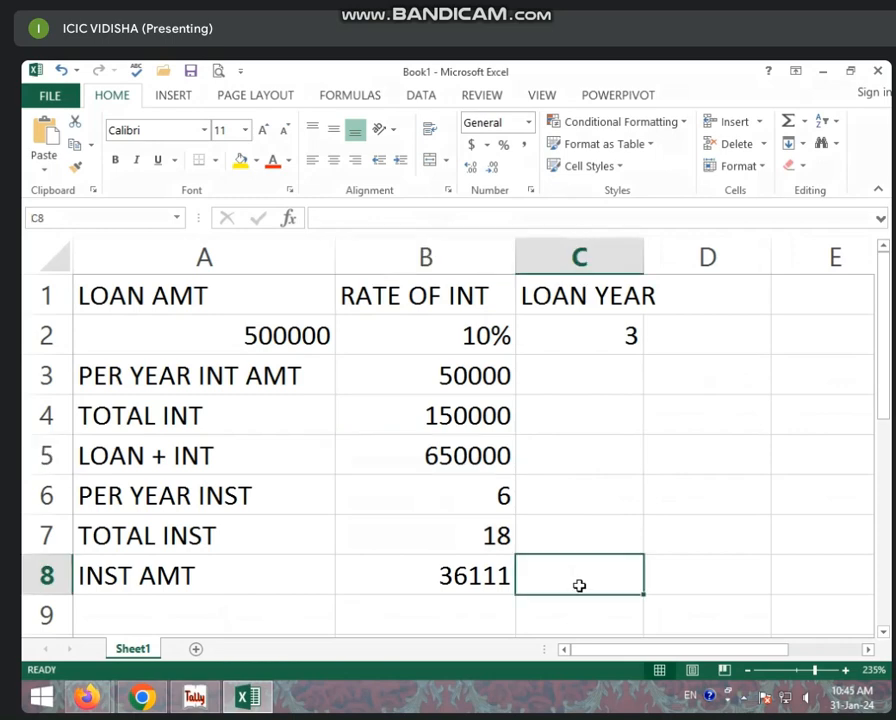
pyautogui.write('=')
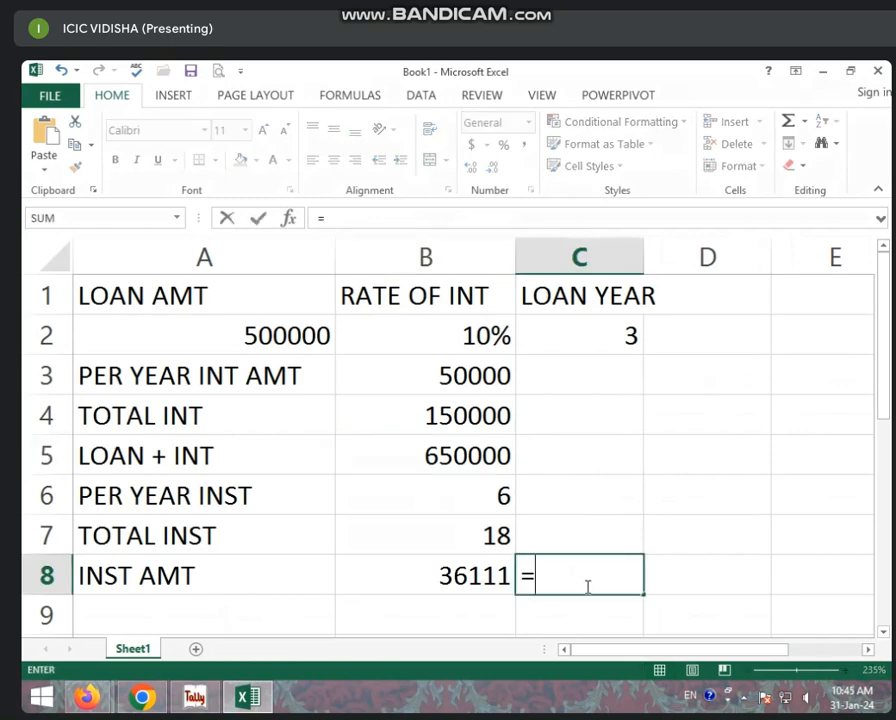
pyautogui.click(466, 576)
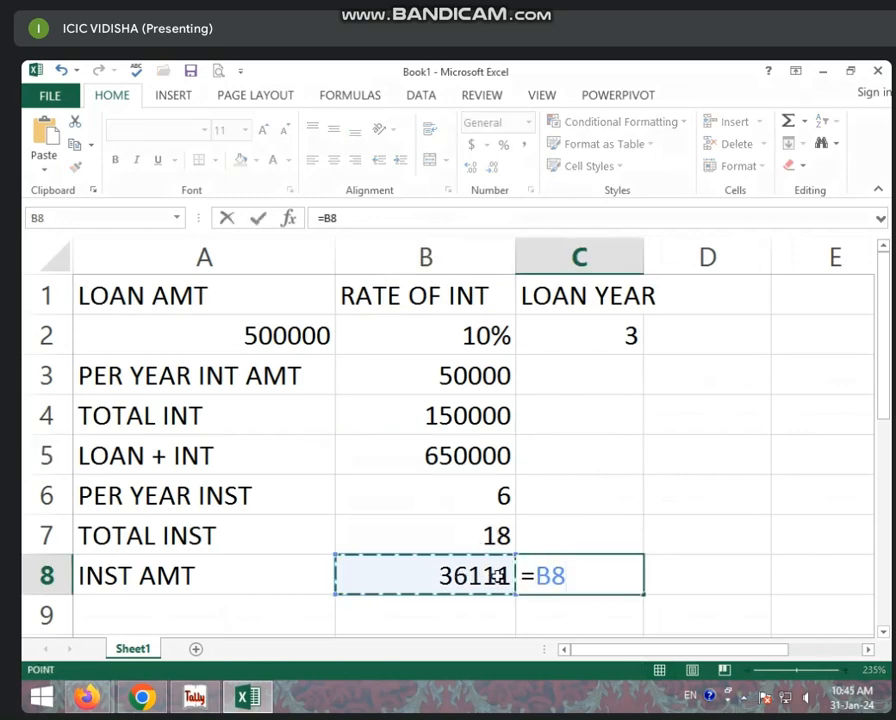
pyautogui.write('*')
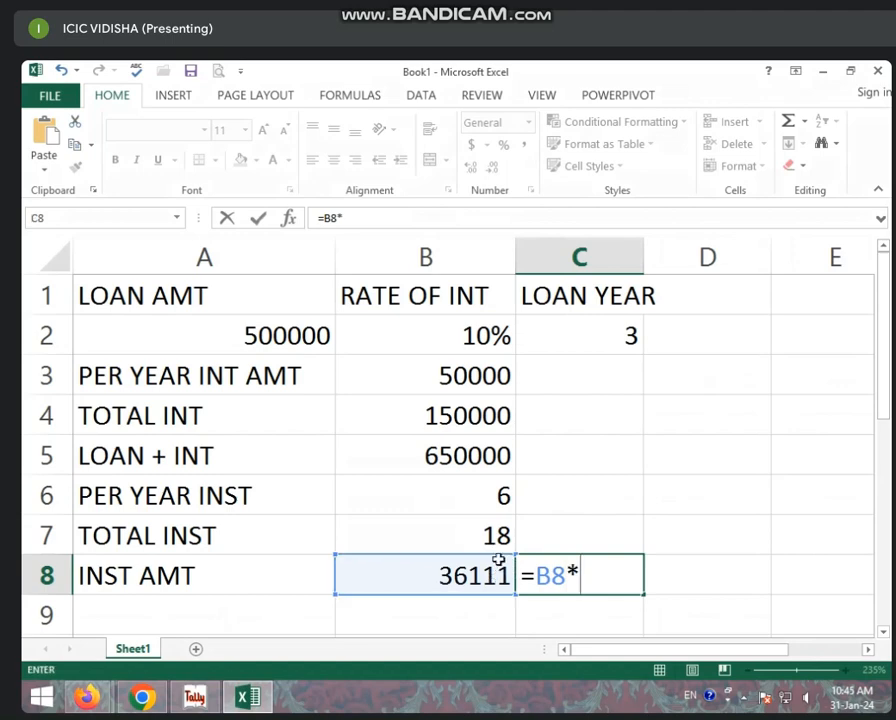
pyautogui.click(487, 537)
pyautogui.press('Return')
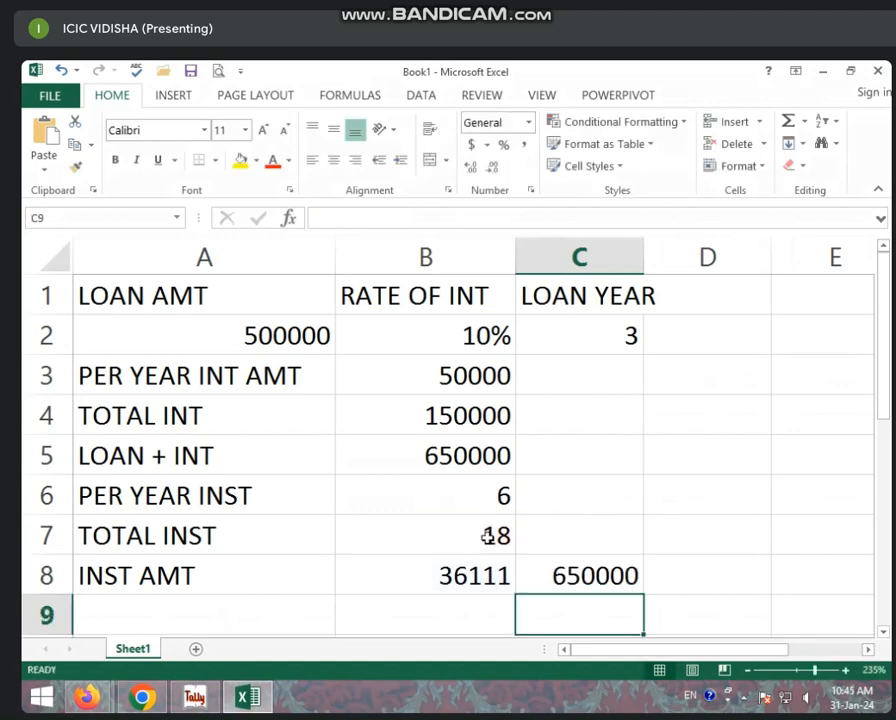
pyautogui.click(562, 583)
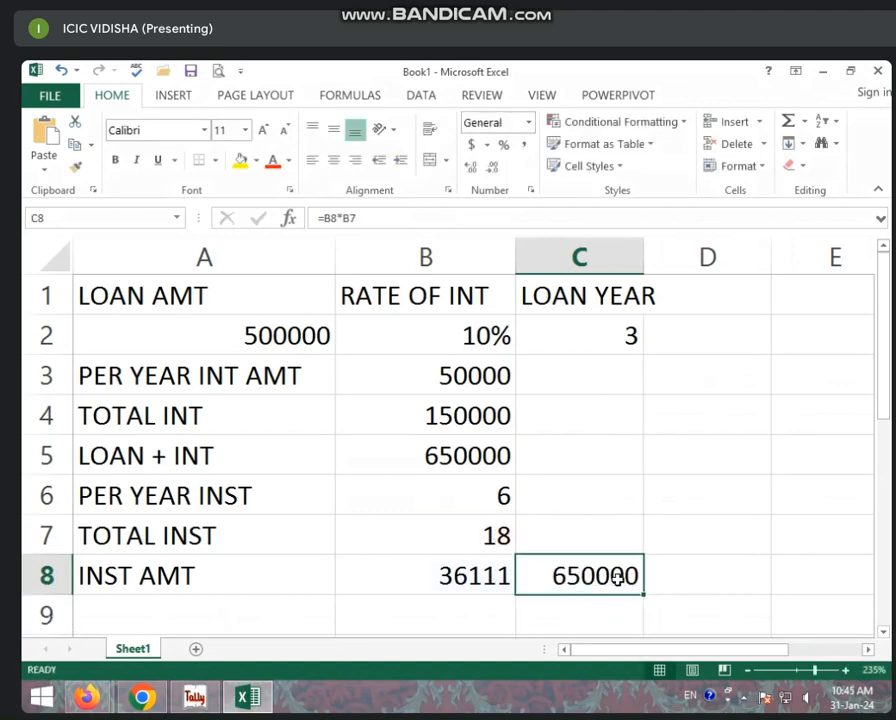
pyautogui.press('BackSpace')
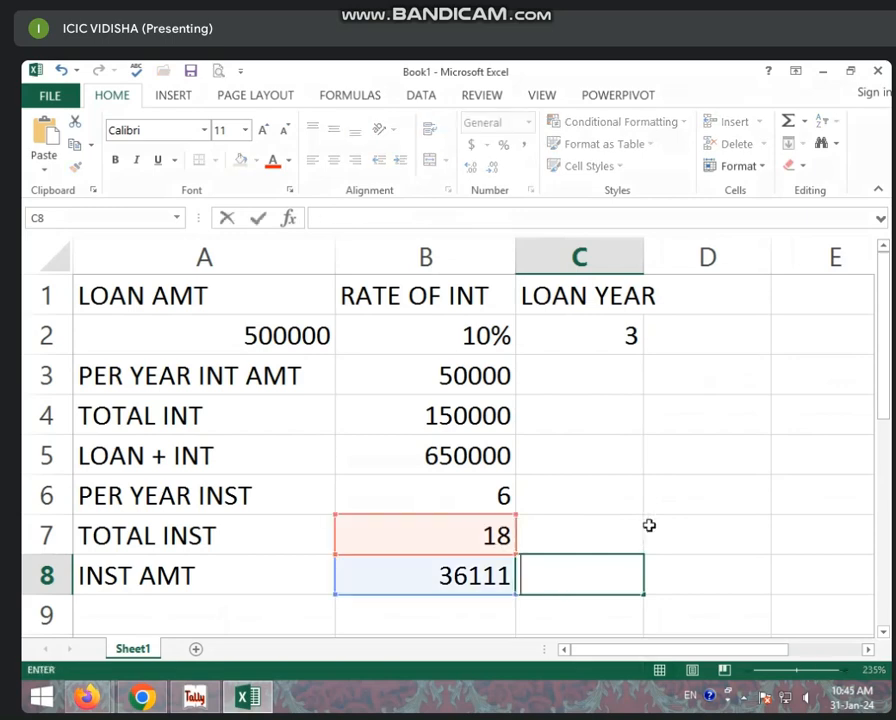
pyautogui.click(650, 527)
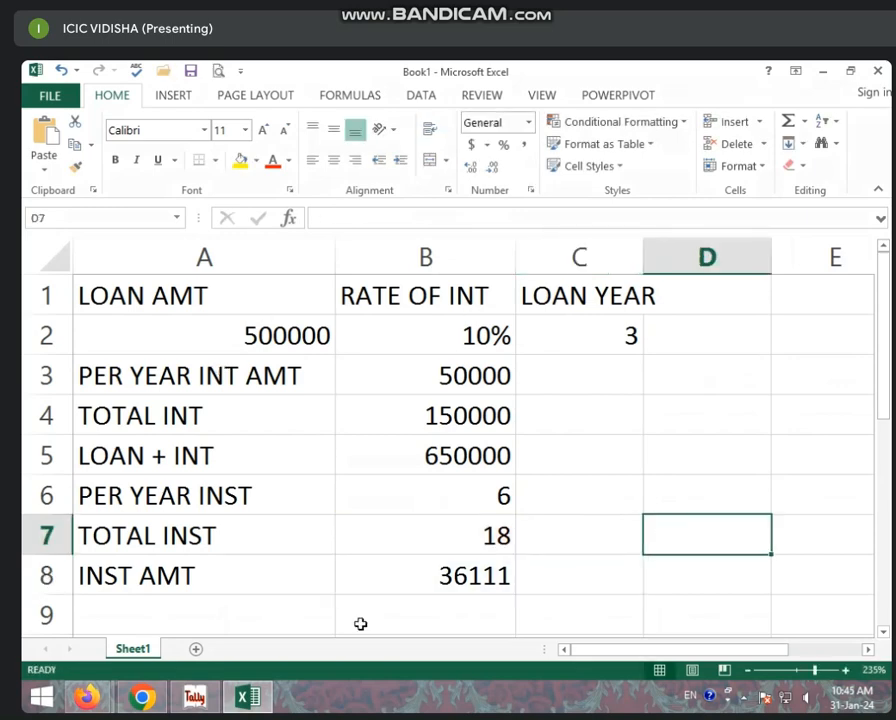
pyautogui.click(453, 573)
pyautogui.click(522, 559)
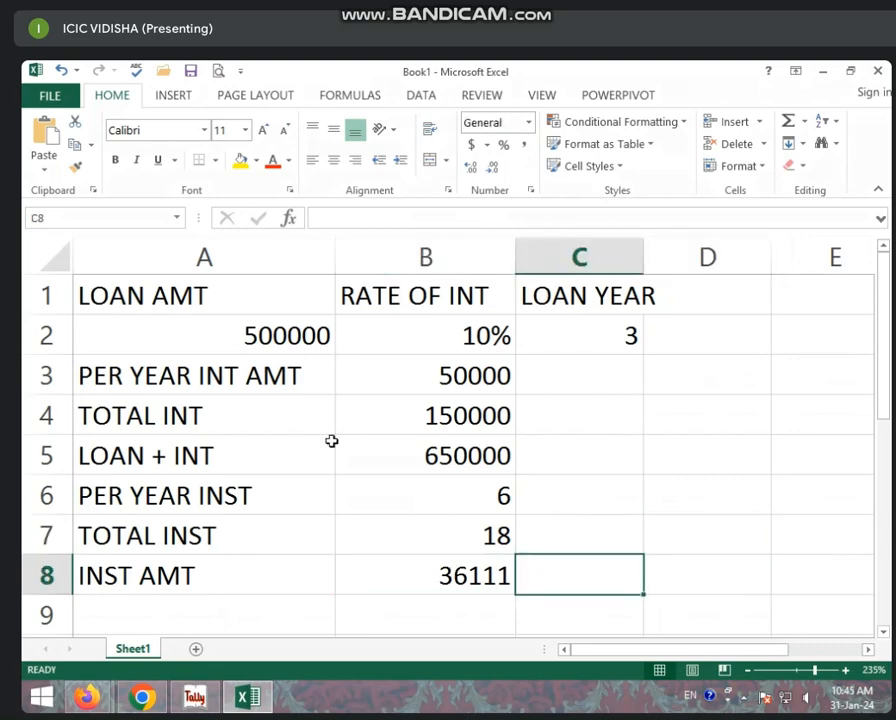
pyautogui.click(262, 344)
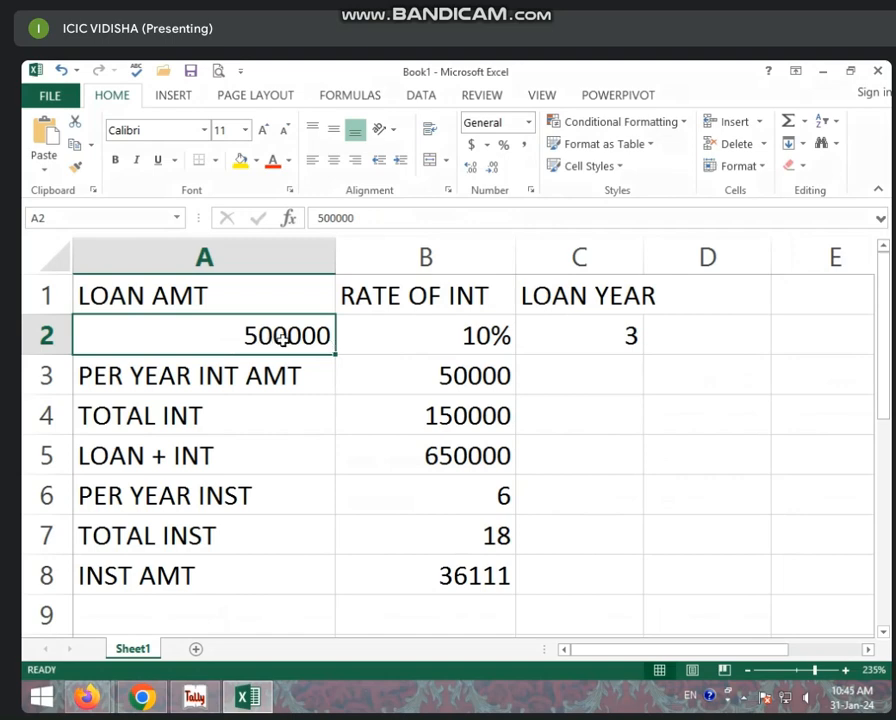
# - Try a loan amount of 800000 and a 12% interest rate
pyautogui.write('800000')
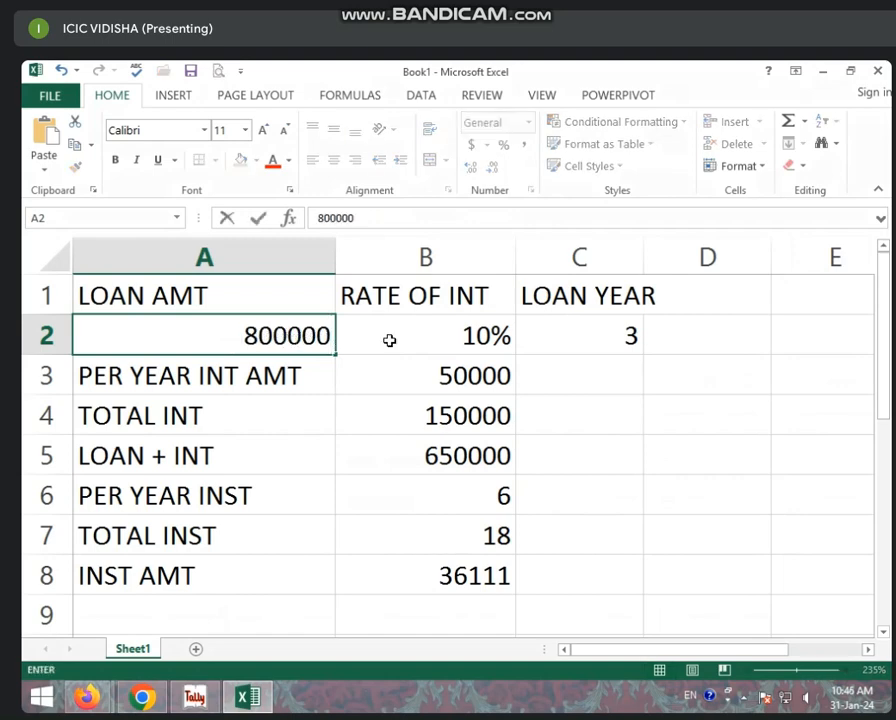
pyautogui.click(612, 390)
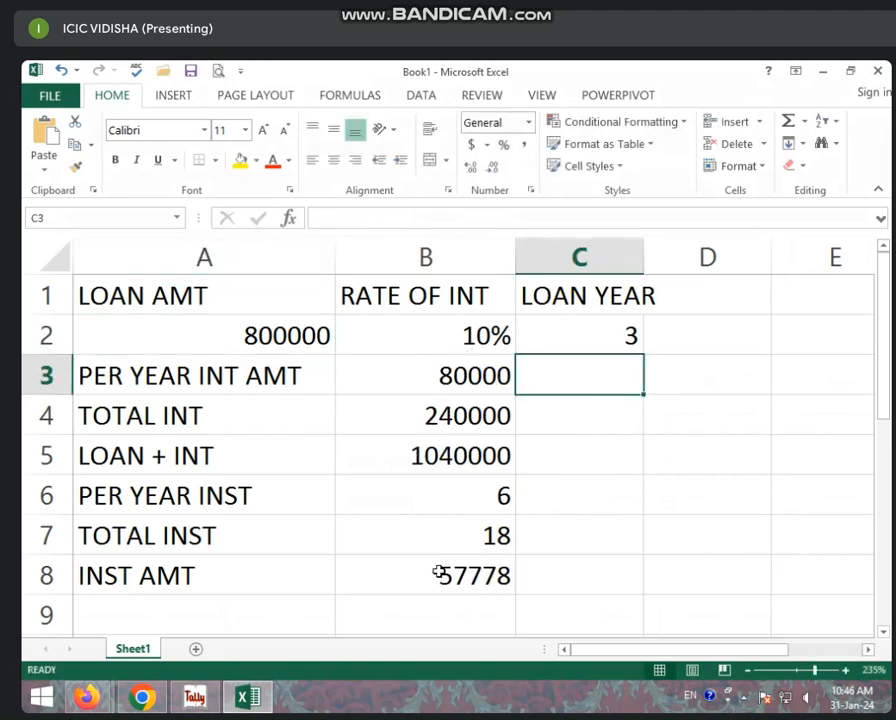
pyautogui.click(434, 336)
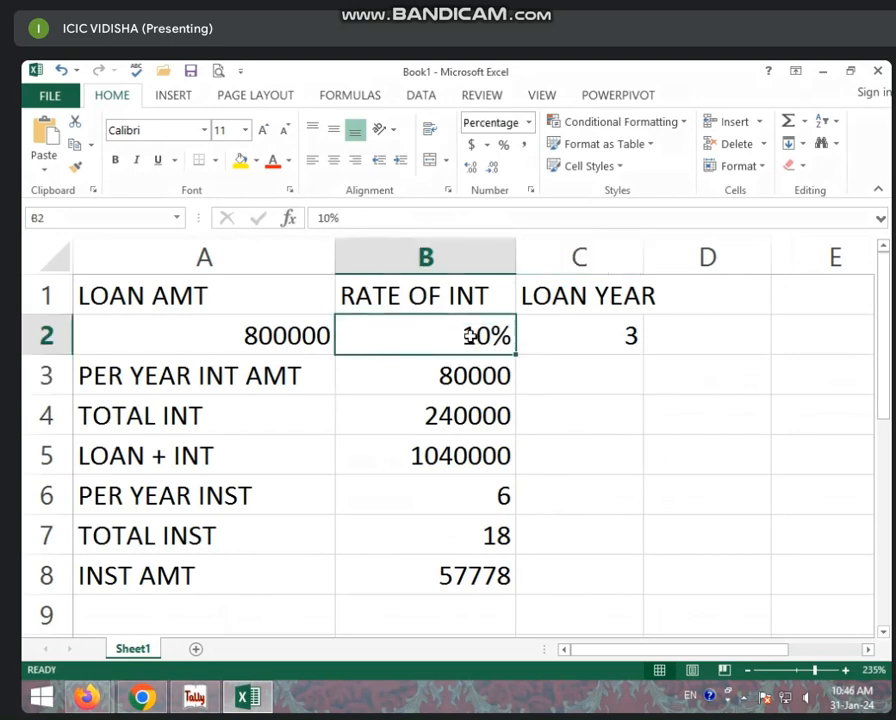
pyautogui.write('12')
pyautogui.press('Return')
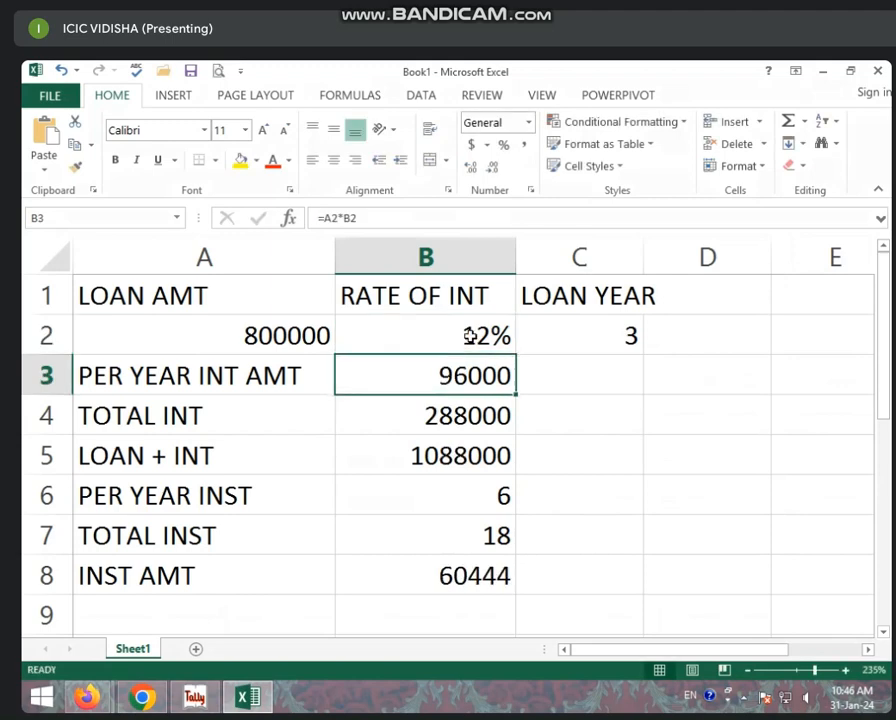
pyautogui.click(630, 332)
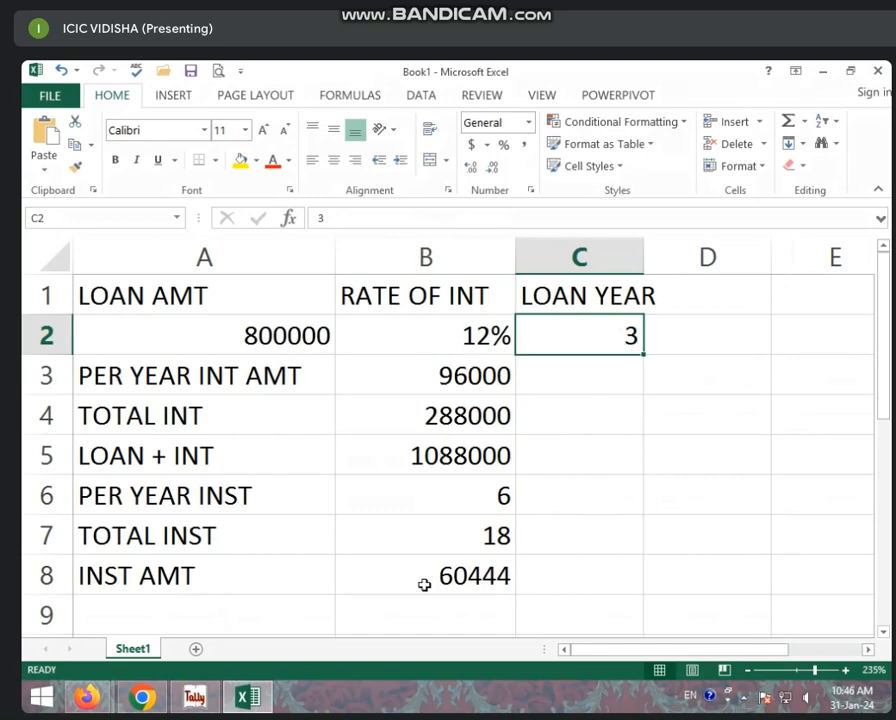
# - Set B6 to 12 installments per year and review the installment amount in B8
pyautogui.click(470, 495)
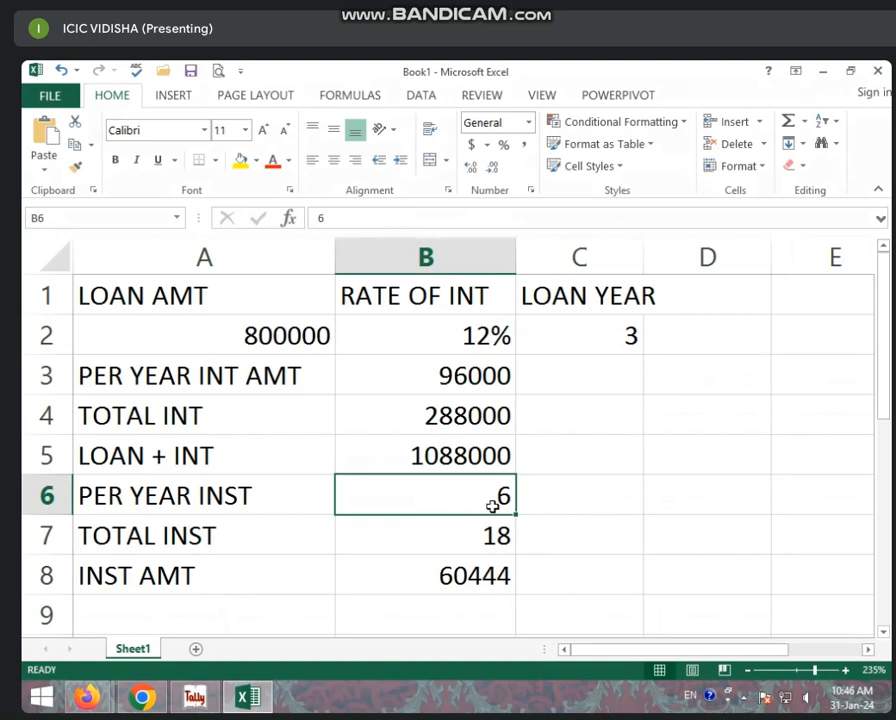
pyautogui.write('12')
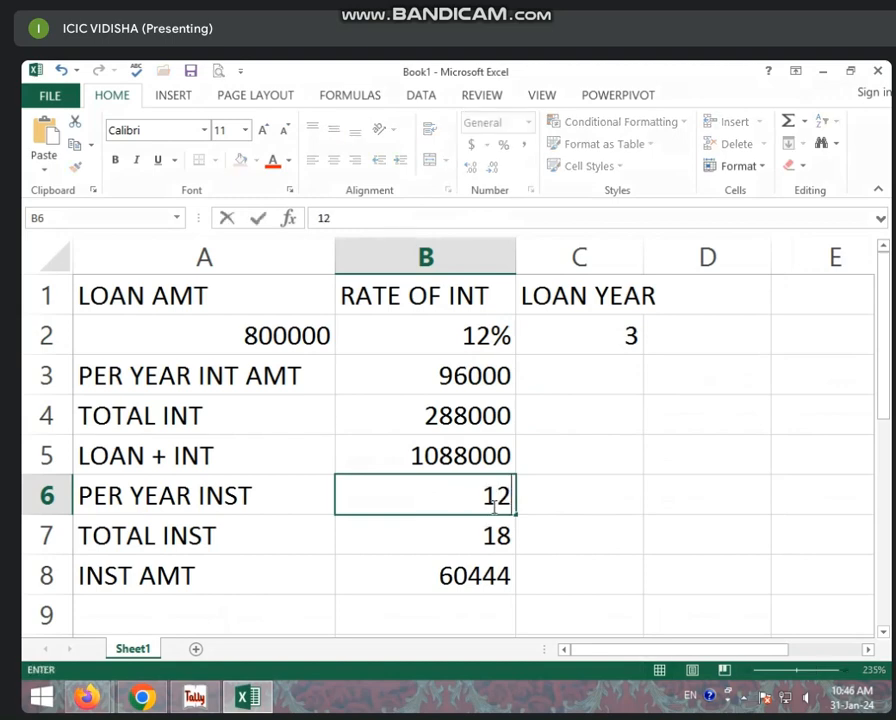
pyautogui.press('Return')
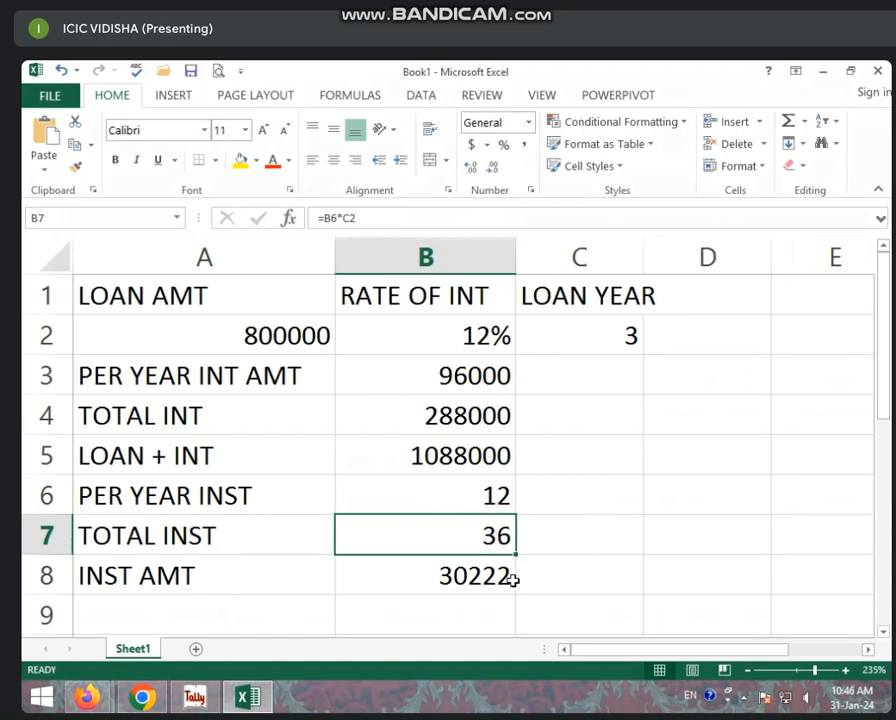
pyautogui.click(456, 578)
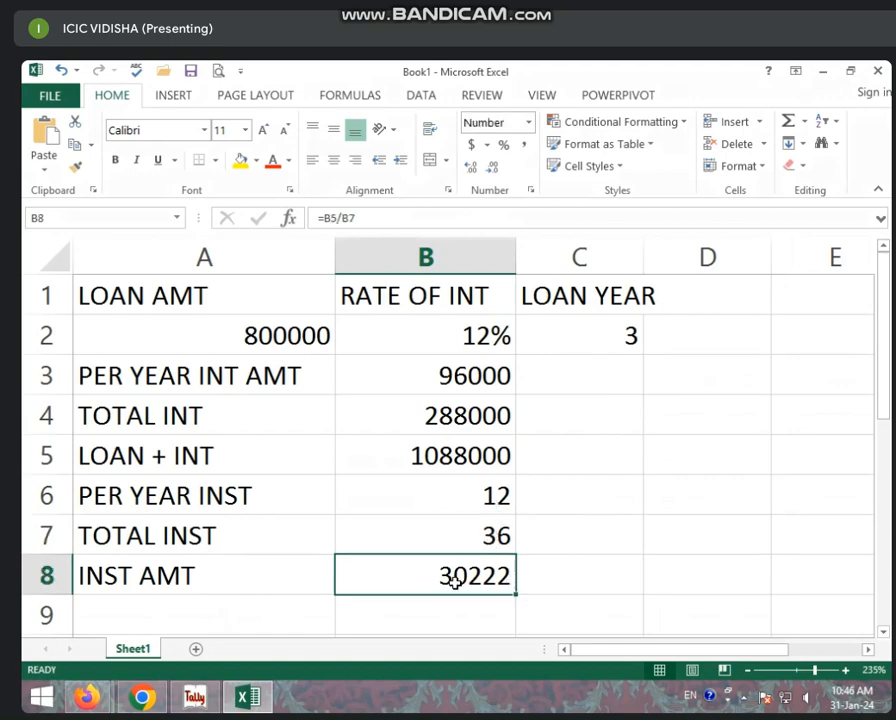
# - Restore the loan amount in A2 to 500000 and the rate in B2 to 10%
pyautogui.click(242, 348)
pyautogui.write('5000')
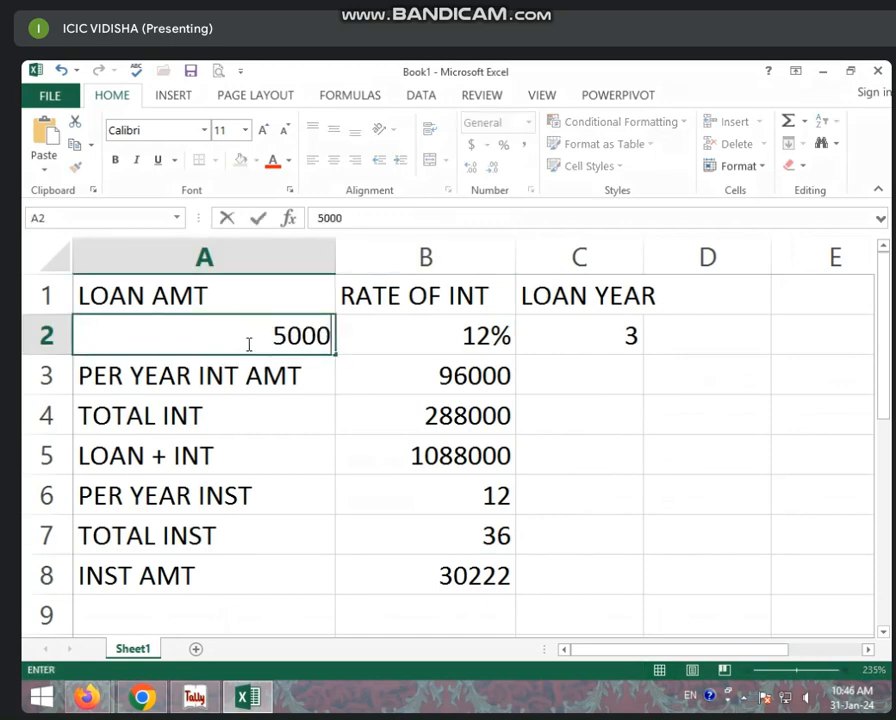
pyautogui.write('00')
pyautogui.click(507, 325)
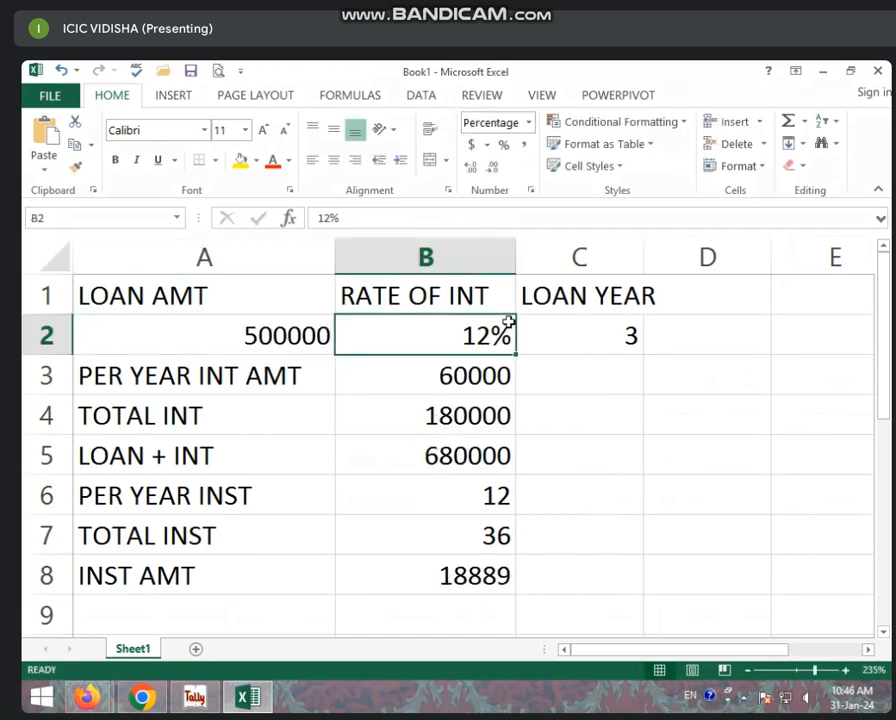
pyautogui.write('10')
pyautogui.press('Return')
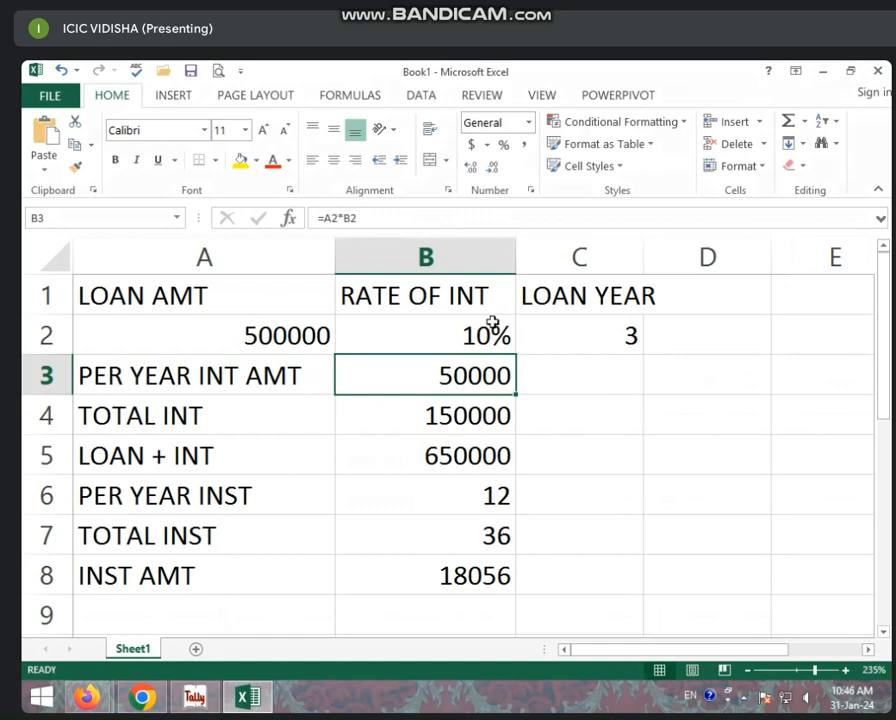
pyautogui.click(366, 549)
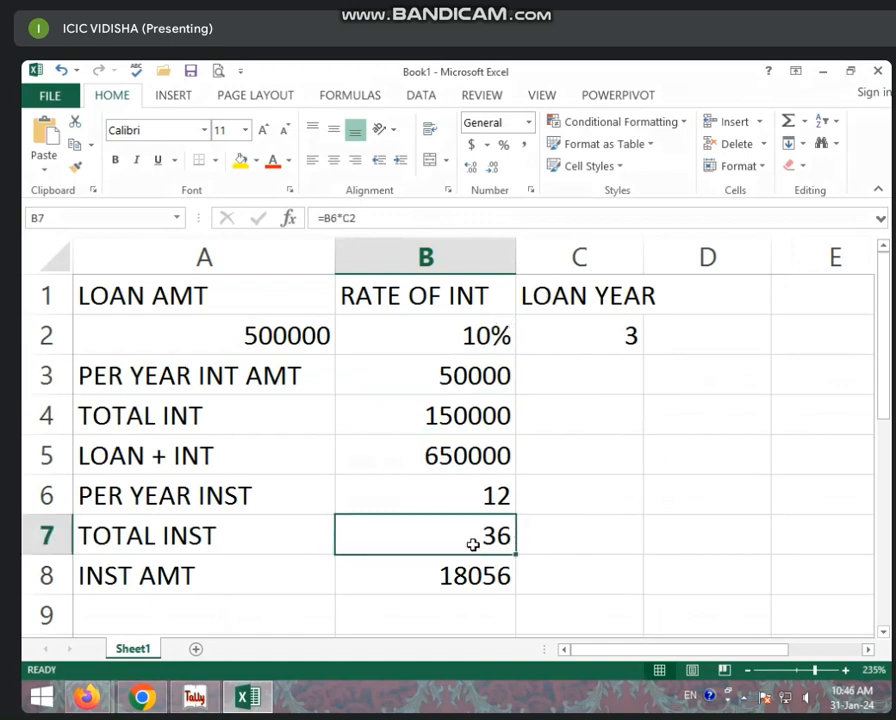
# - Clear the B7 total-installments formula and set B6 to 6 installments per year
pyautogui.press('BackSpace')
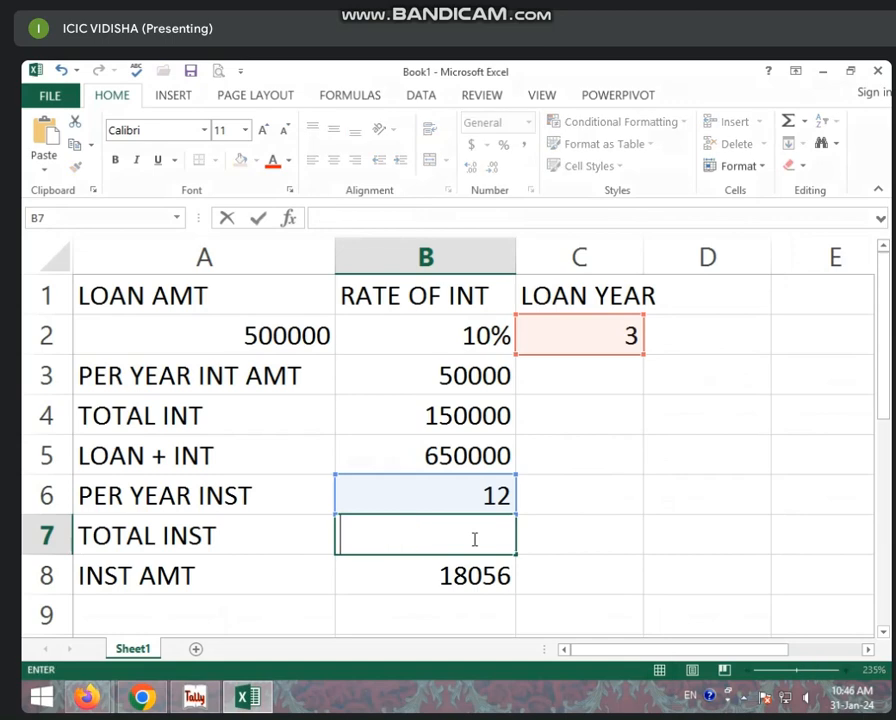
pyautogui.click(601, 544)
pyautogui.click(500, 502)
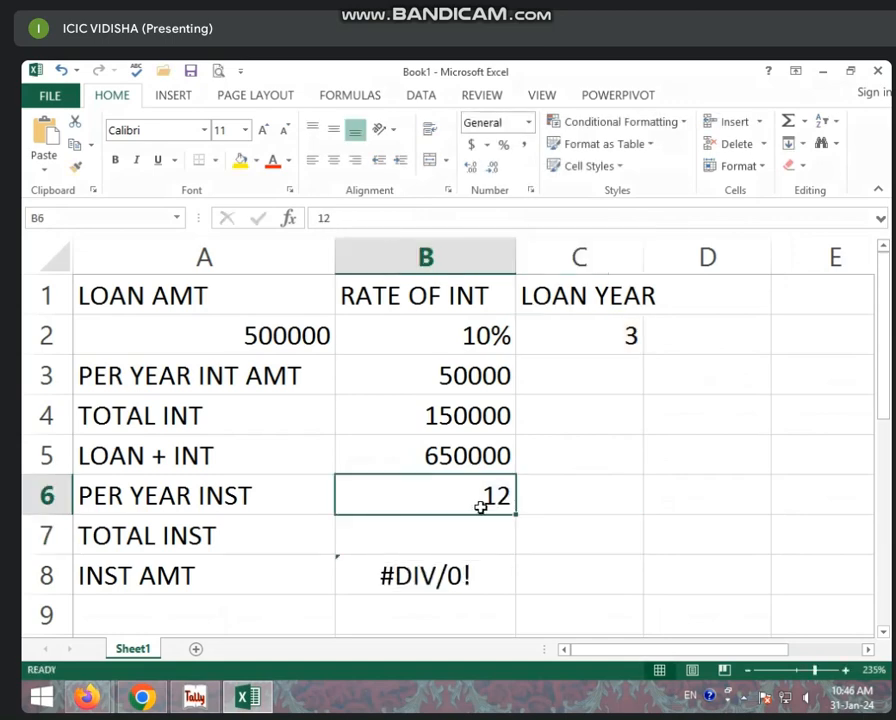
pyautogui.write('6')
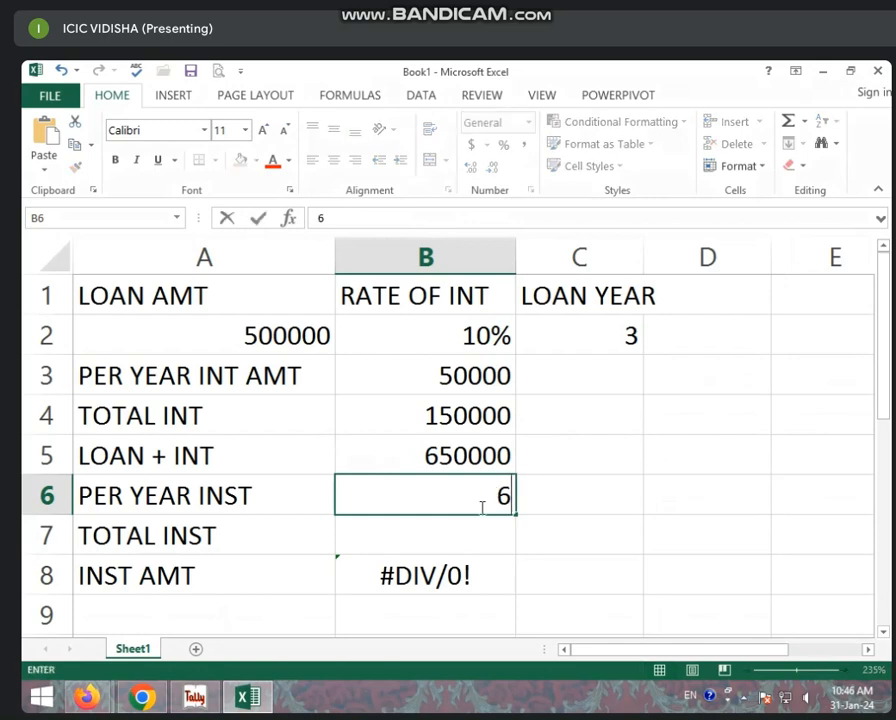
pyautogui.press('Return')
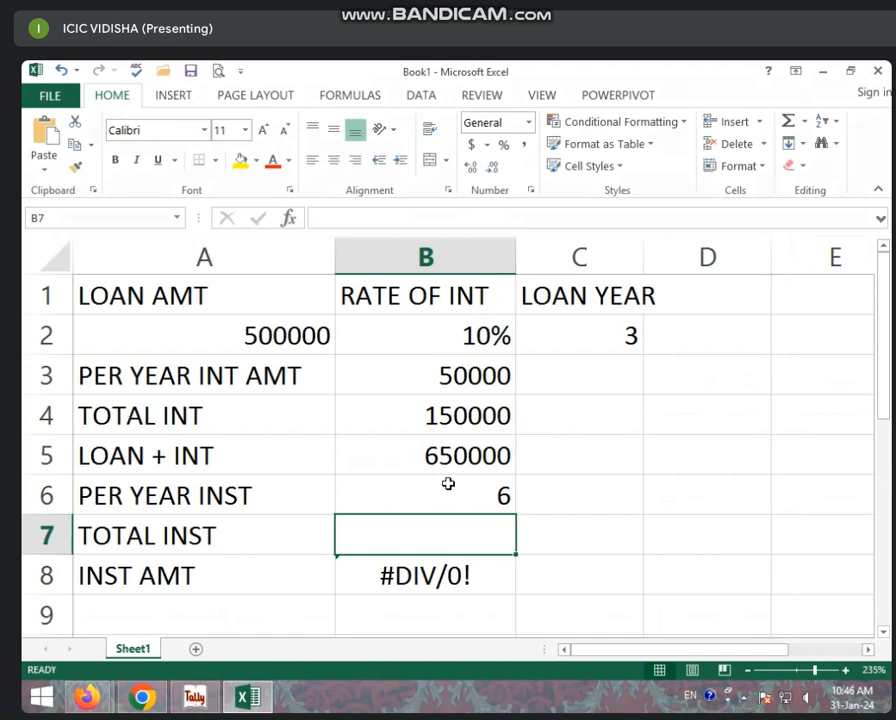
# - Check the loan years in C2 and return to the empty B7 cell
pyautogui.click(606, 330)
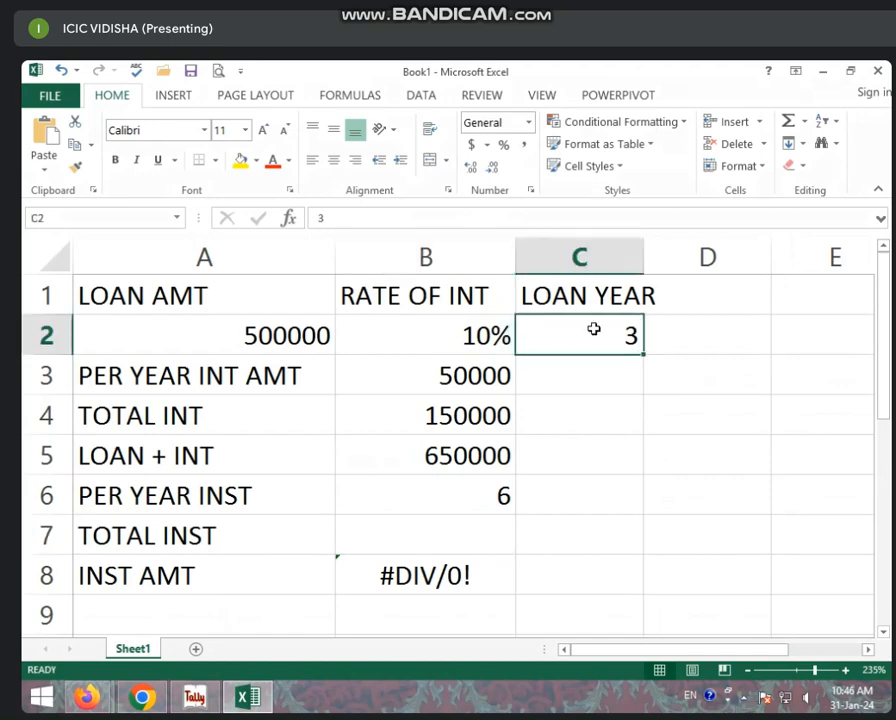
pyautogui.click(502, 524)
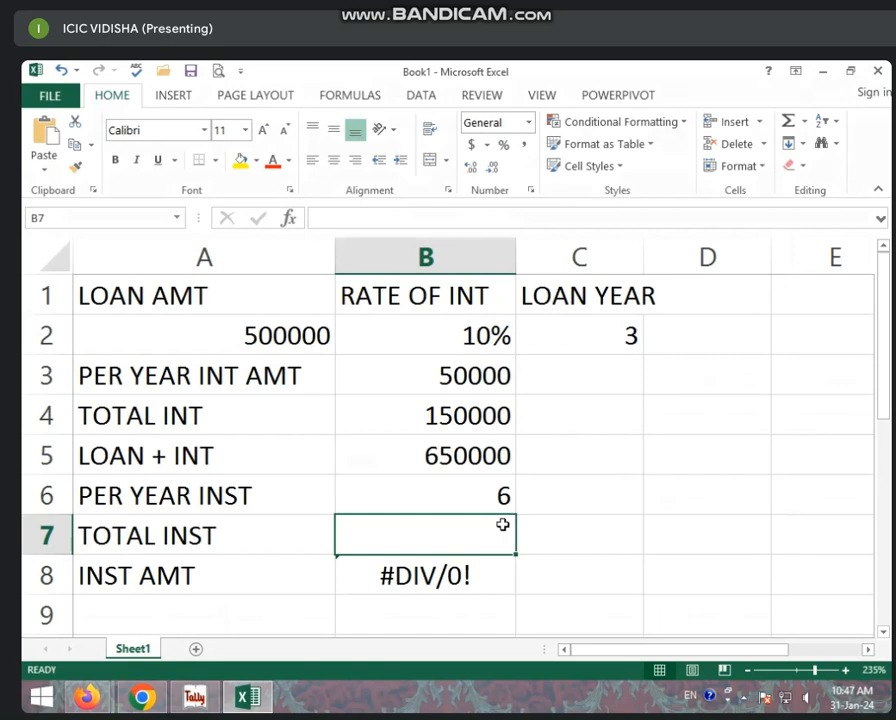
pyautogui.click(632, 347)
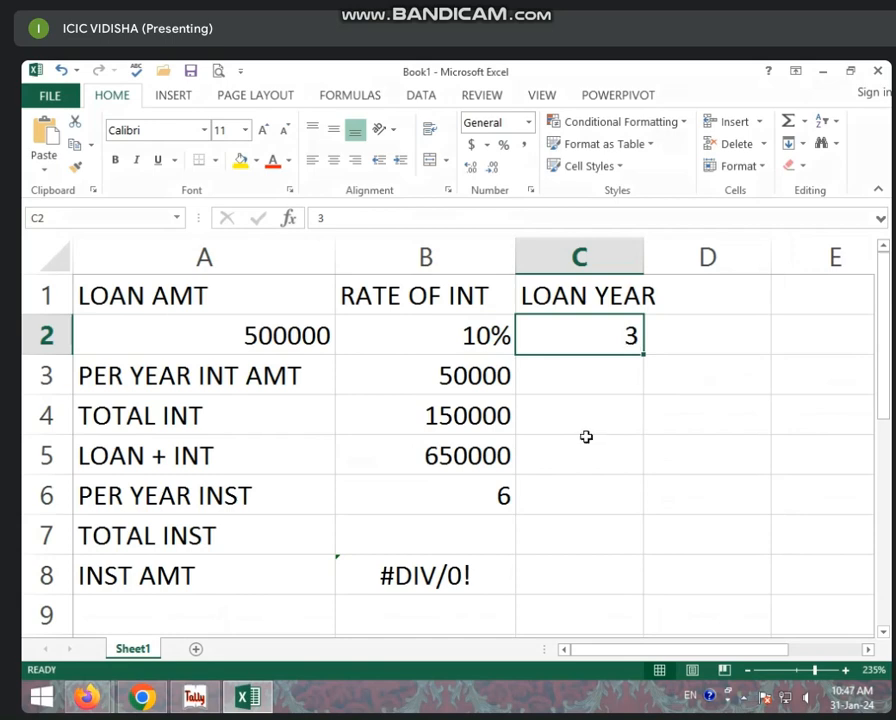
pyautogui.click(483, 524)
# - Enter =B6*C2 in B7 so total installments show 18
pyautogui.write('=')
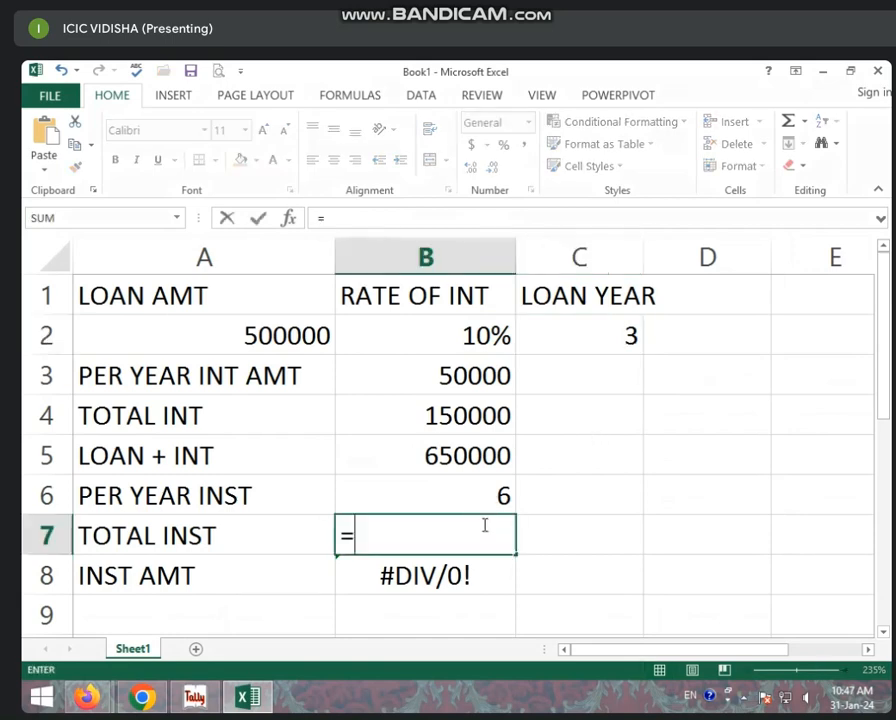
pyautogui.click(509, 497)
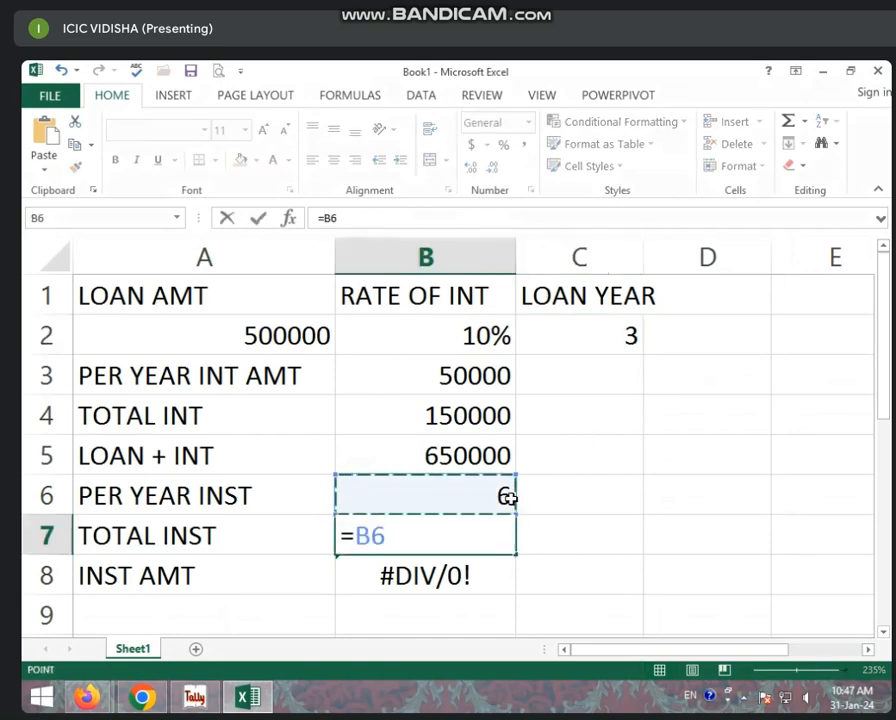
pyautogui.write('*')
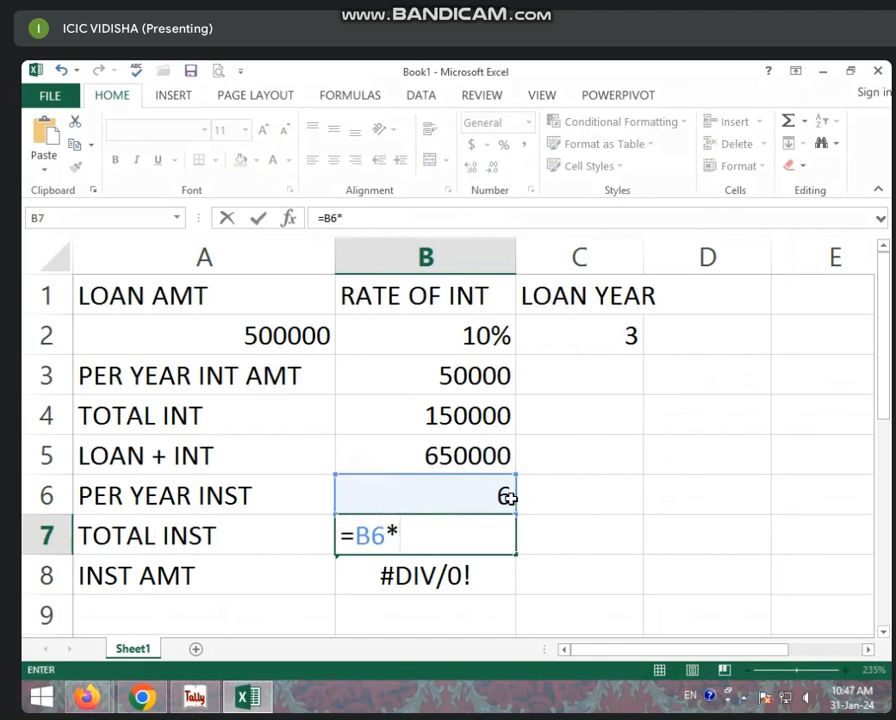
pyautogui.click(600, 335)
pyautogui.press('Return')
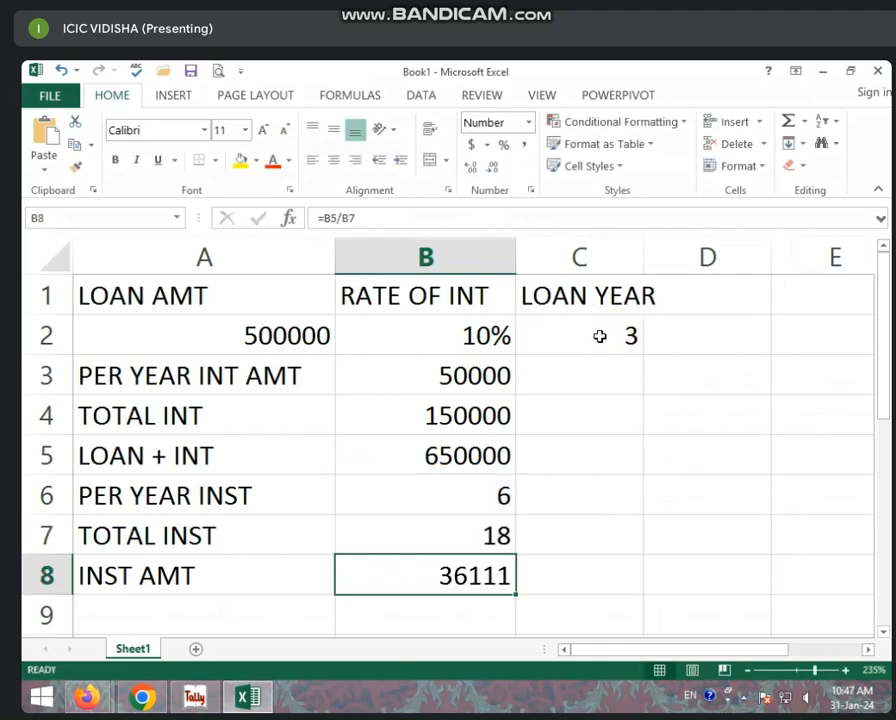
pyautogui.click(444, 539)
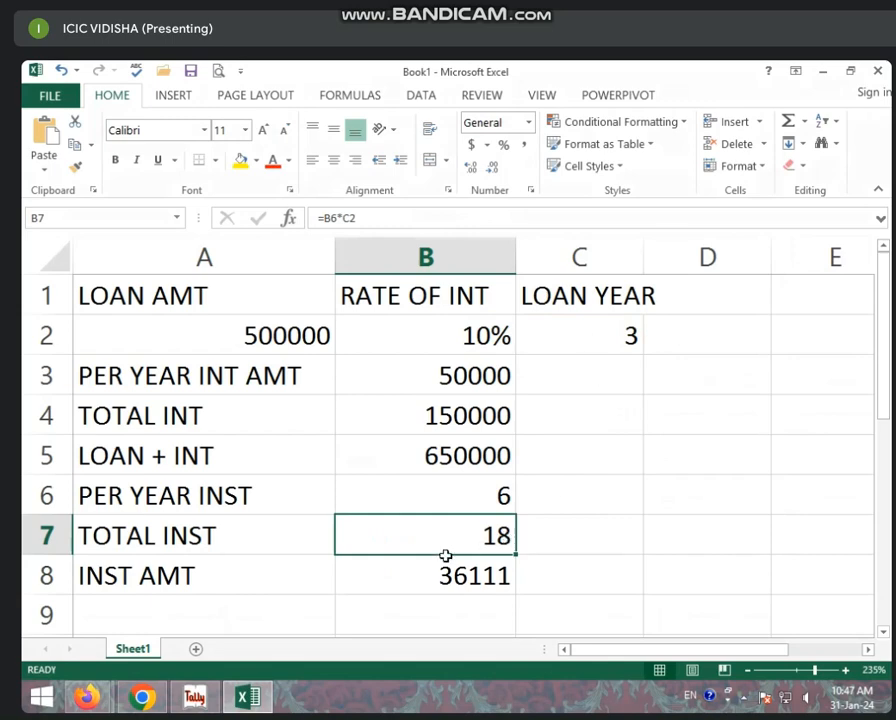
# - Review the formulas in B8, B7, B5 and the loan years in C2
pyautogui.click(472, 583)
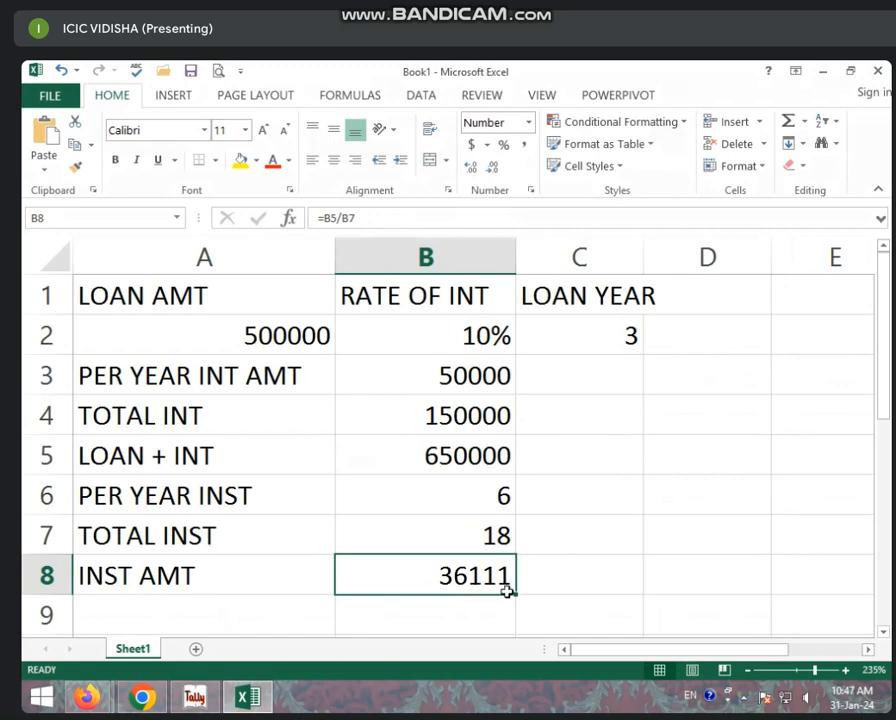
pyautogui.click(472, 546)
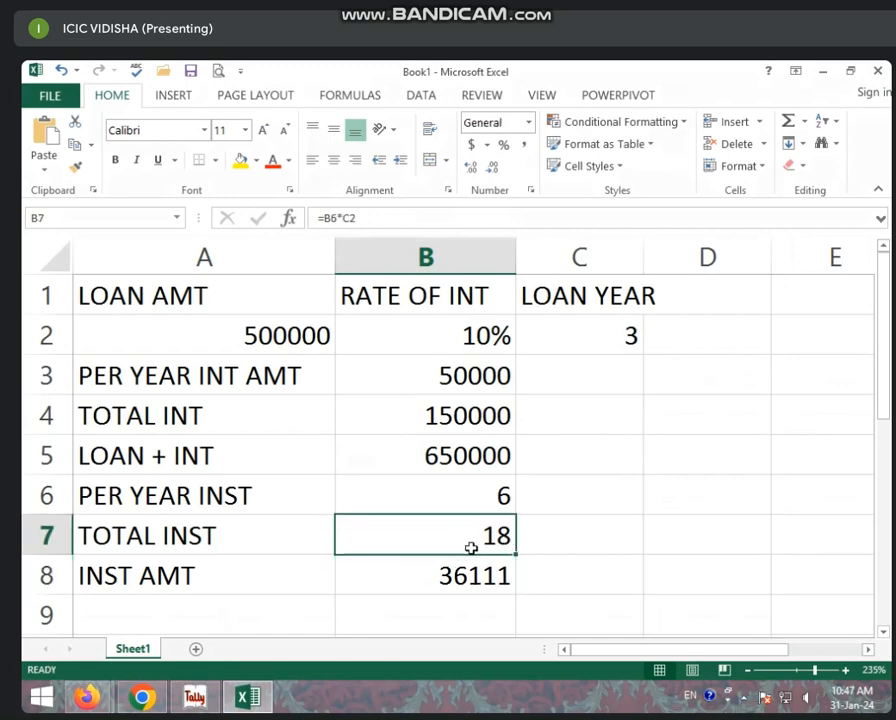
pyautogui.click(486, 455)
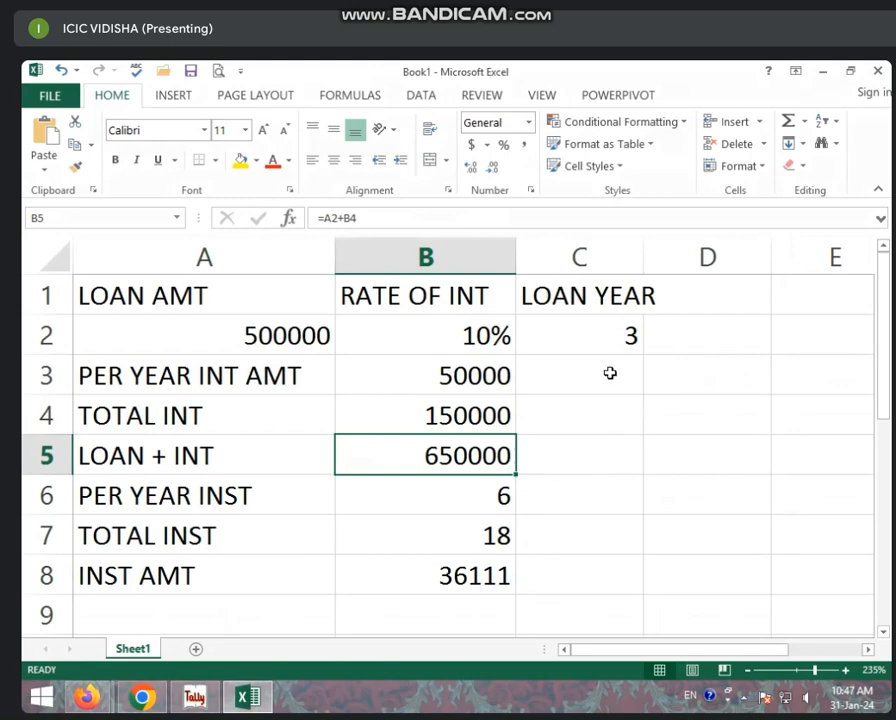
pyautogui.click(636, 350)
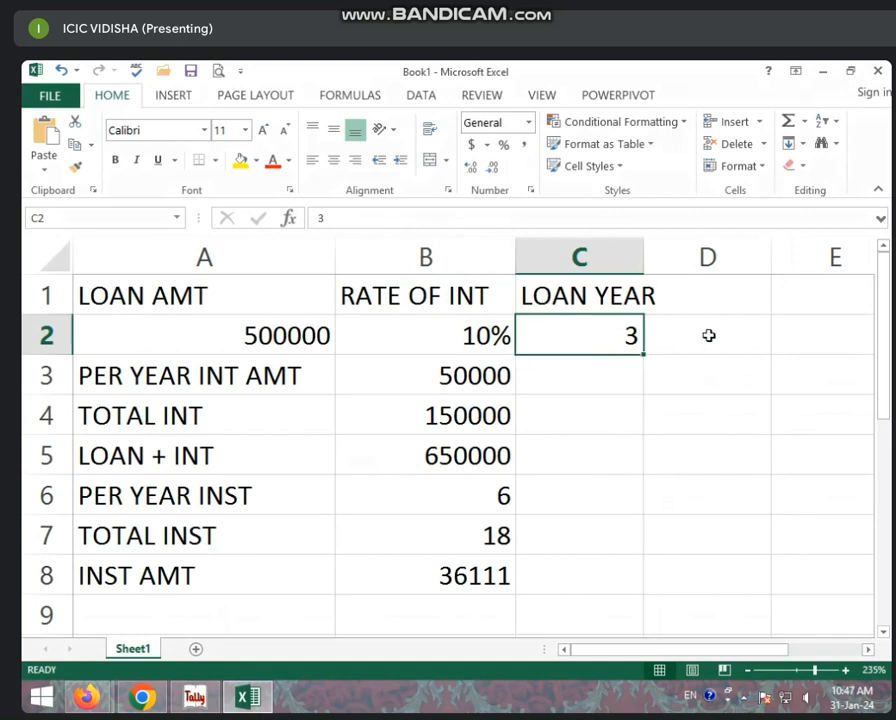
pyautogui.click(603, 430)
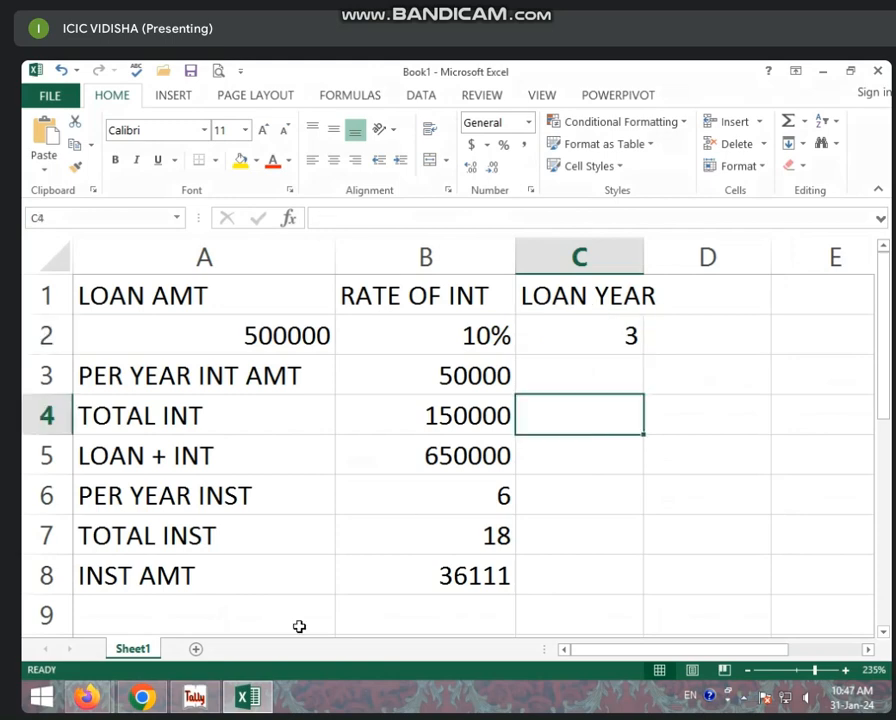
# - Switch to Tally 9 and start creating a new ledger under Accounts Info
pyautogui.click(200, 697)
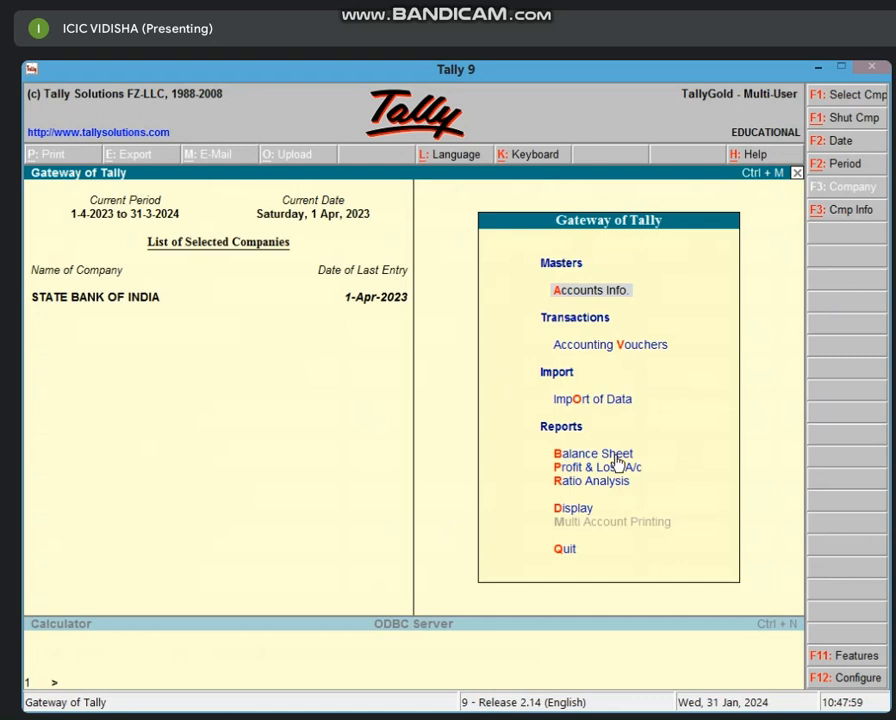
pyautogui.press('Return')
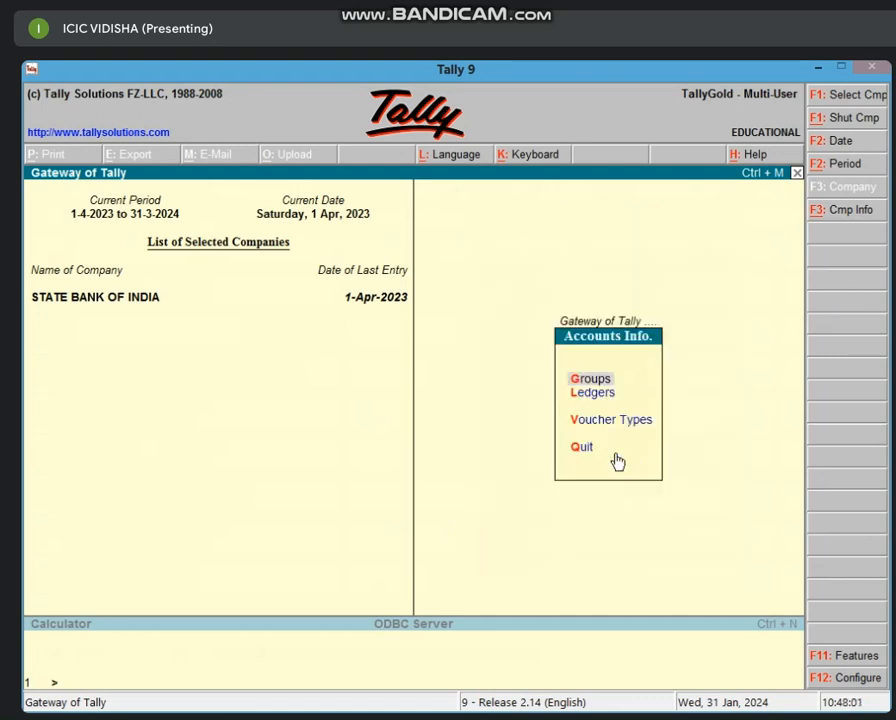
pyautogui.press('l')
pyautogui.press('Return')
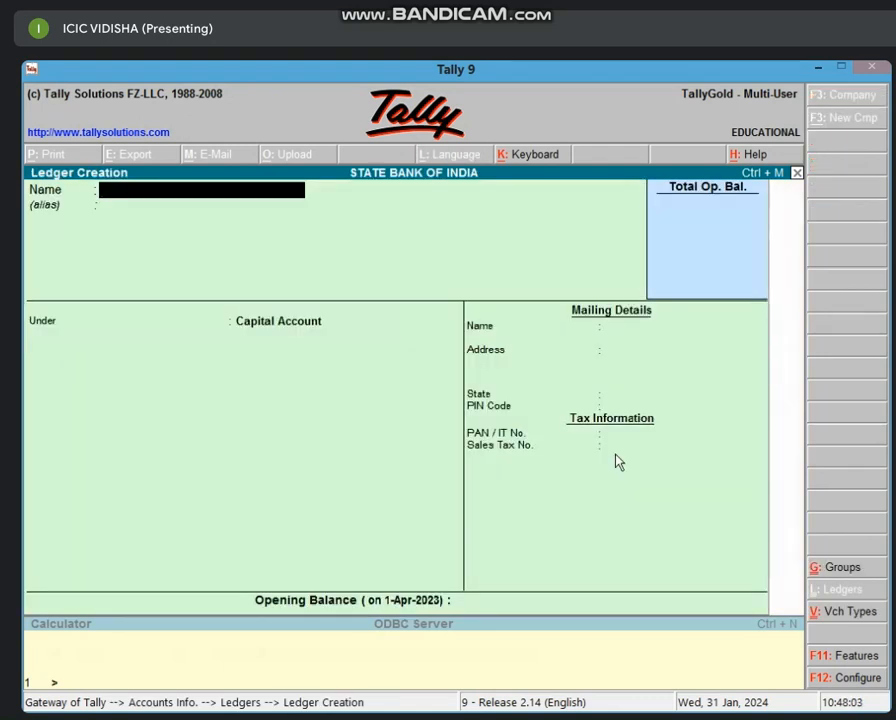
# - Name the ledger as the borrower's loan account and enter two account-number aliases
pyautogui.write('SHYAM;S')
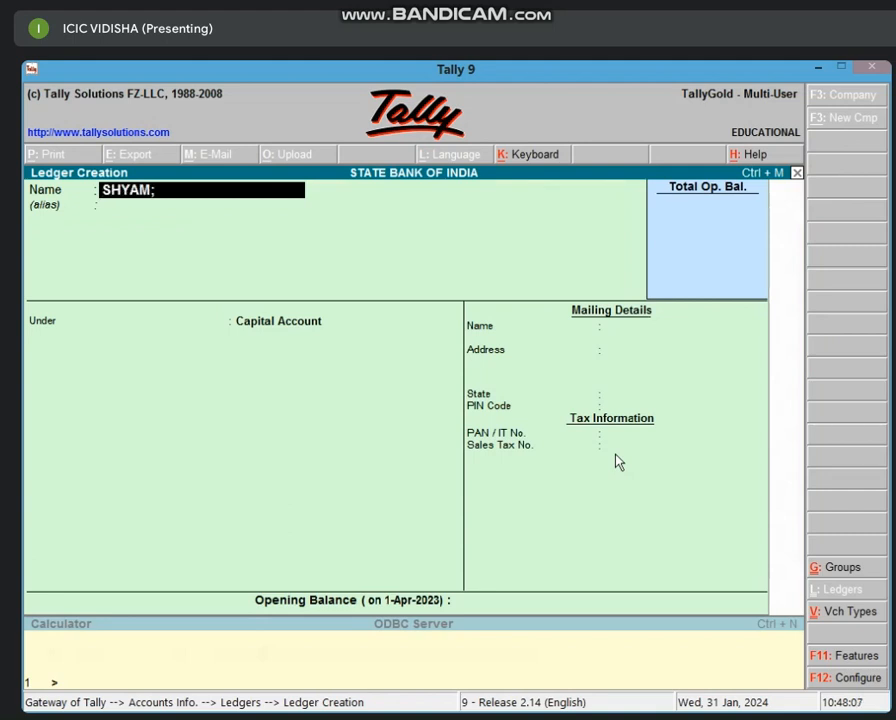
pyautogui.press('BackSpace')
pyautogui.press('BackSpace')
pyautogui.write("'S LOAN A/C")
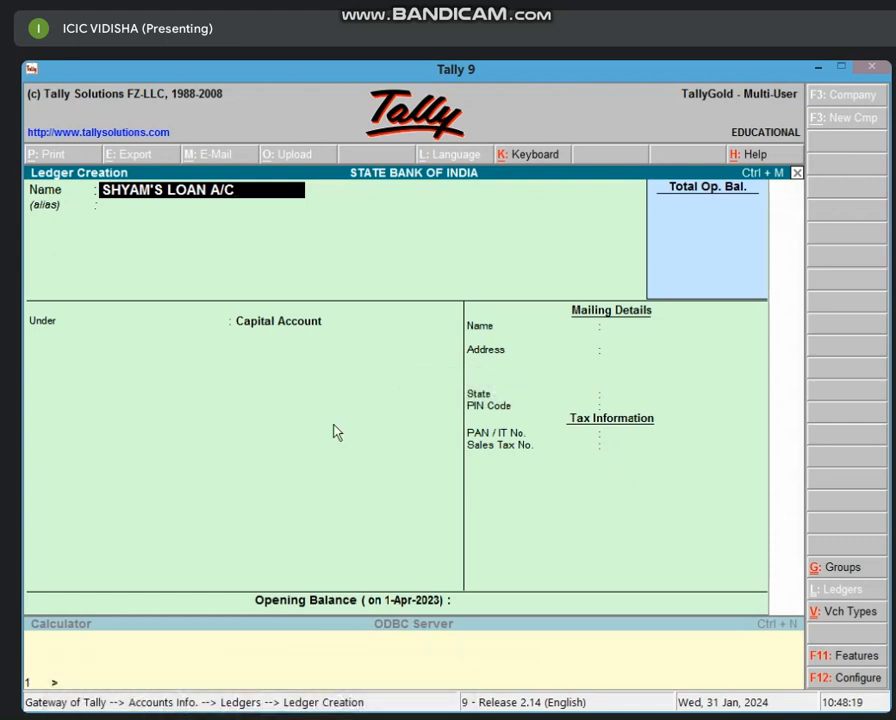
pyautogui.press('Return')
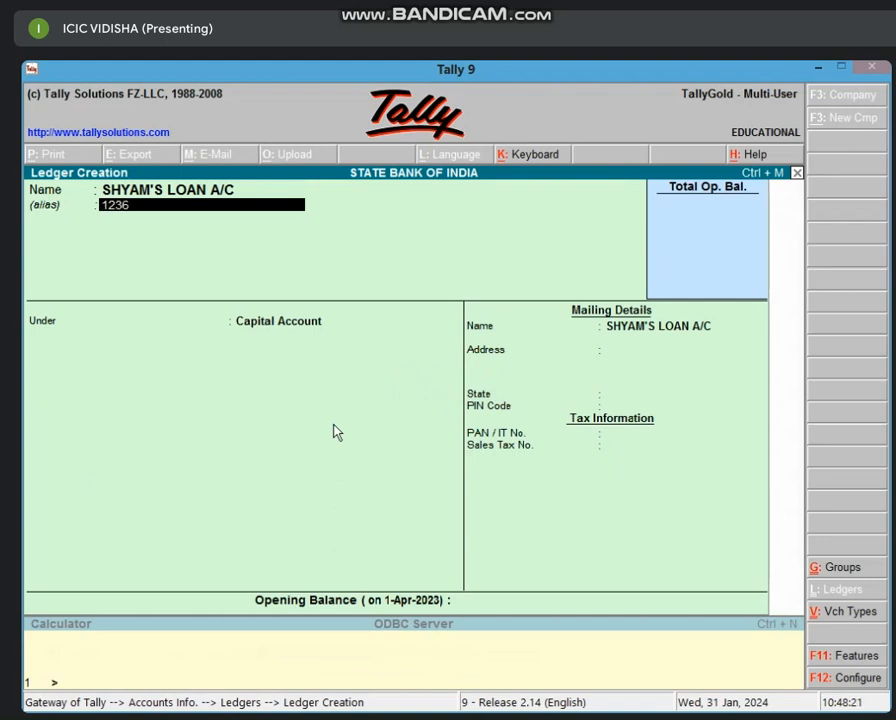
pyautogui.press('Return')
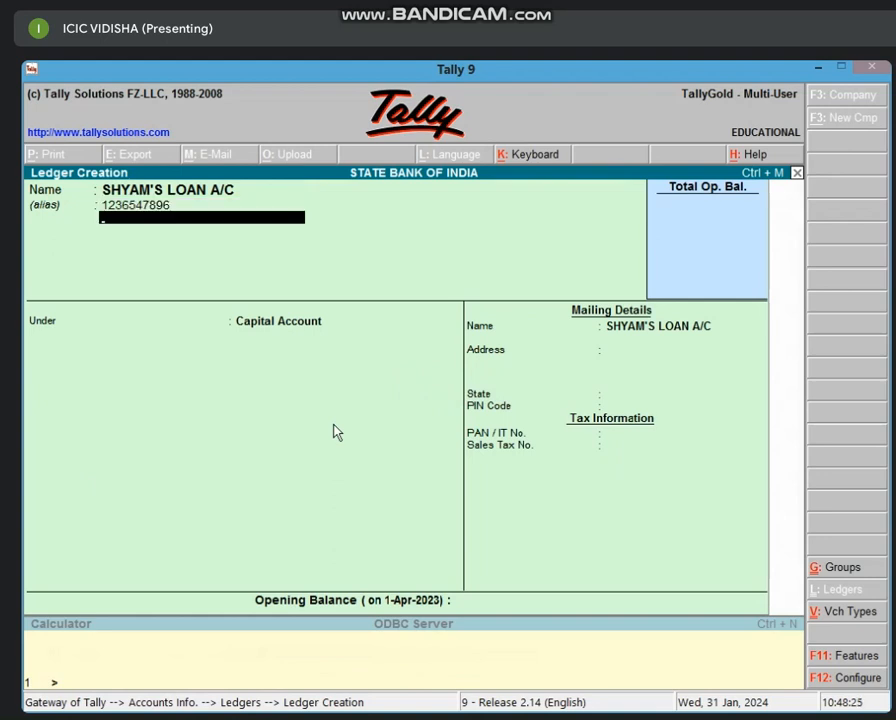
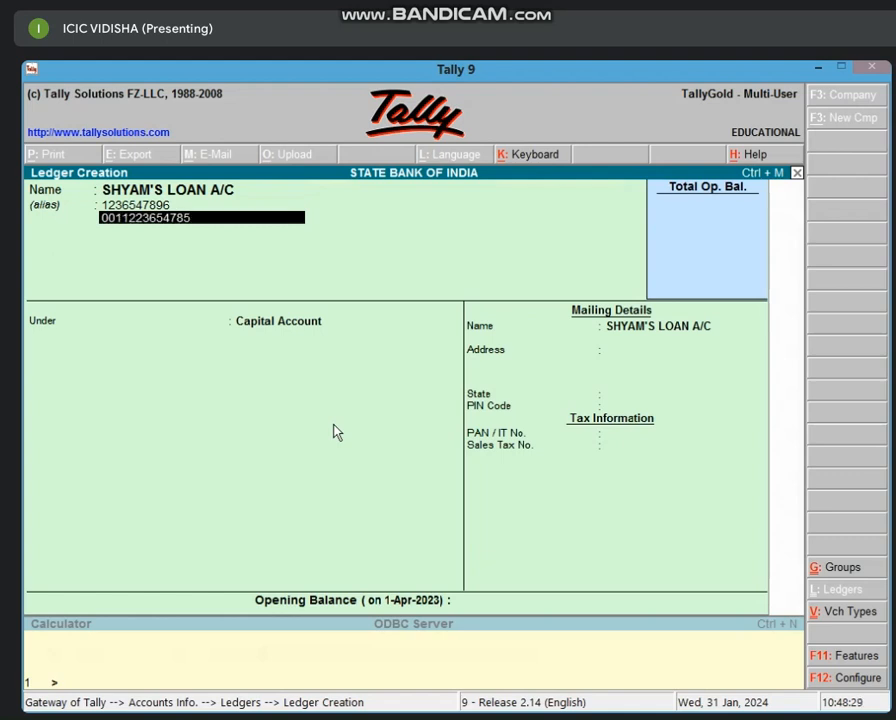
pyautogui.press('Return')
pyautogui.press('Return')
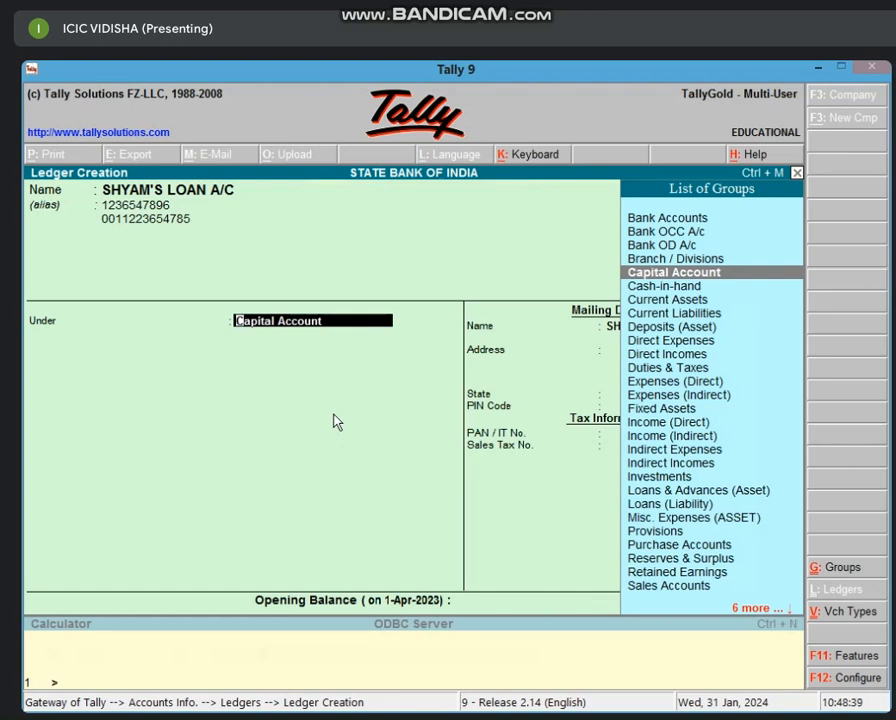
# - Place the ledger under Loans & Advances (Asset) and enter the borrower's address
pyautogui.write('LO')
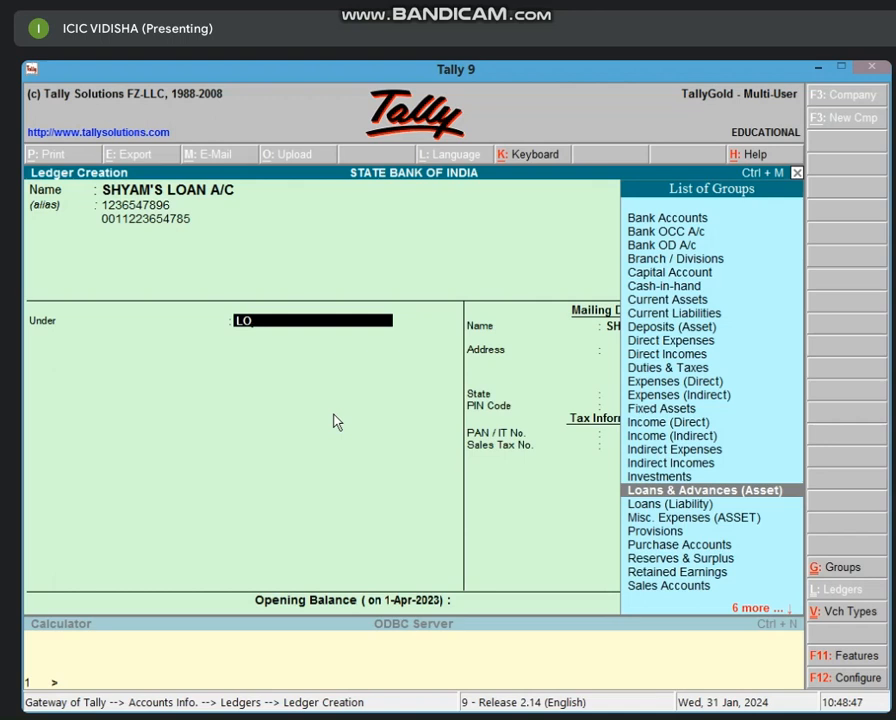
pyautogui.press('Return')
pyautogui.press('Return')
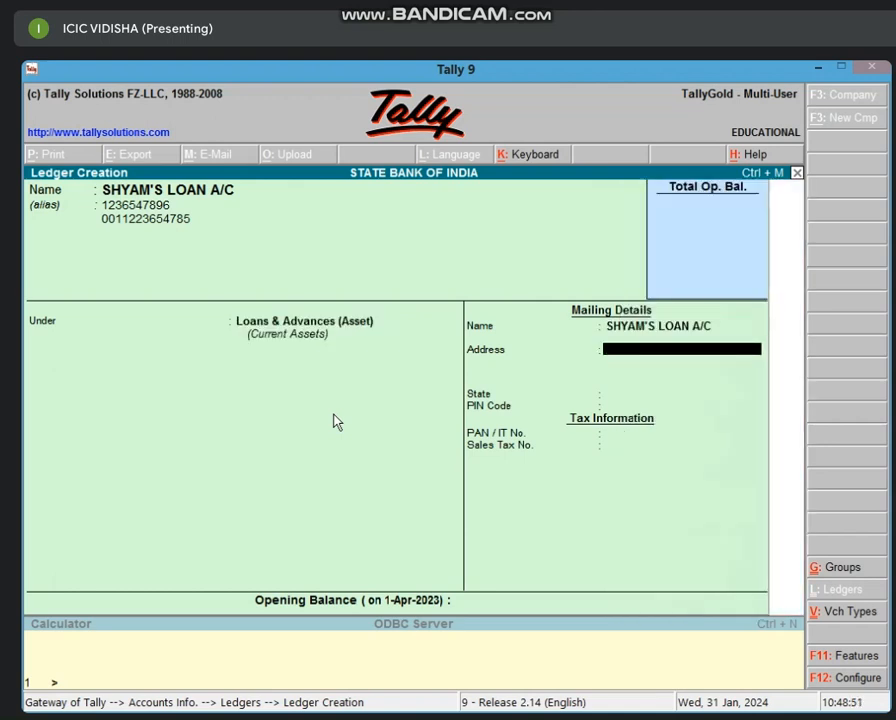
pyautogui.write('VIDISHA')
pyautogui.press('Return')
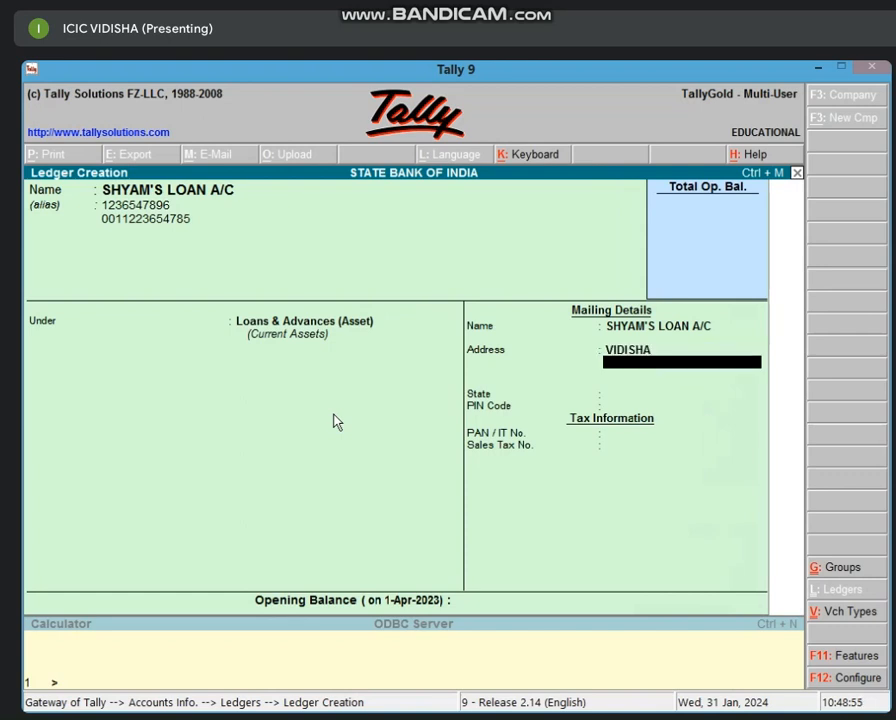
# - Choose Madhya Pradesh as the state and begin entering the PIN code
pyautogui.press('Return')
pyautogui.write('MA')
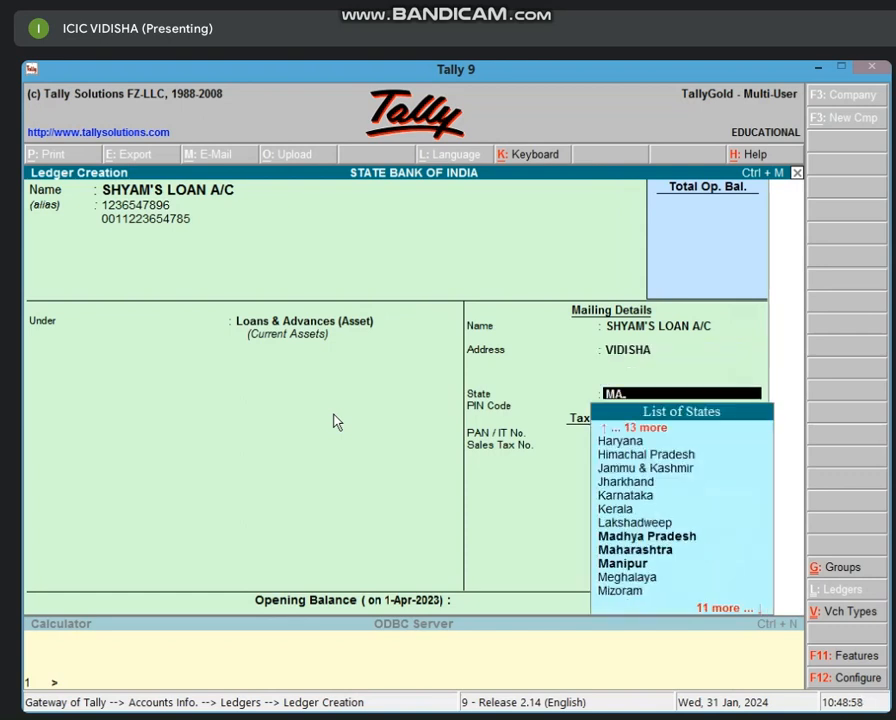
pyautogui.press('Return')
pyautogui.write('4640')
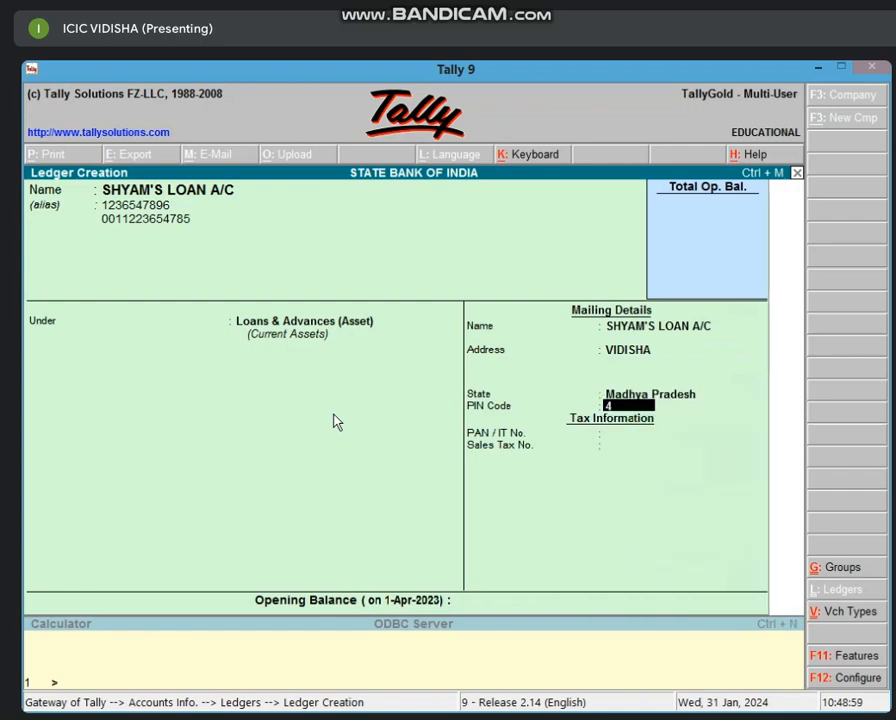